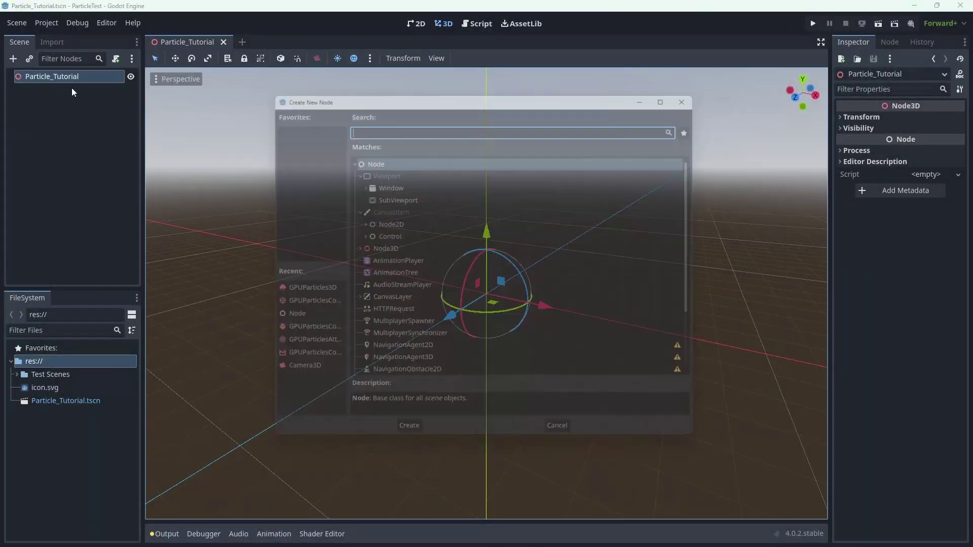
- Create a GPUParticles3D node under Particle_Tutorial and dismiss its configuration warning
type("gpu")
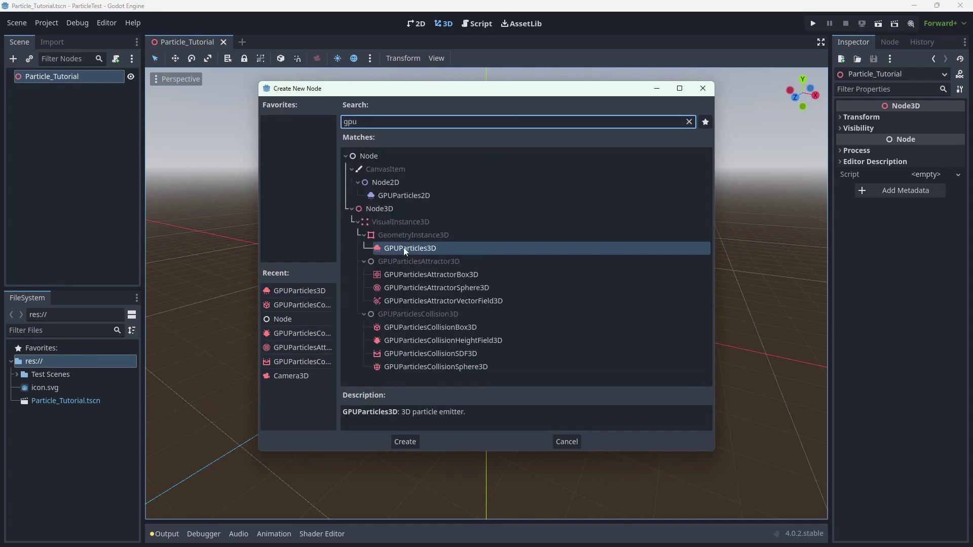
left_click(406, 250)
left_click(405, 442)
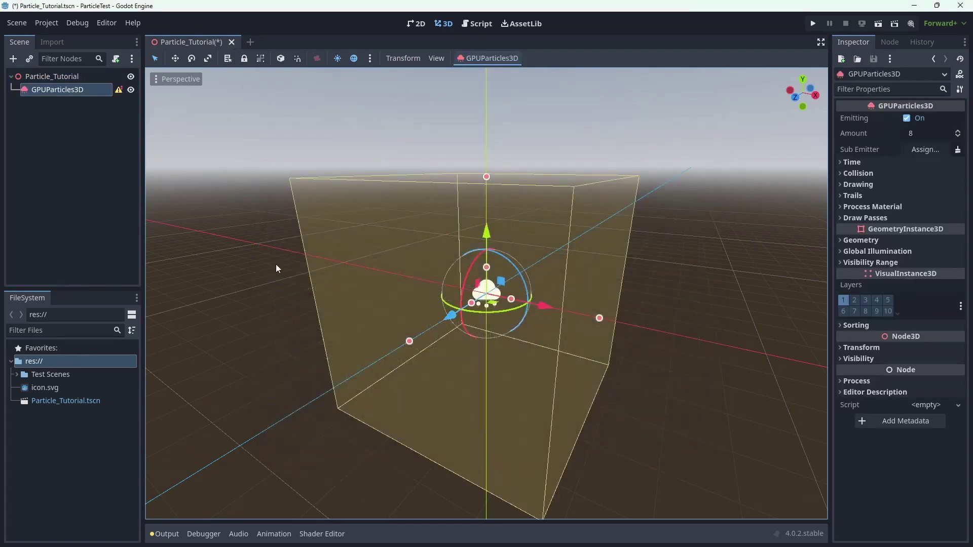
left_click(120, 90)
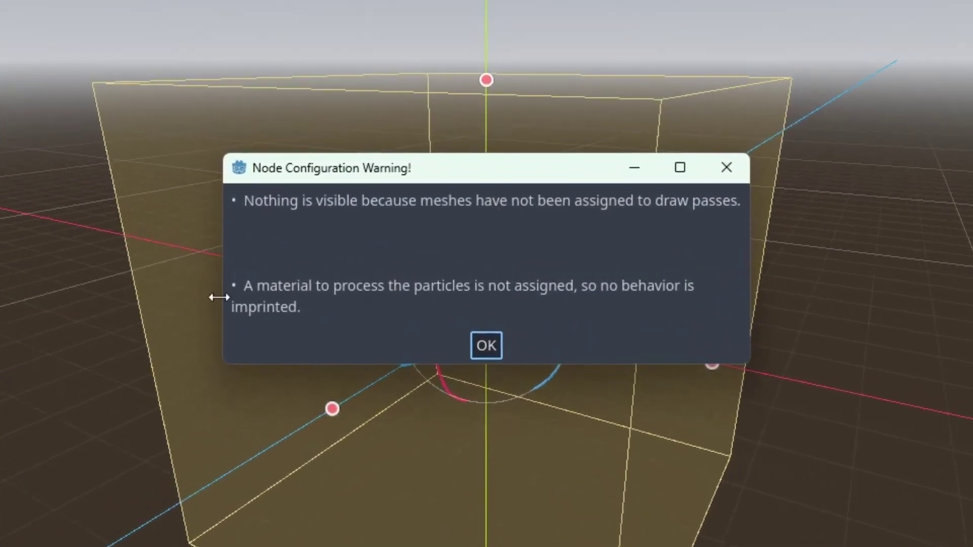
left_click(488, 346)
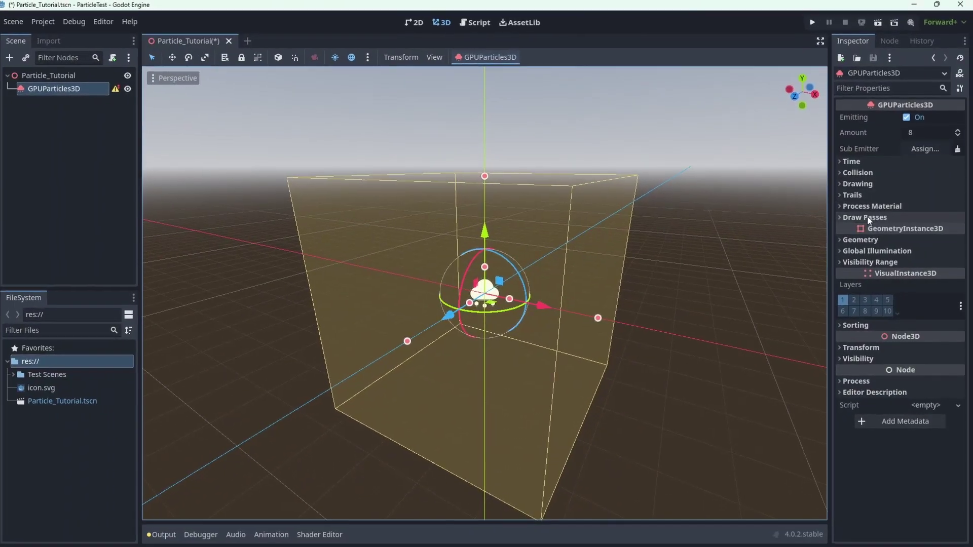
- Assign a new PrismMesh to Draw Passes > Pass 1
left_click(867, 215)
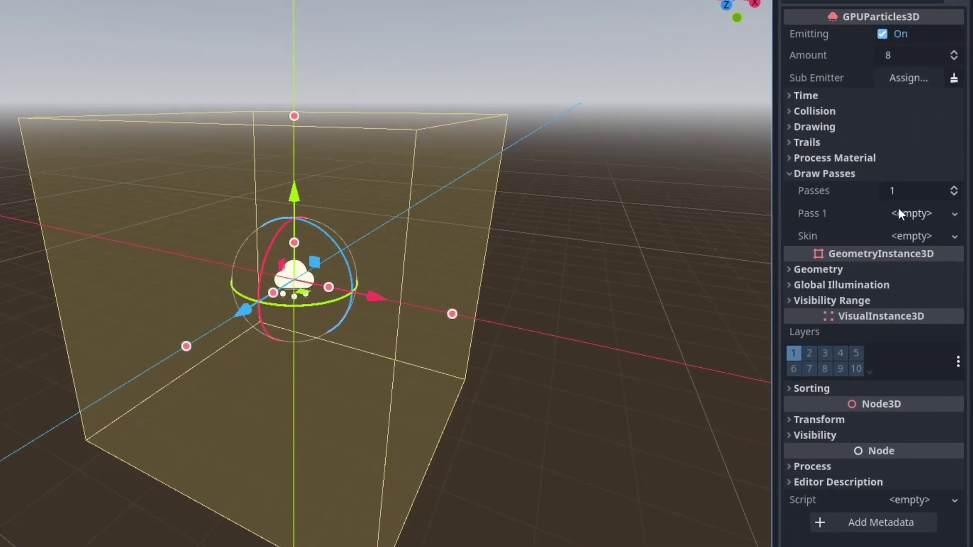
left_click(927, 245)
left_click(861, 394)
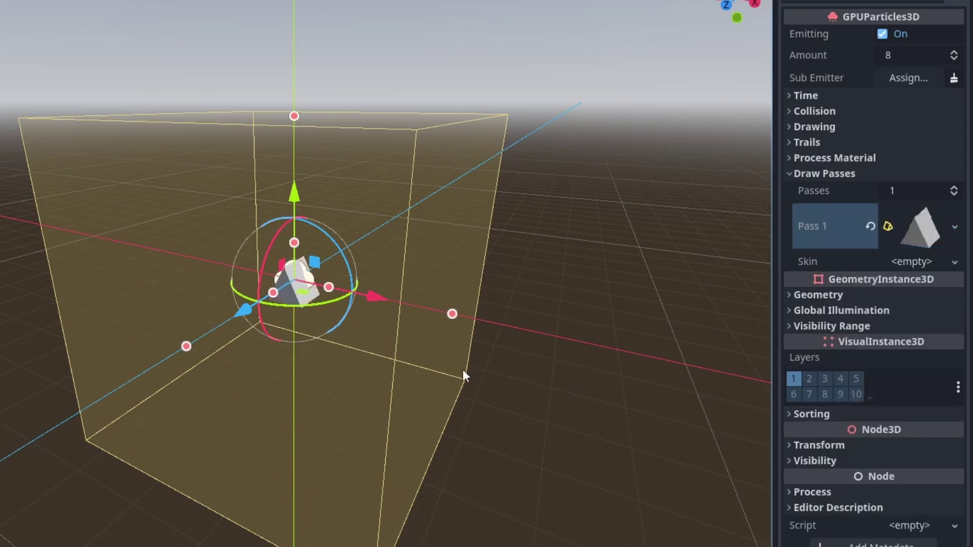
scroll(268, 281, "up", 6)
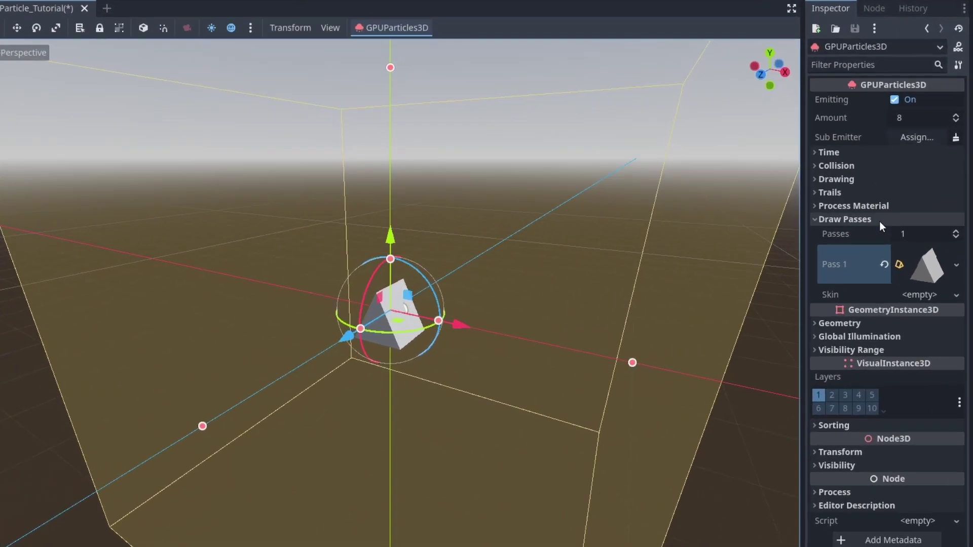
left_click(887, 218)
- Give the particles a new ParticleProcessMaterial as Process Material
left_click(859, 205)
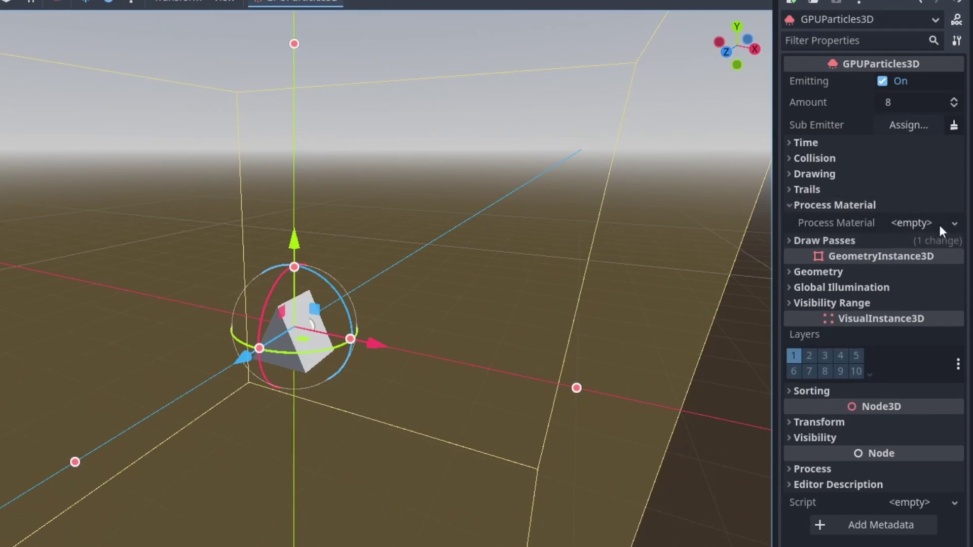
left_click(937, 223)
left_click(910, 263)
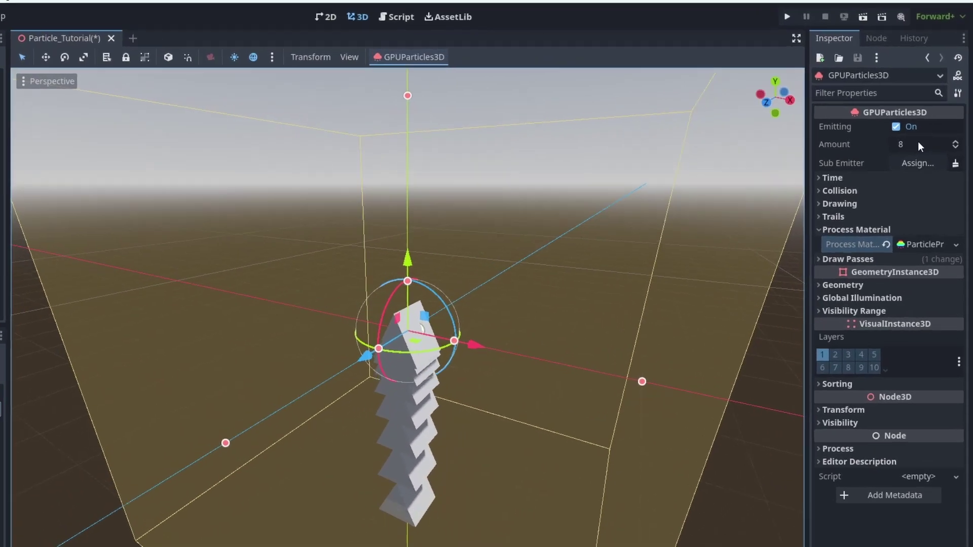
- Set the particle Amount to 20
left_click(920, 133)
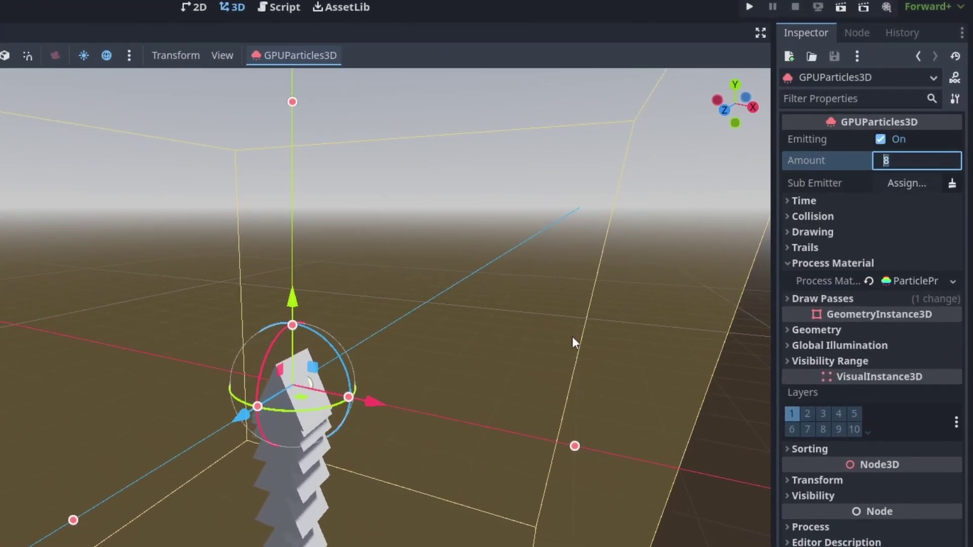
type("20")
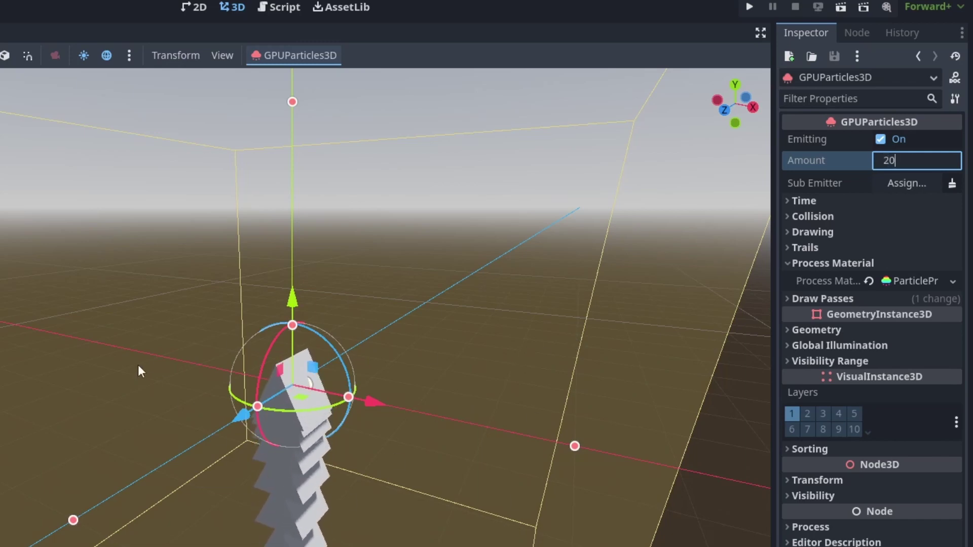
key("Return")
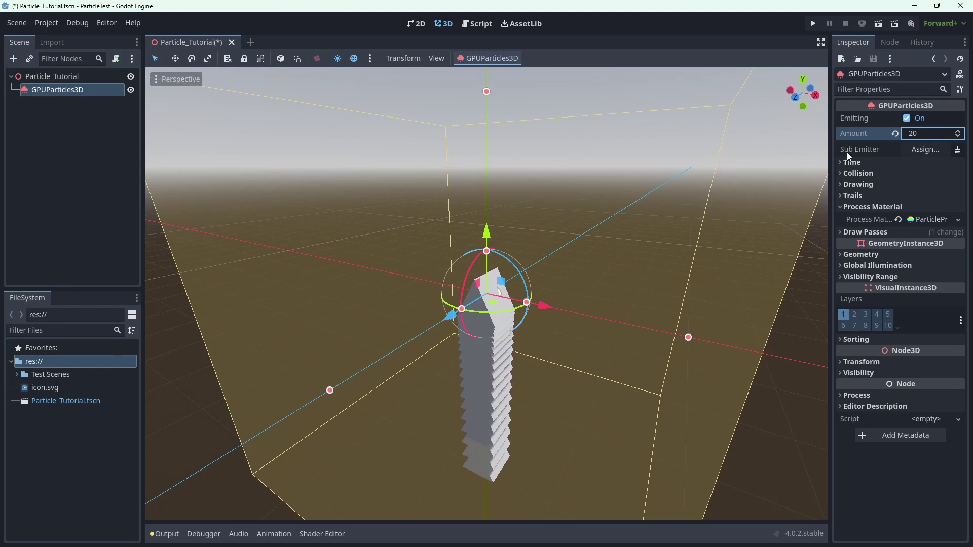
- Set the Time > Lifetime to 5 seconds and view the particles from above
left_click(853, 164)
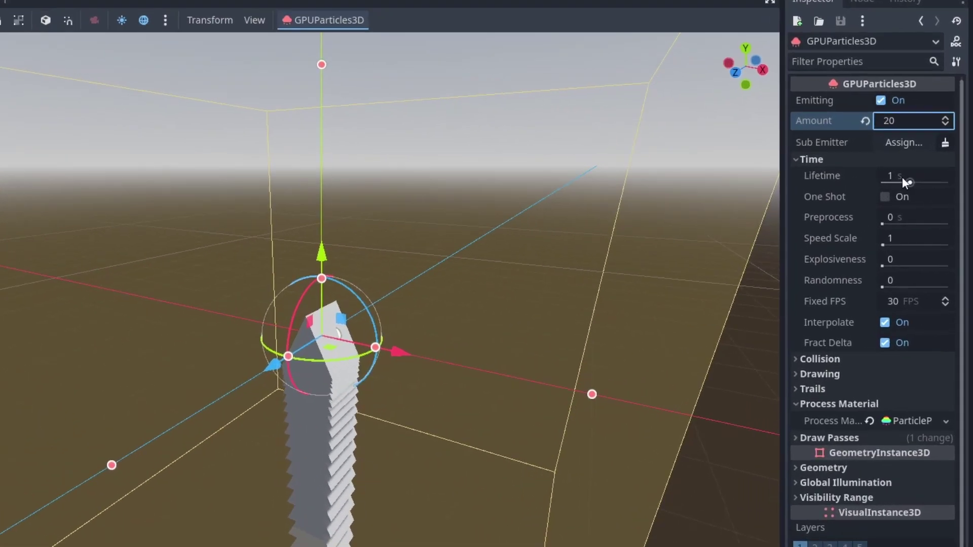
left_click(902, 177)
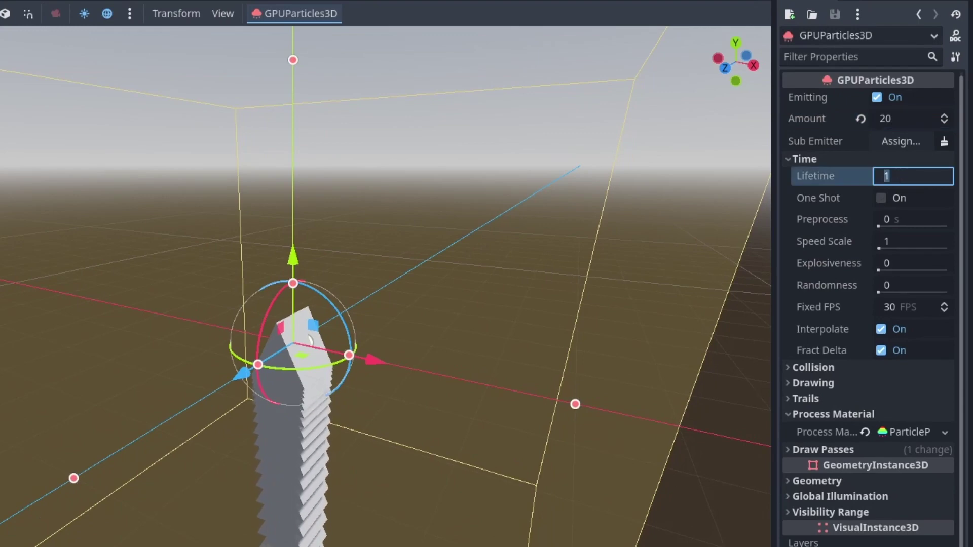
type("5")
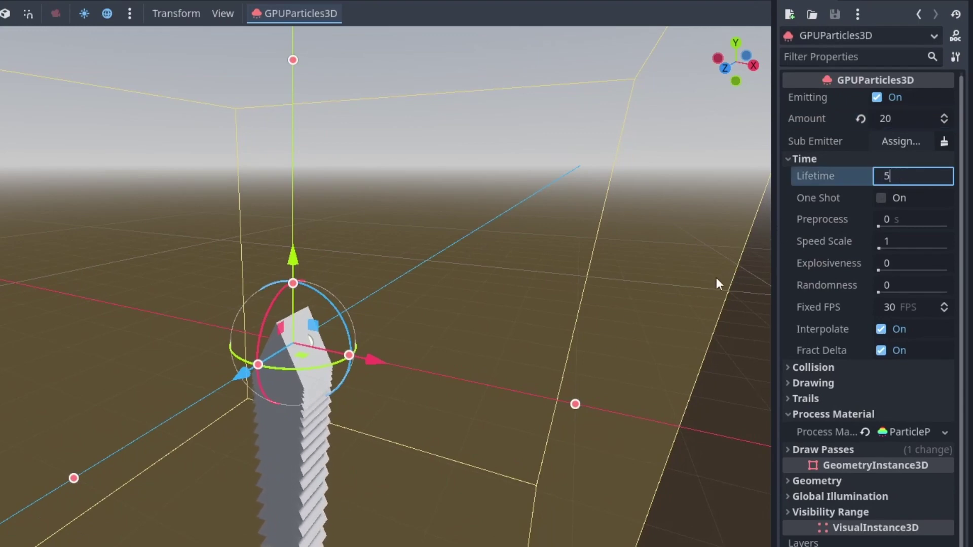
key("Return")
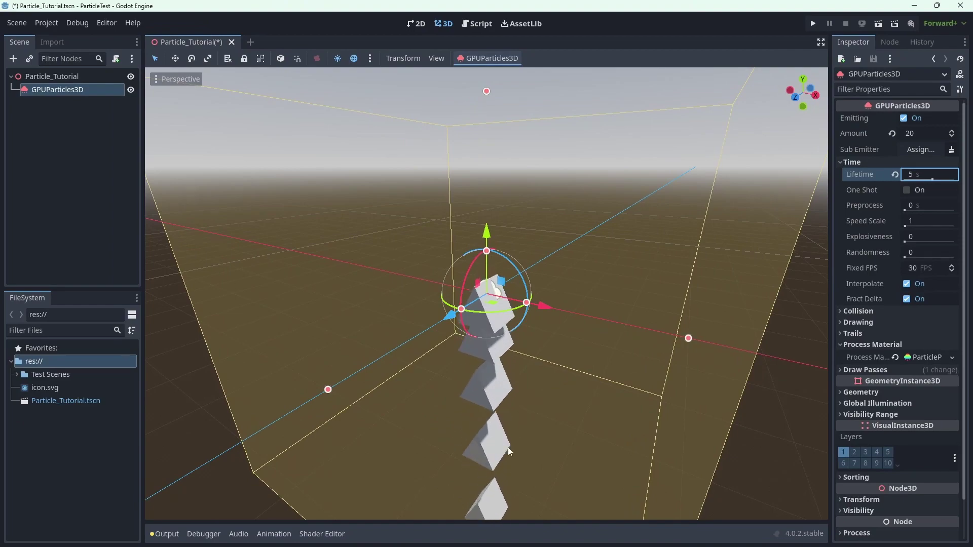
middle_click_drag(508, 447, 546, 83)
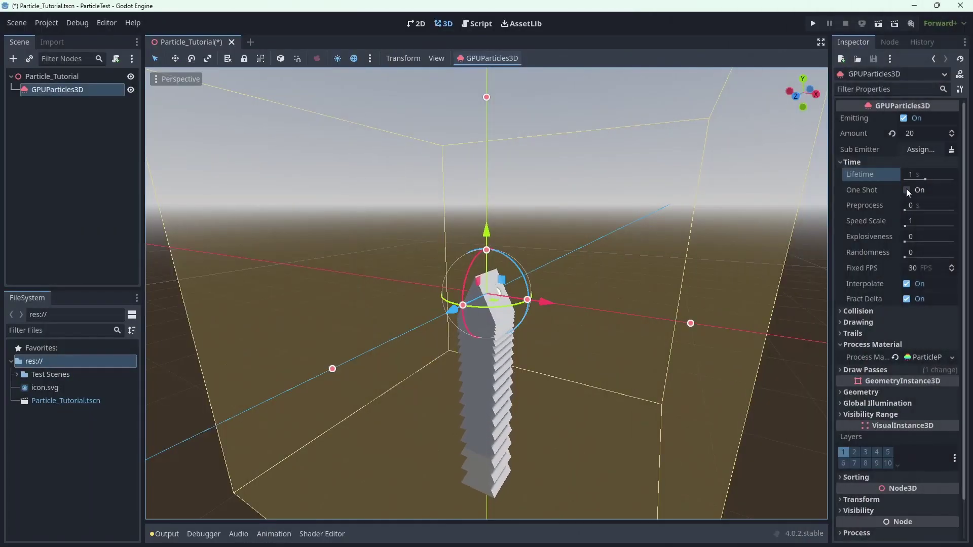
- Enable One Shot, fire bursts while testing a 1 s Preprocess, then reset Preprocess to 0
left_click(906, 190)
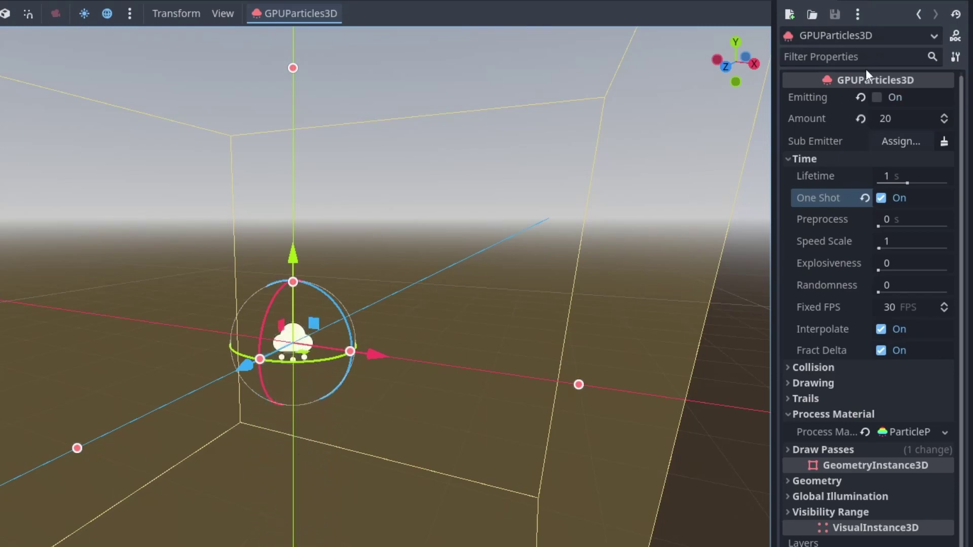
left_click(874, 97)
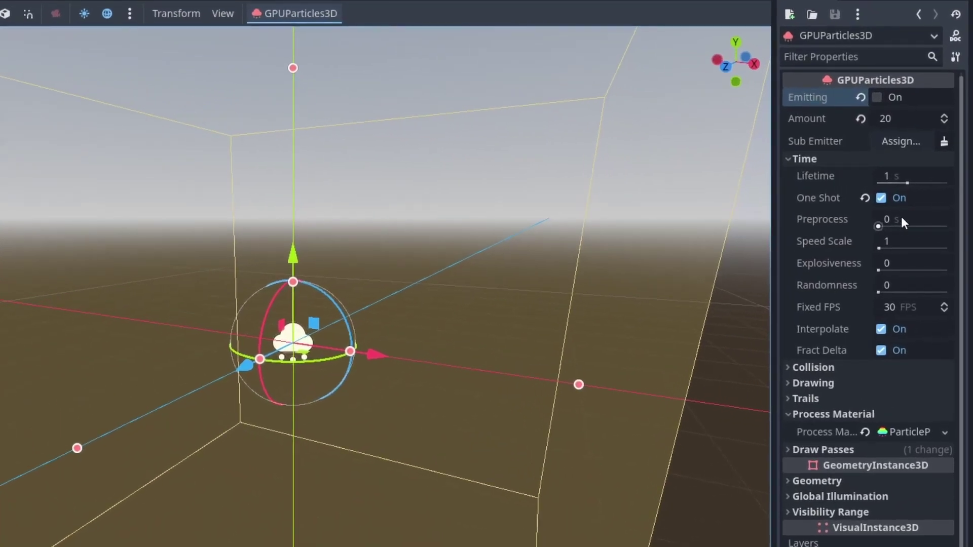
left_click(902, 220)
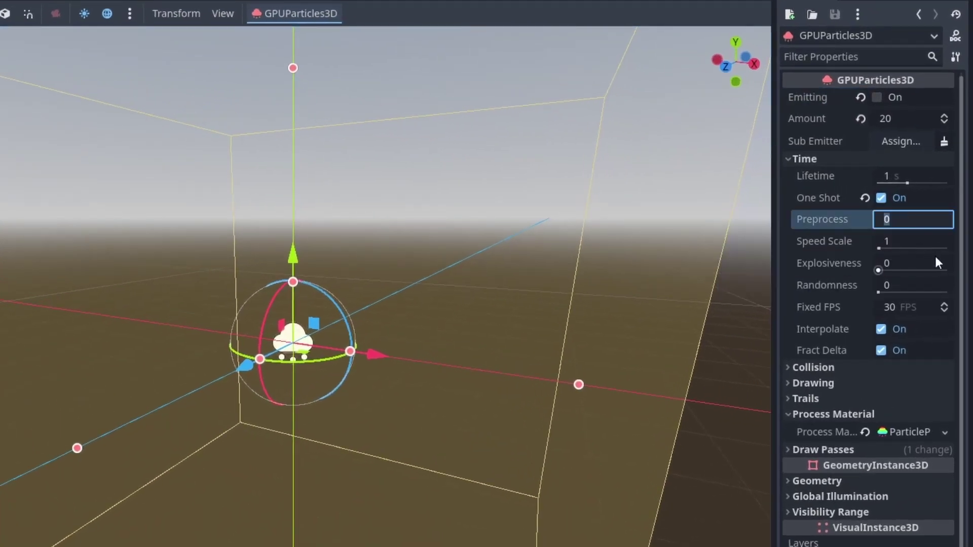
key("Return")
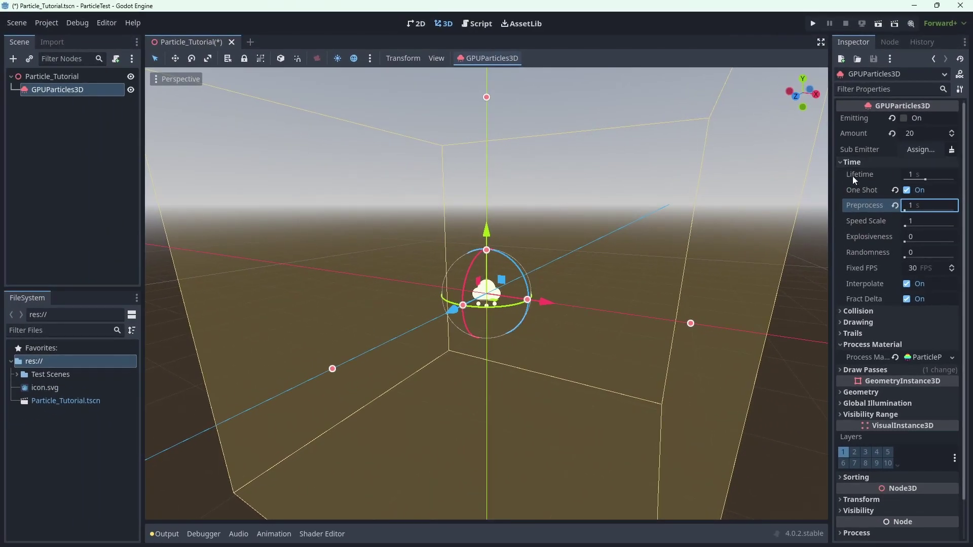
left_click(902, 117)
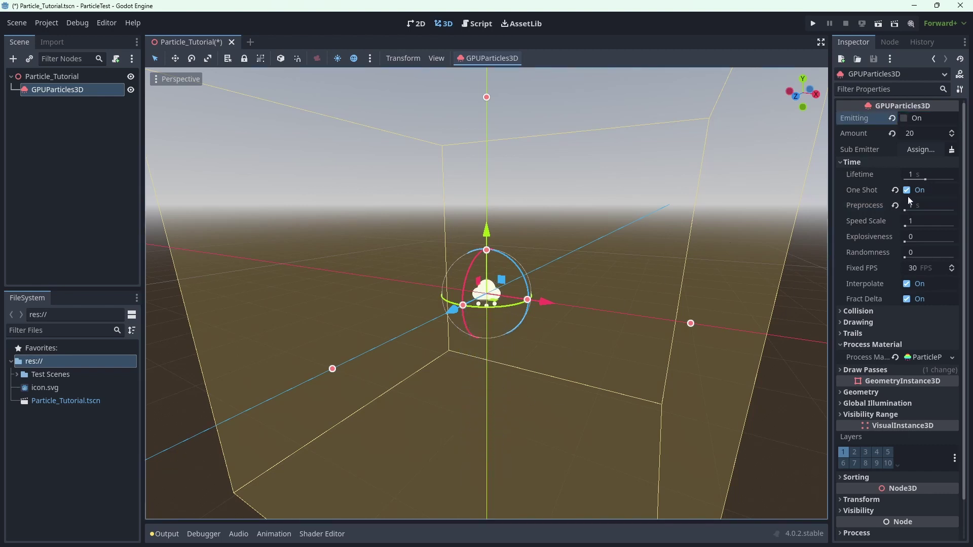
left_click(896, 205)
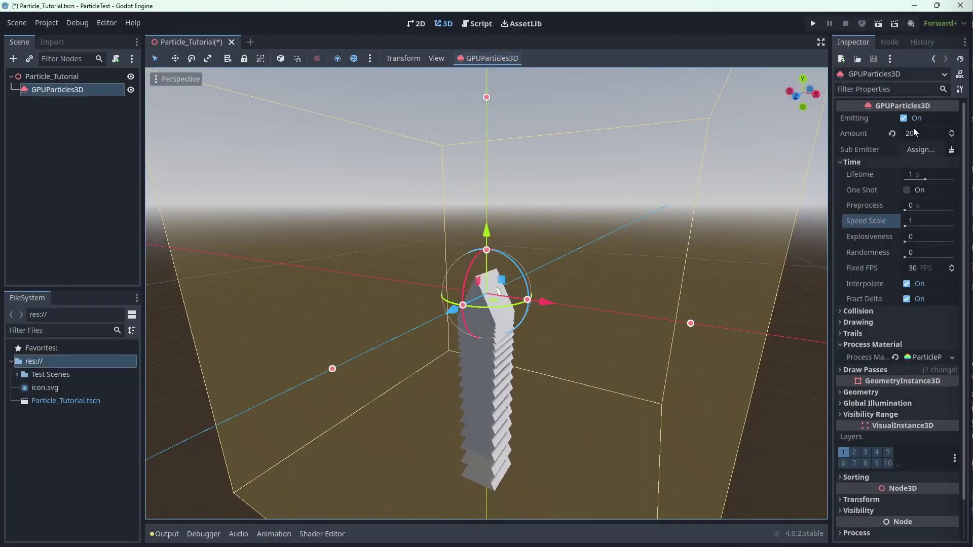
- Set the particle Amount to 8
left_click(913, 132)
type("8")
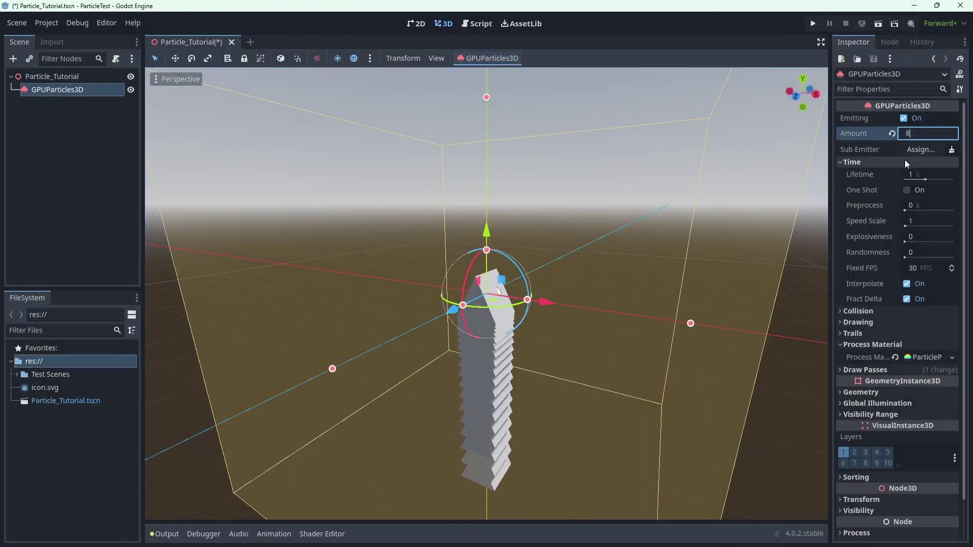
key("Return")
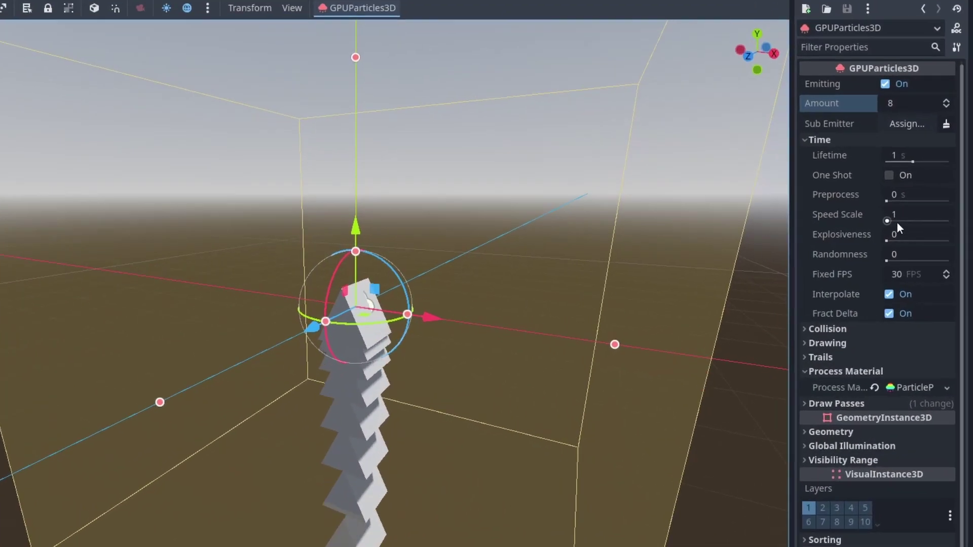
- Try Explosiveness values 1 and 0.85 and Randomness 0.68, then reset Explosiveness to 0
left_click(896, 221)
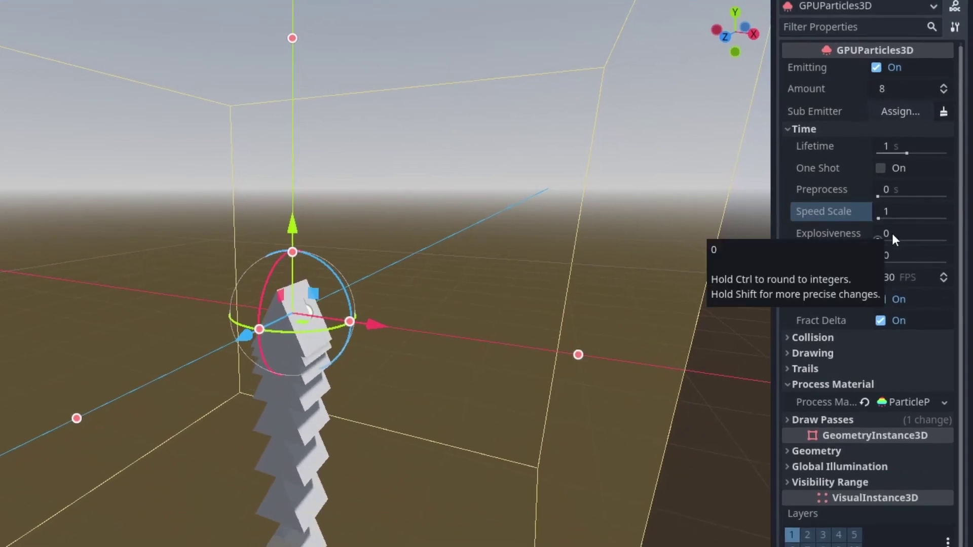
left_click_drag(891, 233, 947, 236)
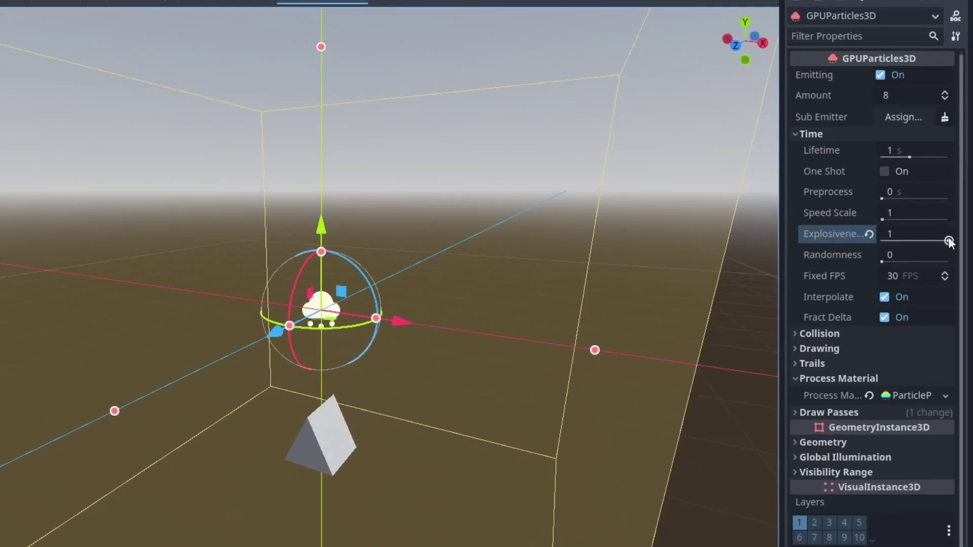
left_click_drag(954, 243, 946, 242)
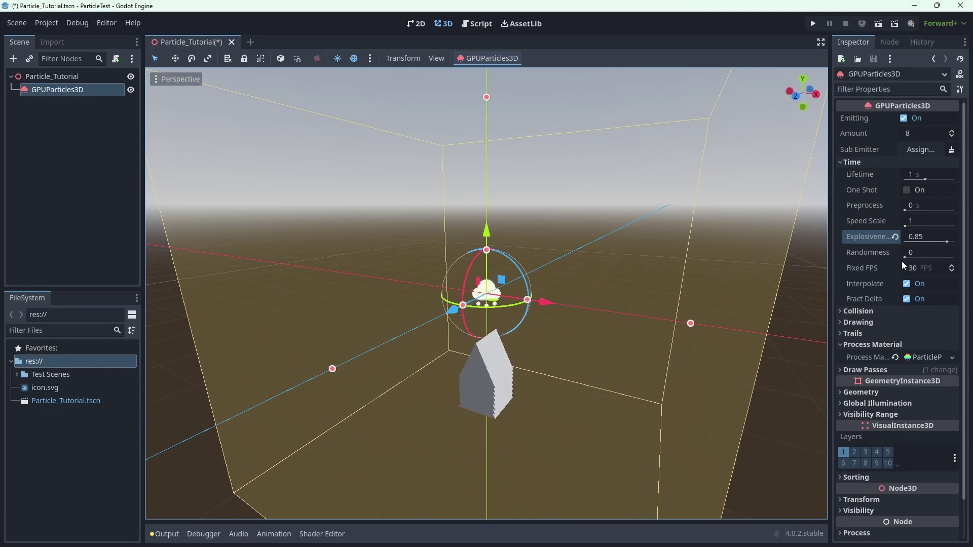
mouse_move(908, 257)
left_mouse_down()
mouse_move(939, 258)
mouse_move(942, 242)
mouse_move(908, 248)
left_mouse_up()
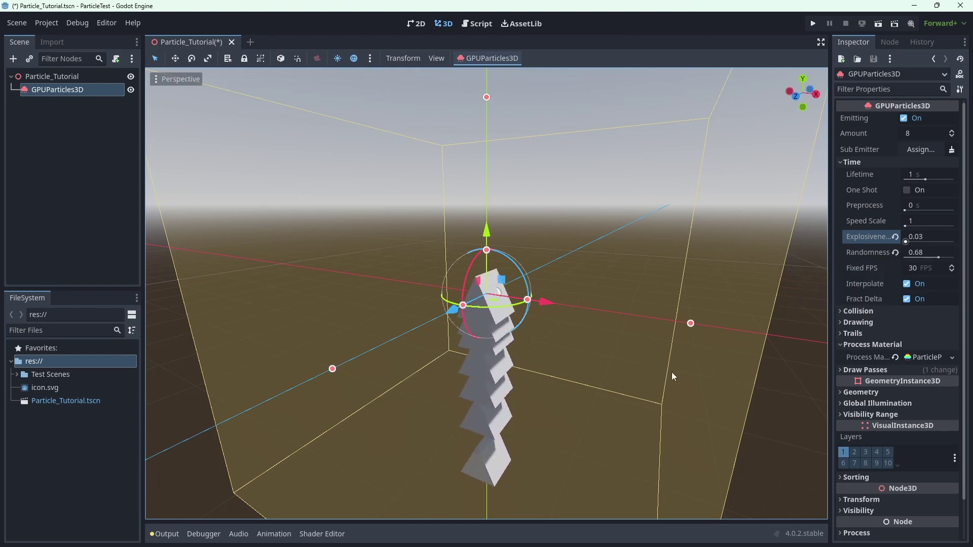
left_click(895, 237)
- Reset Randomness to 0 and set the process material's Lifetime Randomness to 1
left_click(895, 251)
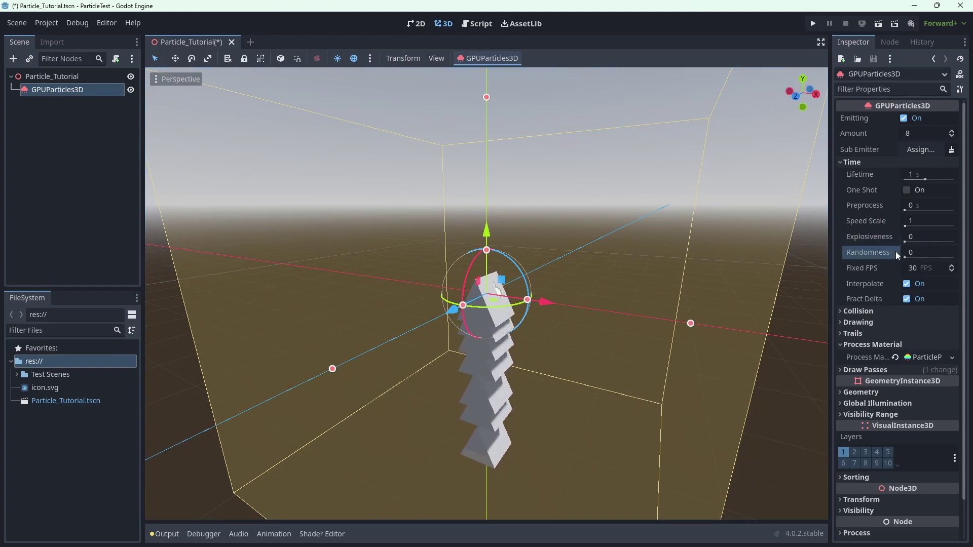
left_click(926, 216)
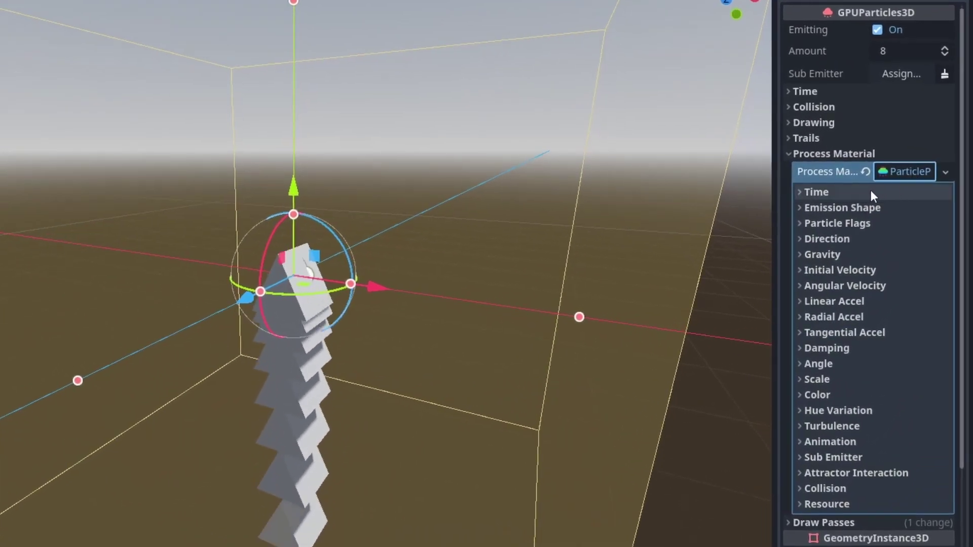
left_click(870, 192)
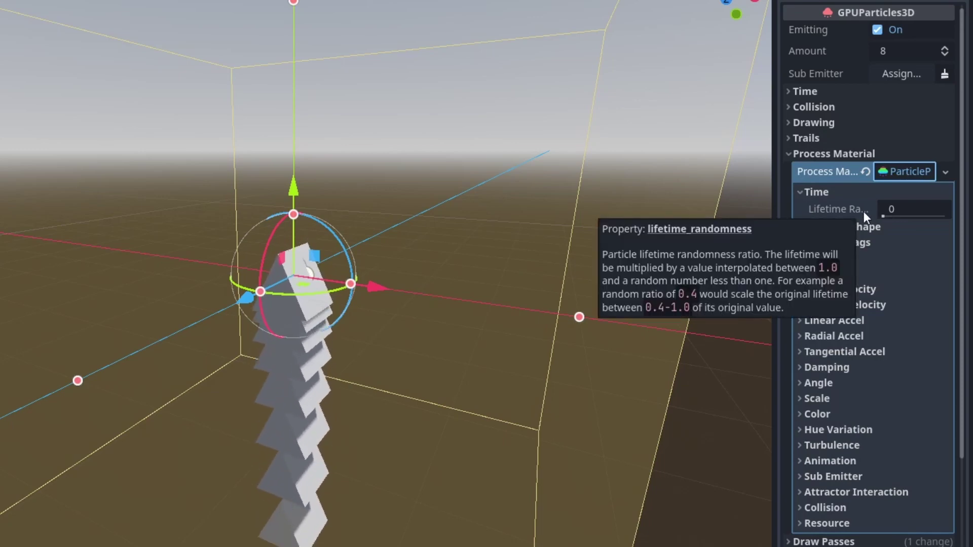
left_click(901, 215)
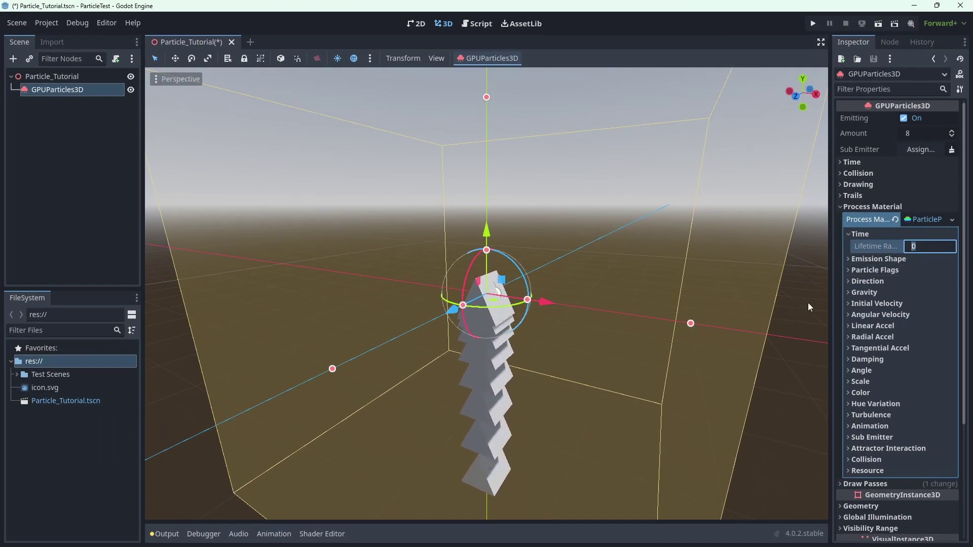
type("1")
key("Return")
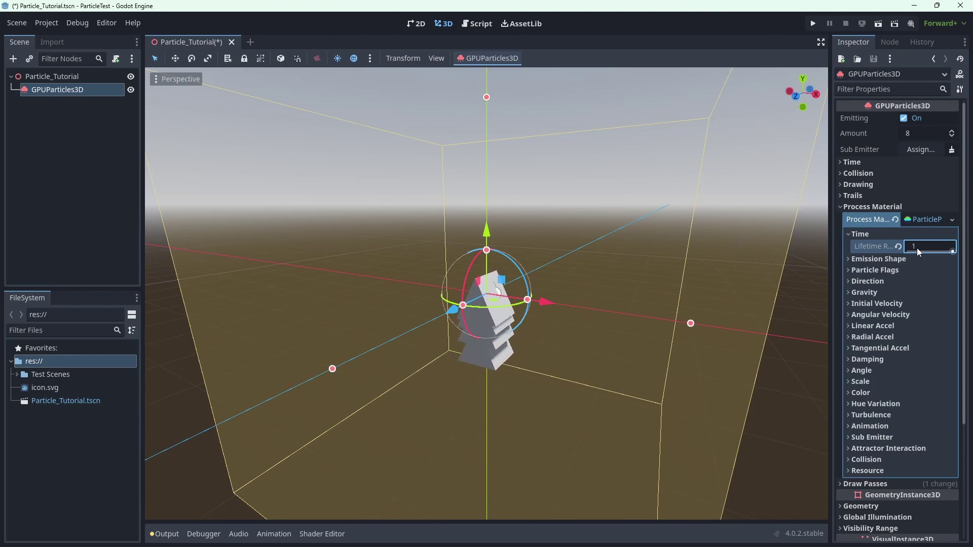
- Set the process material's Emission Shape to Sphere
left_click(889, 234)
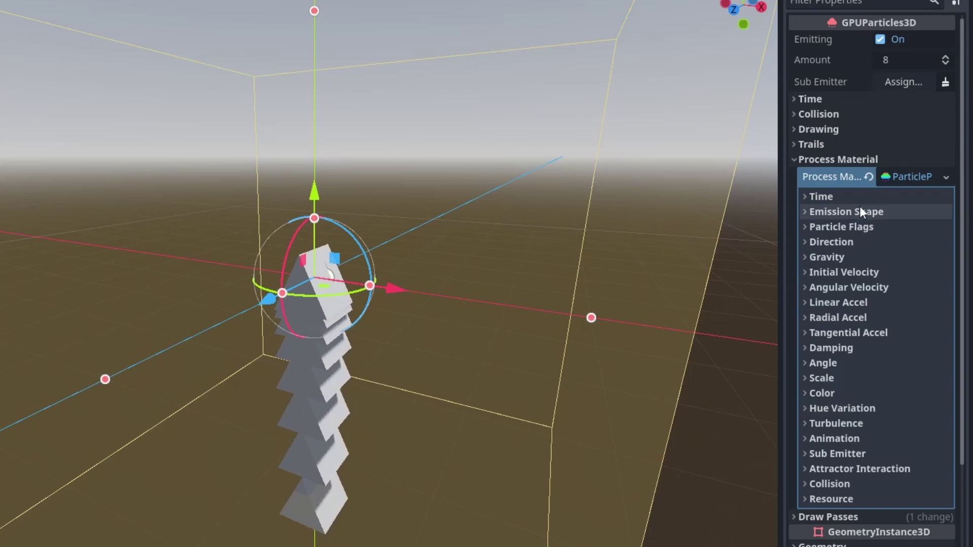
left_click(861, 212)
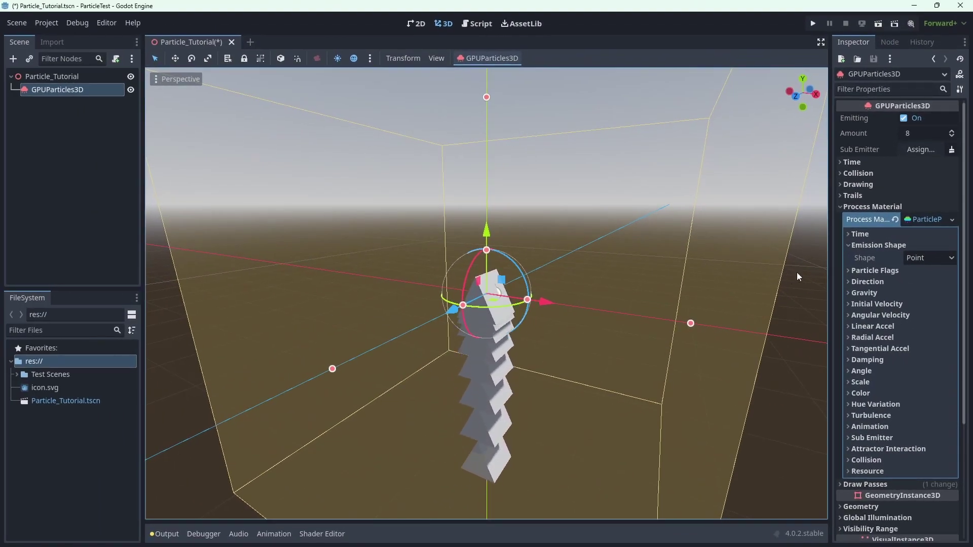
left_click(922, 256)
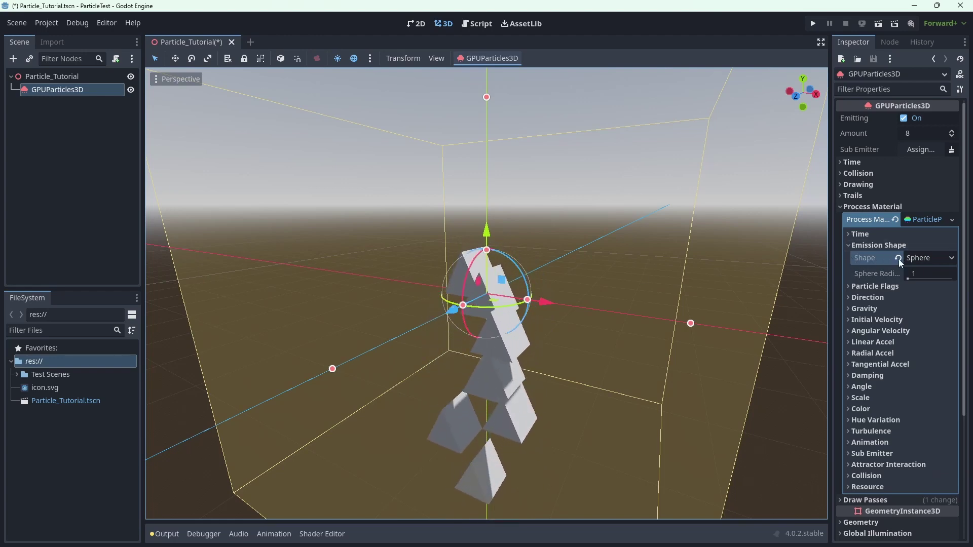
left_click(875, 297)
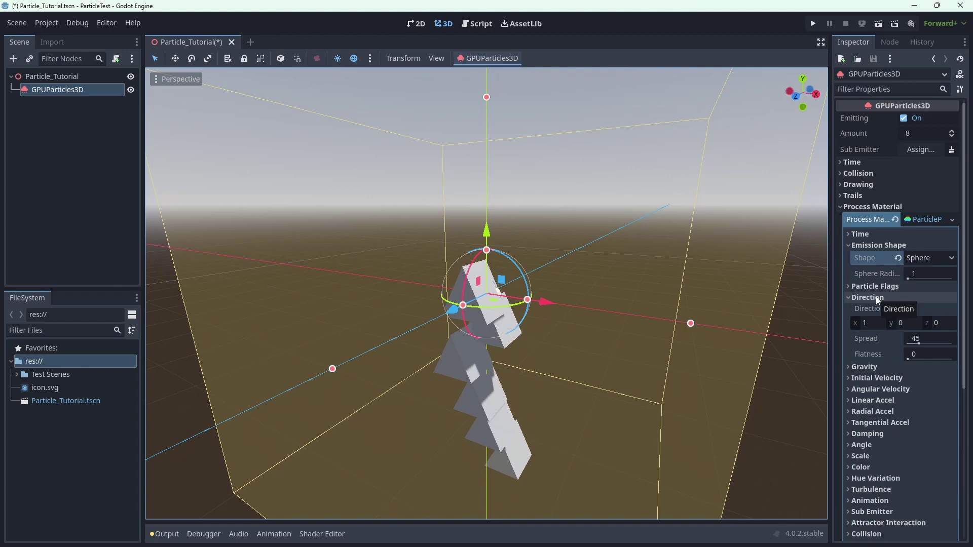
left_click(876, 297)
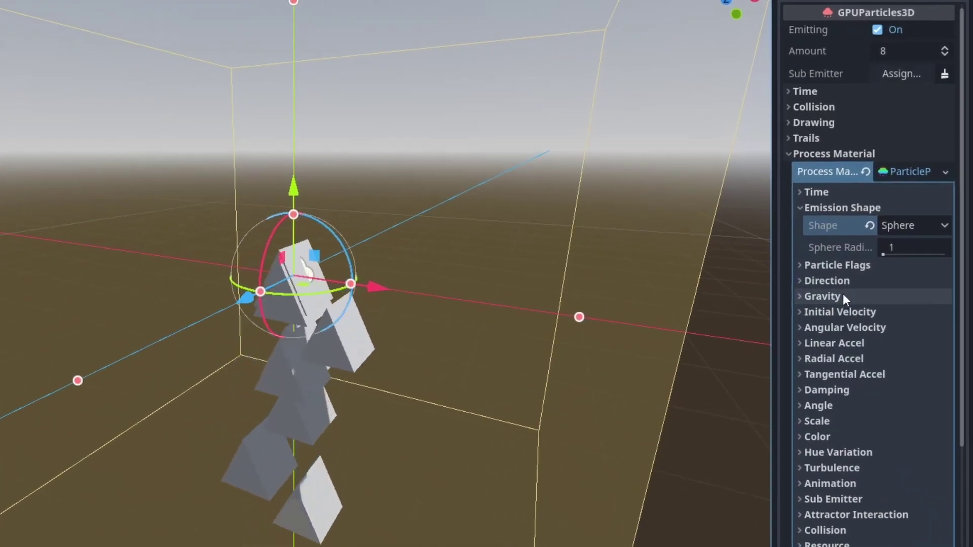
- Set the Gravity y value to 0, then try an upward gravity of 8
left_click(843, 296)
left_click(877, 332)
type("0")
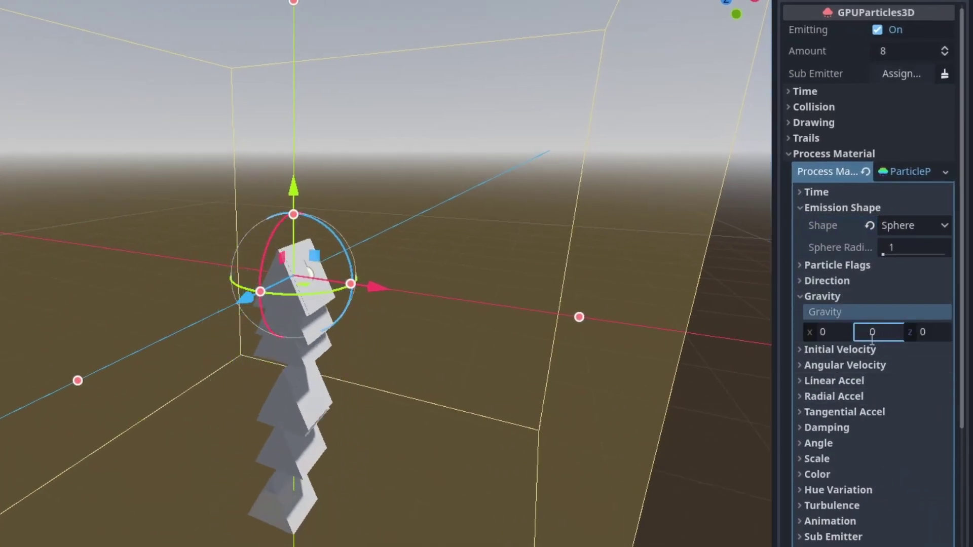
key("Return")
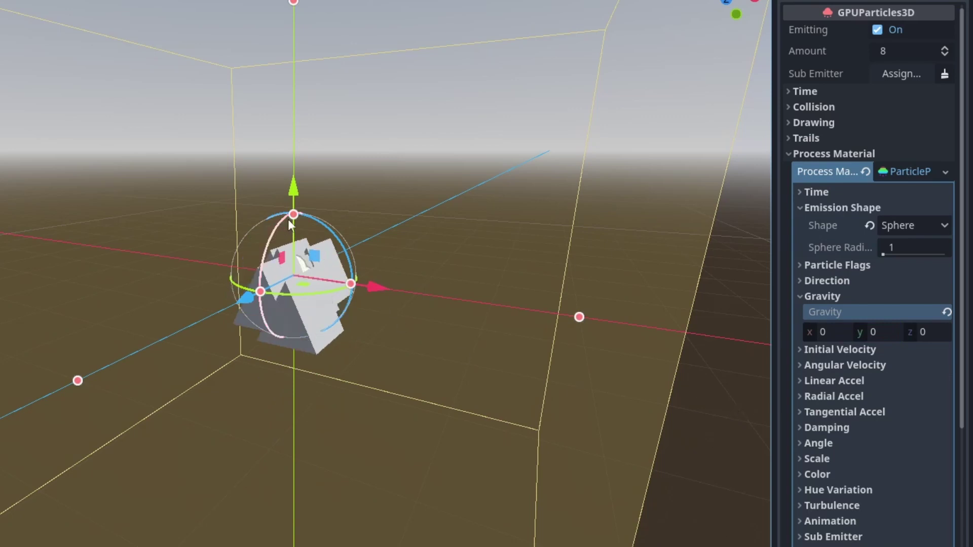
left_click(876, 330)
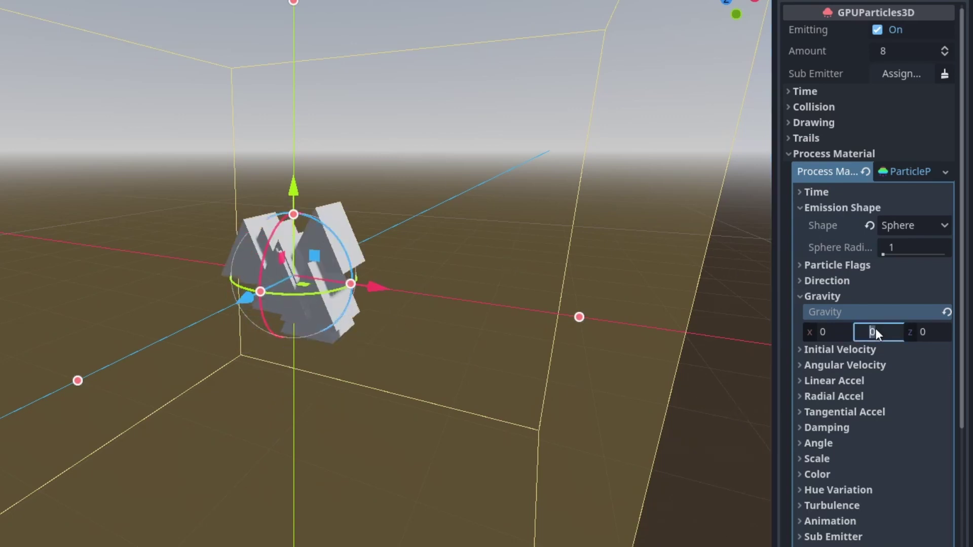
type("8")
key("Return")
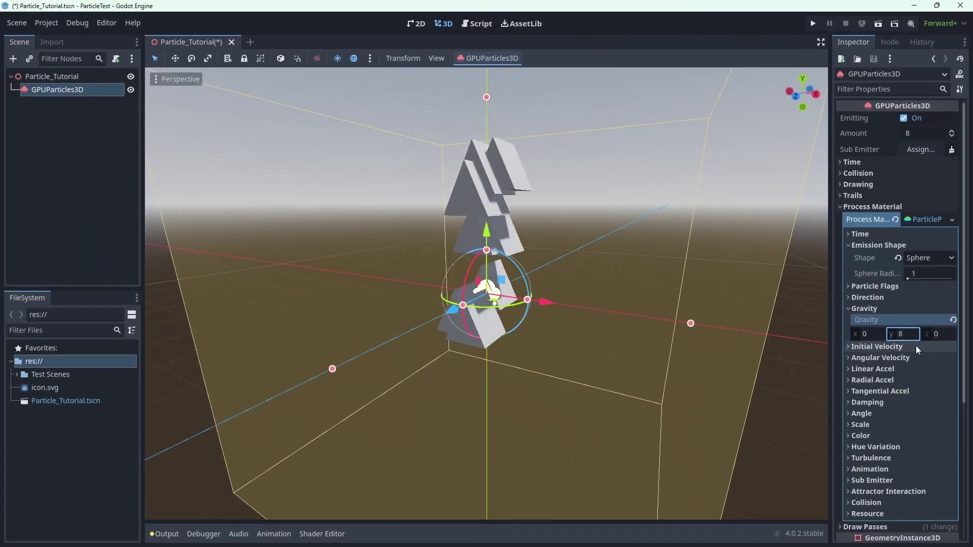
left_click(878, 332)
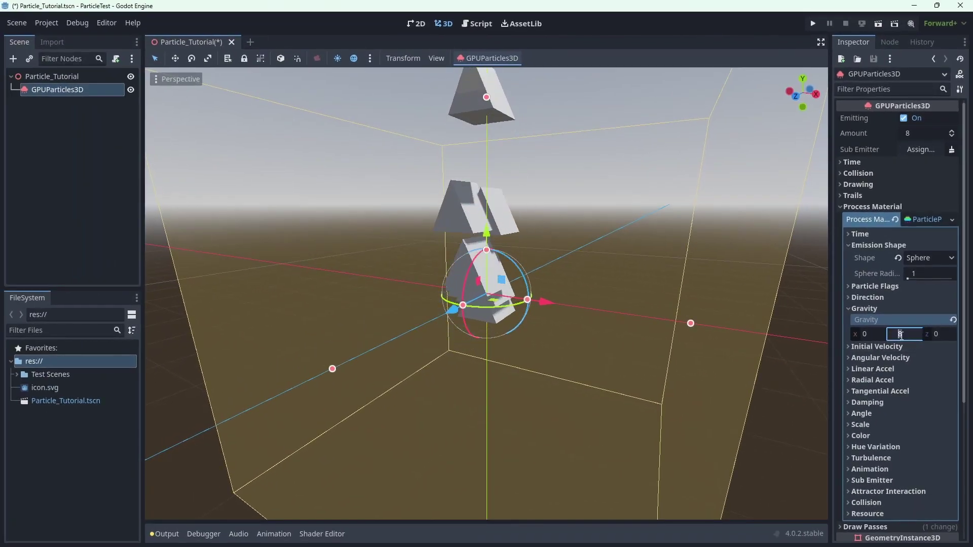
- Return Gravity y to 0 and switch the emission shape to Sphere Surface
type("0")
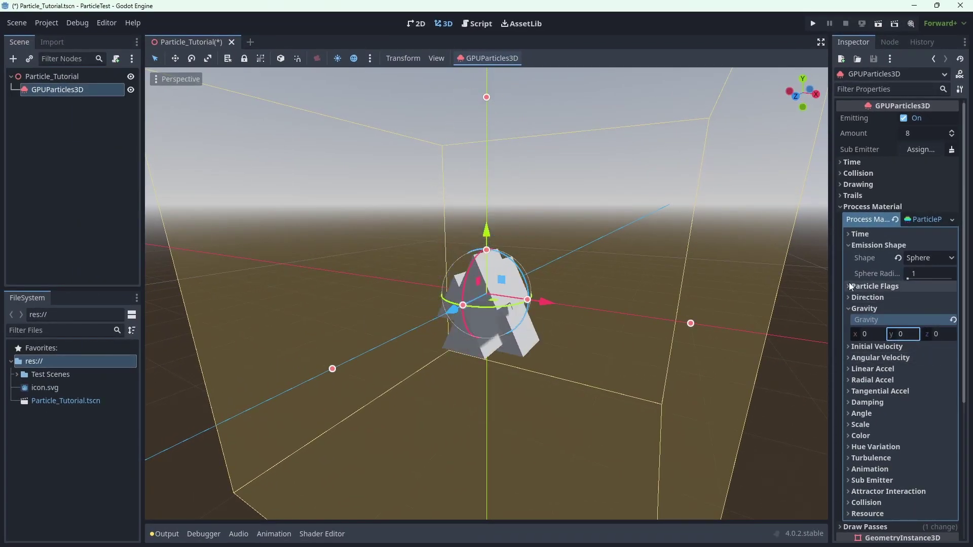
left_click(867, 312)
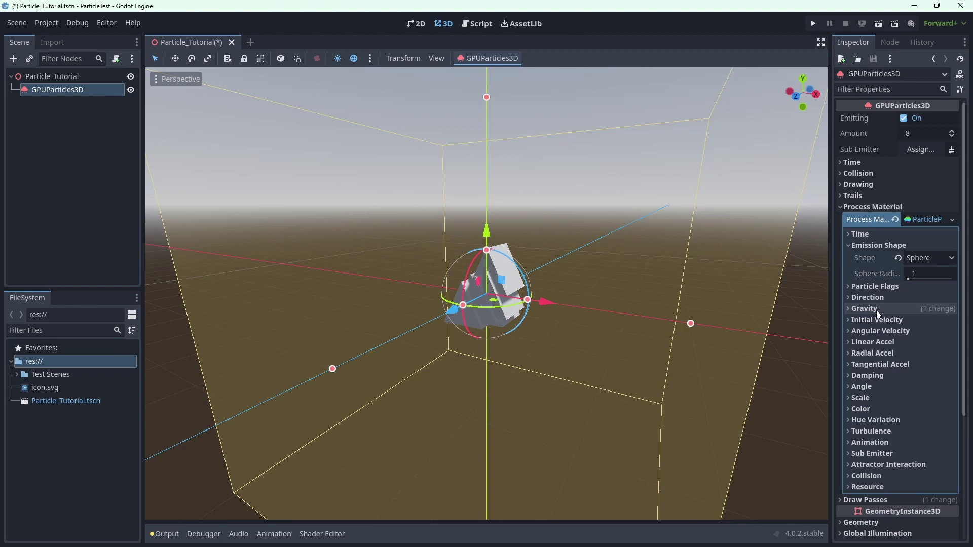
left_click(920, 263)
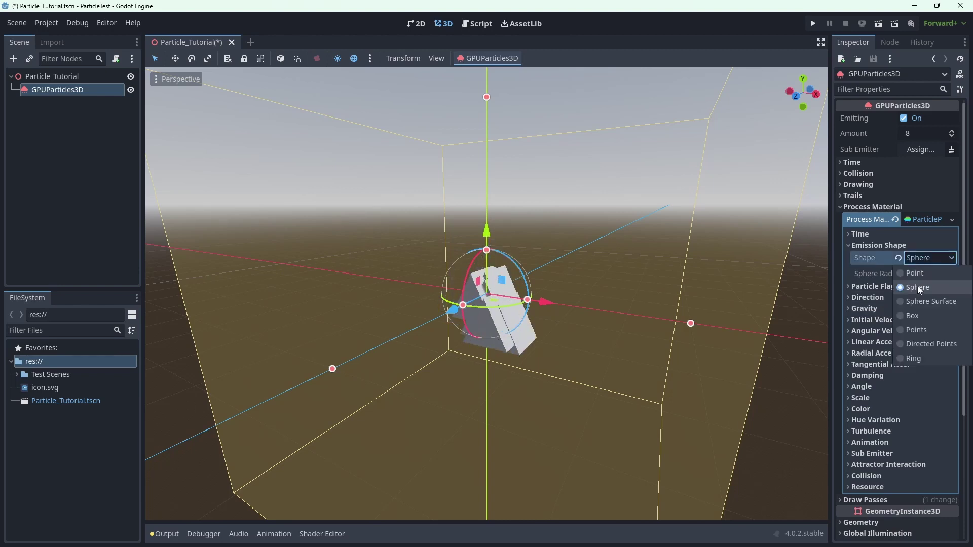
left_click(901, 305)
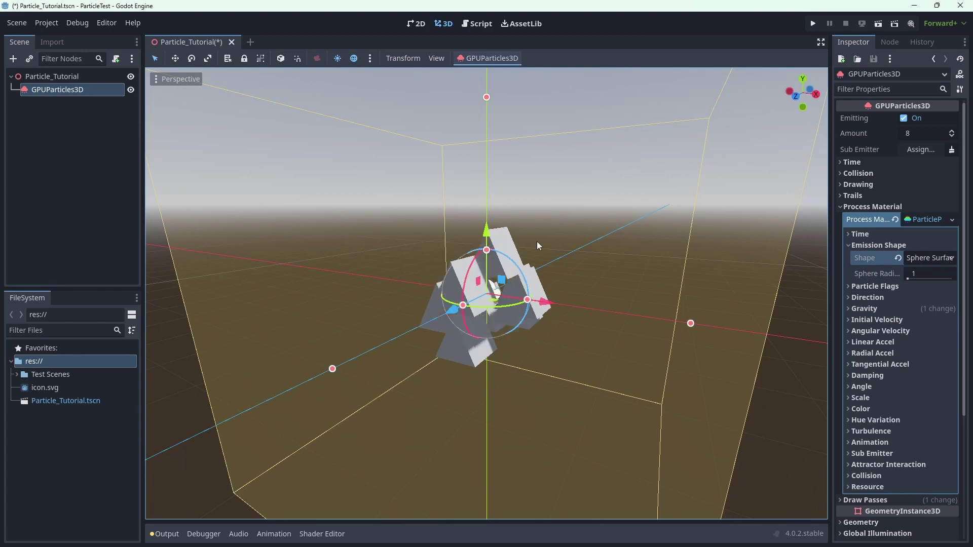
- Set Sphere Radius to 5, compare with solid Sphere, then reselect Sphere Surface
left_click(913, 274)
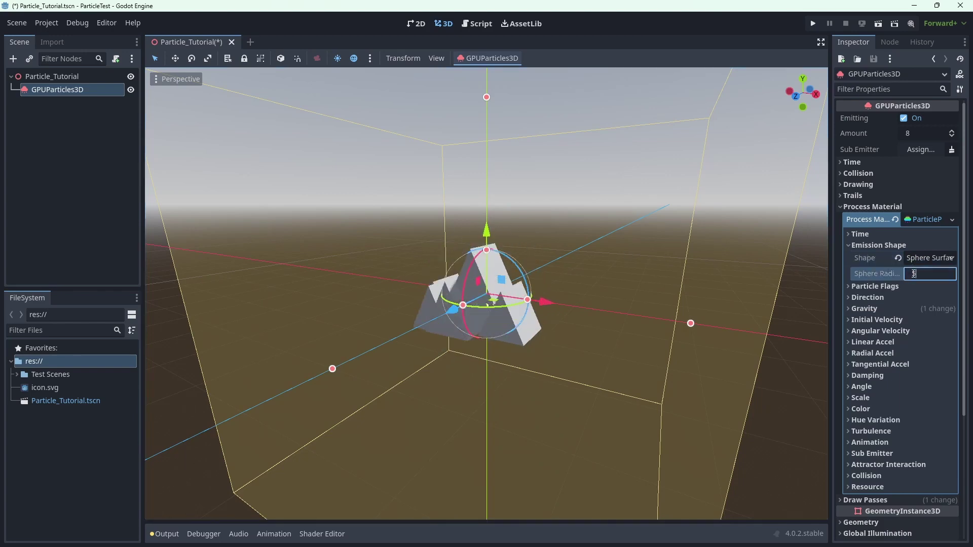
type("5")
key("Return")
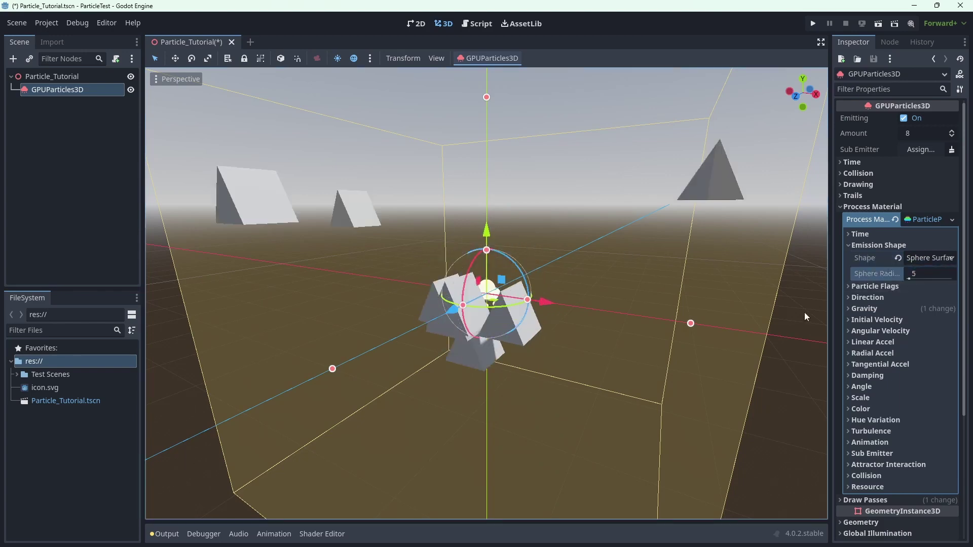
left_click(915, 261)
left_click(913, 286)
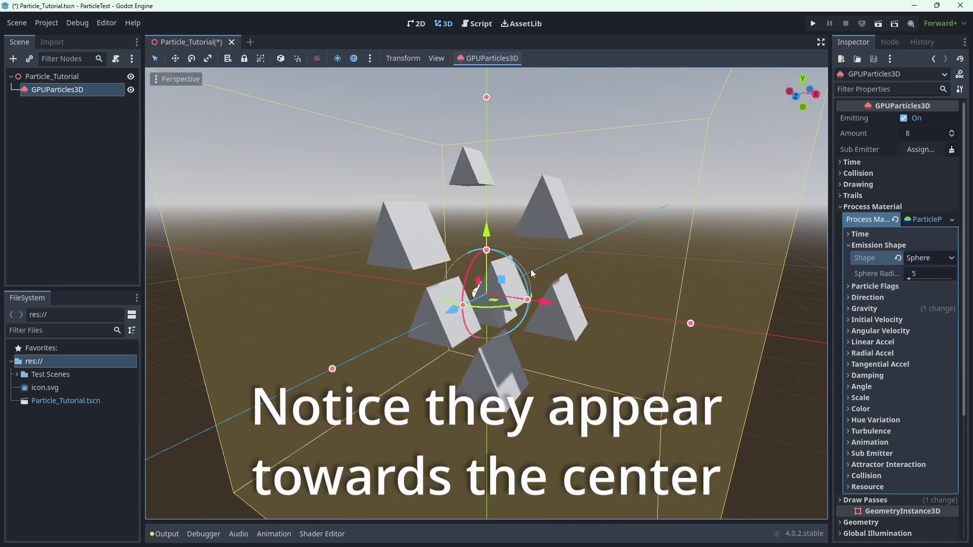
left_click(929, 258)
left_click(919, 297)
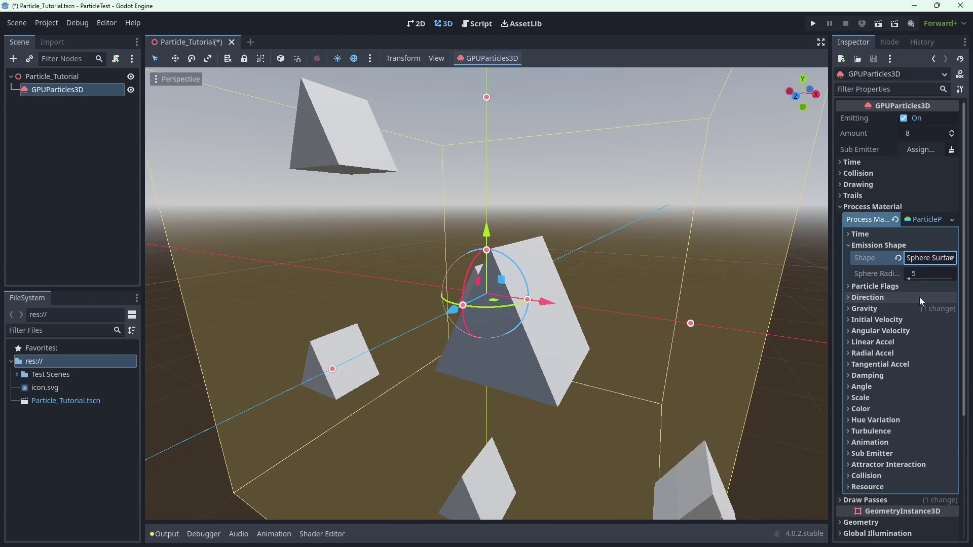
scroll(445, 310, "up", 3)
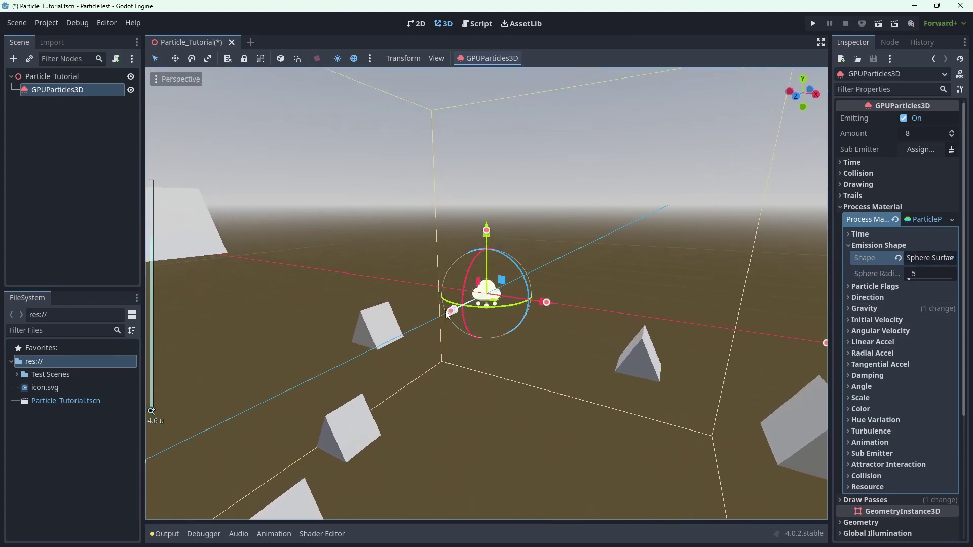
scroll(446, 311, "up", 2)
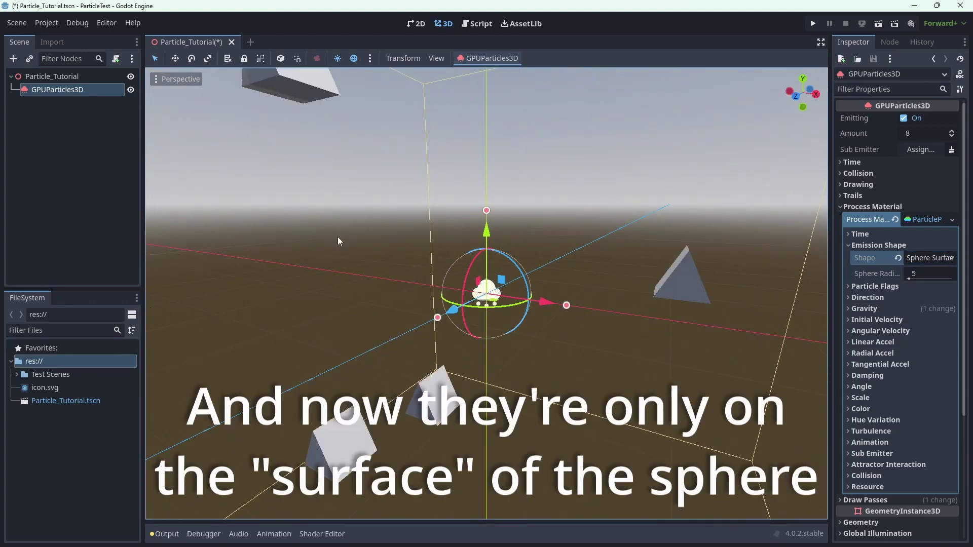
mouse_move(465, 344)
middle_mouse_down()
mouse_move(530, 285)
mouse_move(398, 299)
mouse_move(329, 330)
mouse_move(500, 335)
mouse_move(463, 333)
middle_mouse_up()
- Switch the emission shape to Box with extents 5 × 1 × 5 and view it from the side
left_click(931, 257)
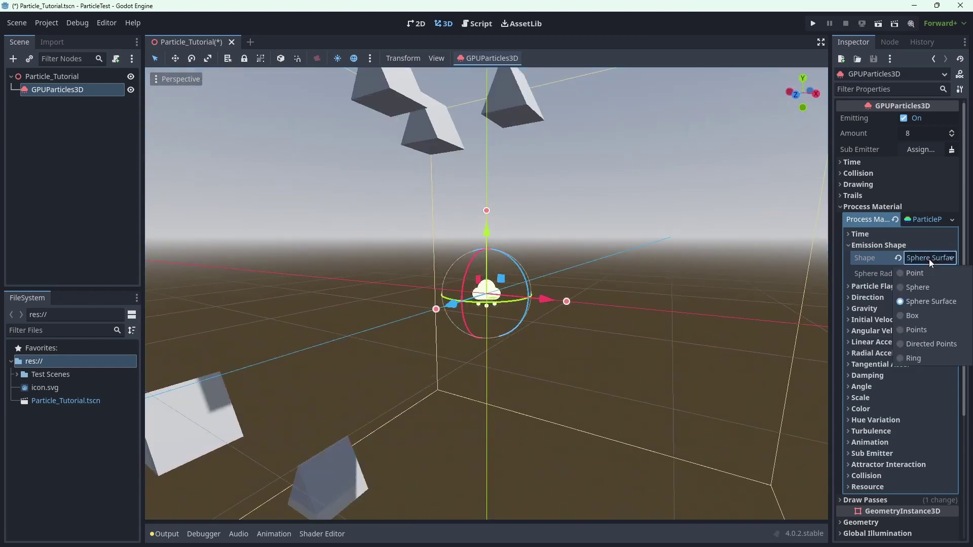
left_click(908, 327)
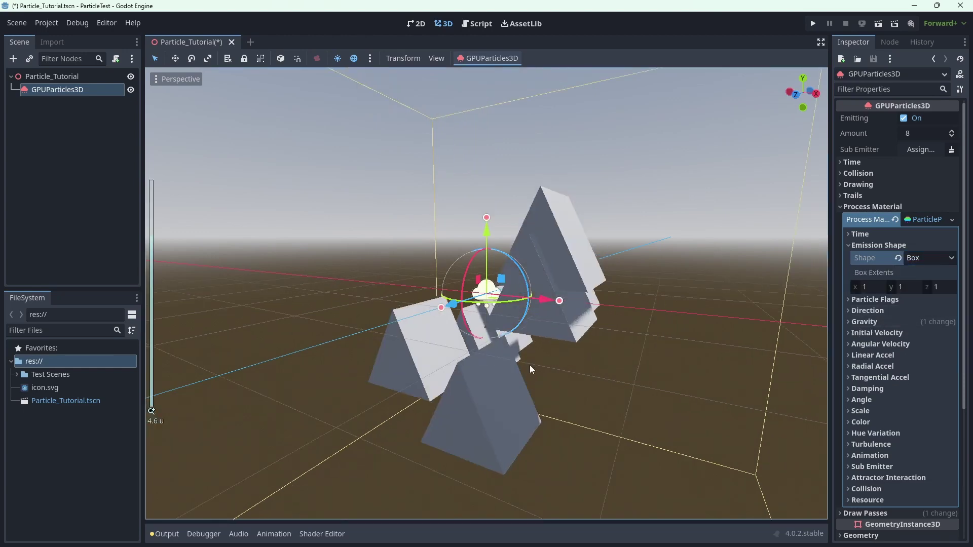
scroll(530, 365, "up", 4)
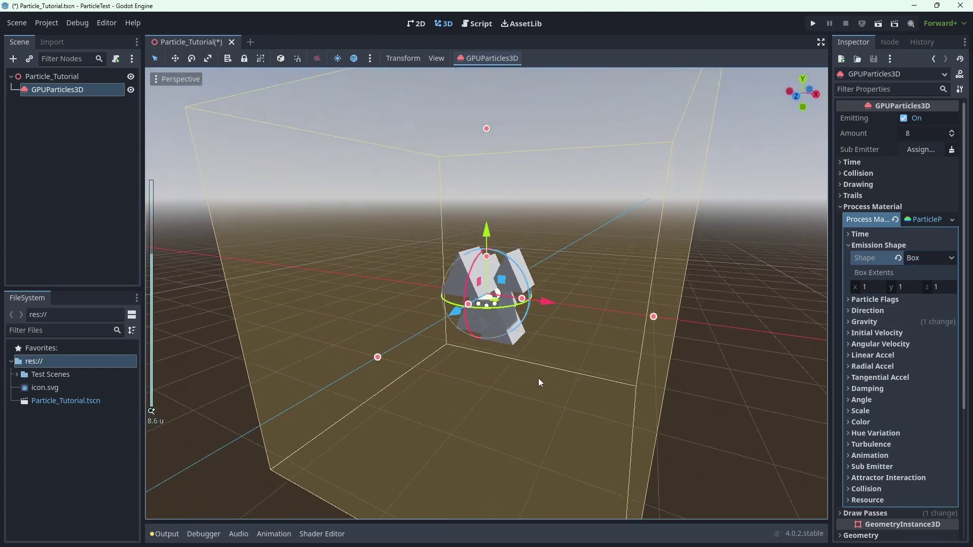
scroll(538, 381, "up", 2)
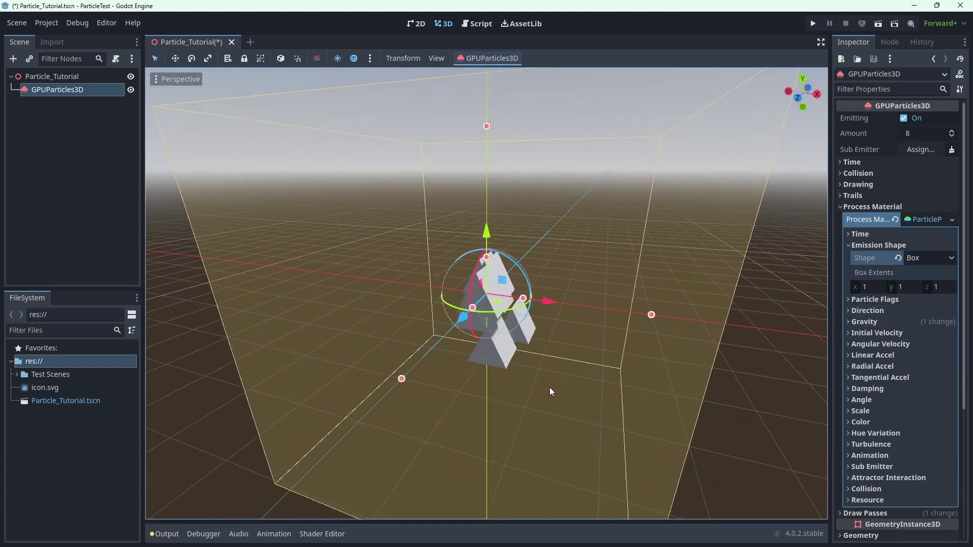
left_click(862, 287)
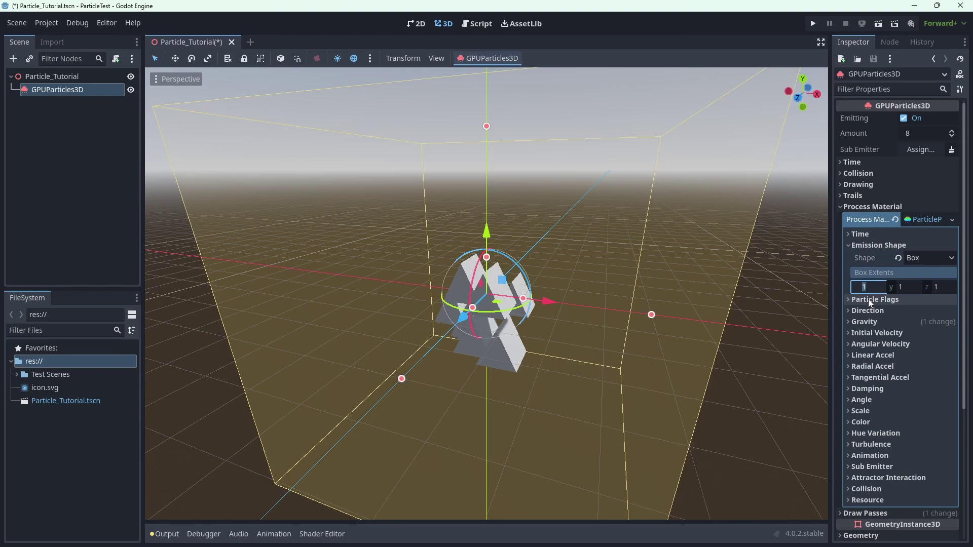
type("5")
left_click(940, 287)
type("5")
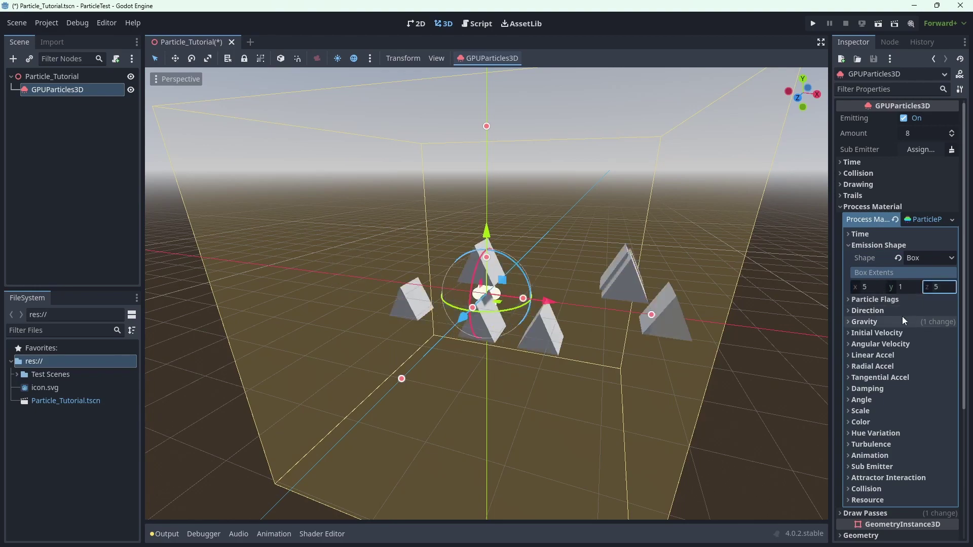
middle_click_drag(593, 365, 544, 349)
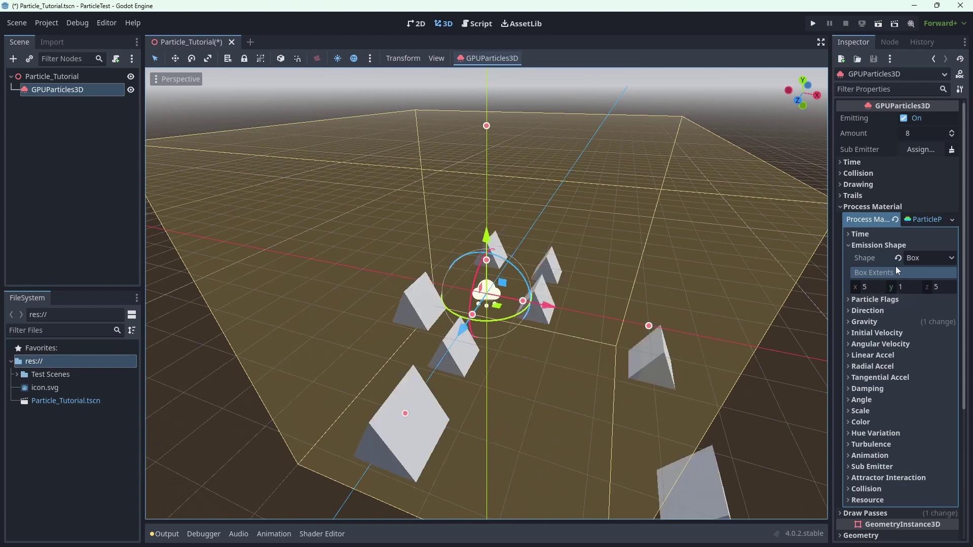
- Try the Points emission shape, then switch to Ring
left_click(930, 258)
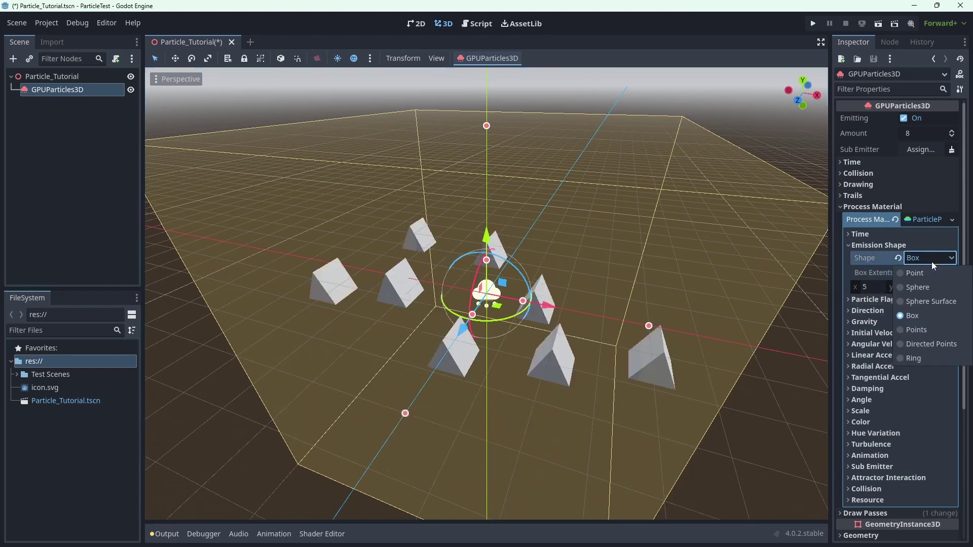
left_click(922, 329)
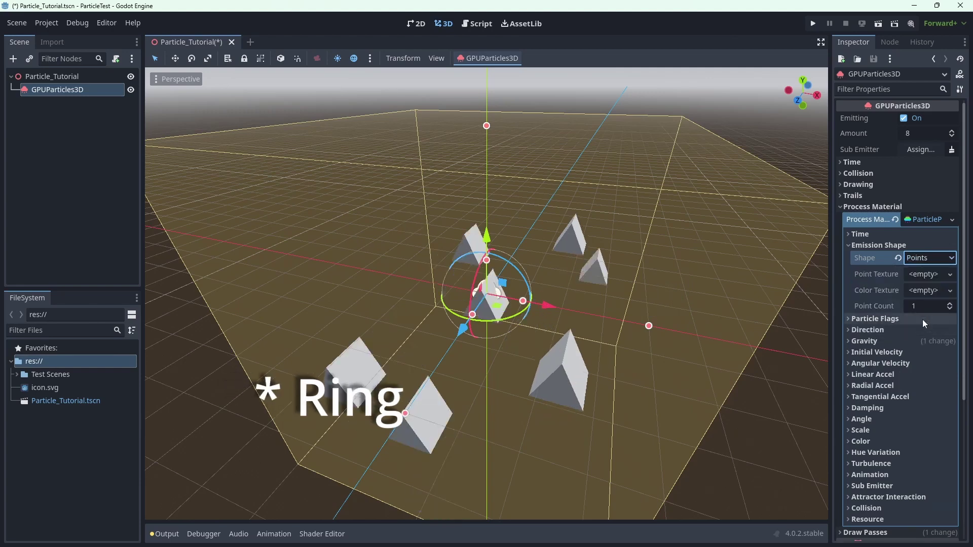
left_click(935, 262)
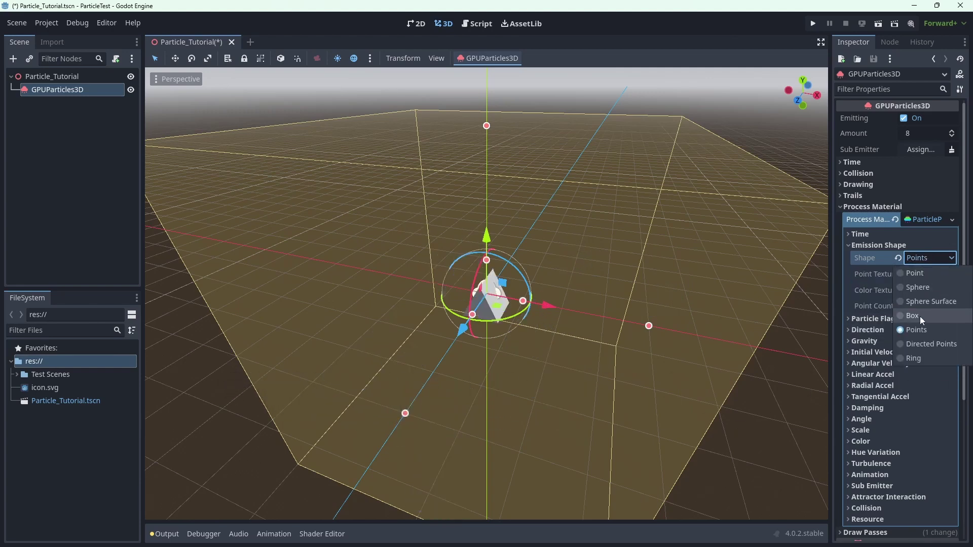
left_click(914, 364)
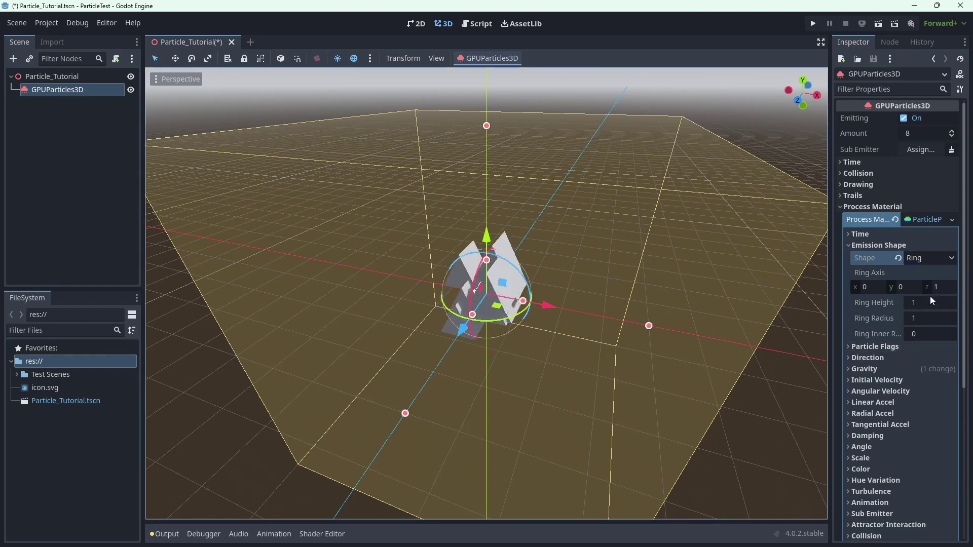
- Set the Ring inner radius to 1, height to 2 and radius to 2
left_click(929, 336)
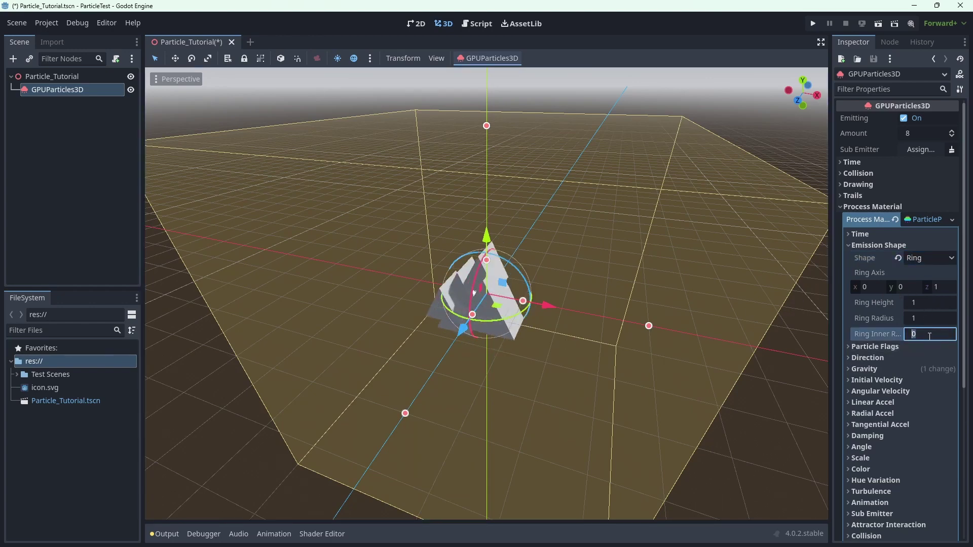
type("1")
left_click(926, 302)
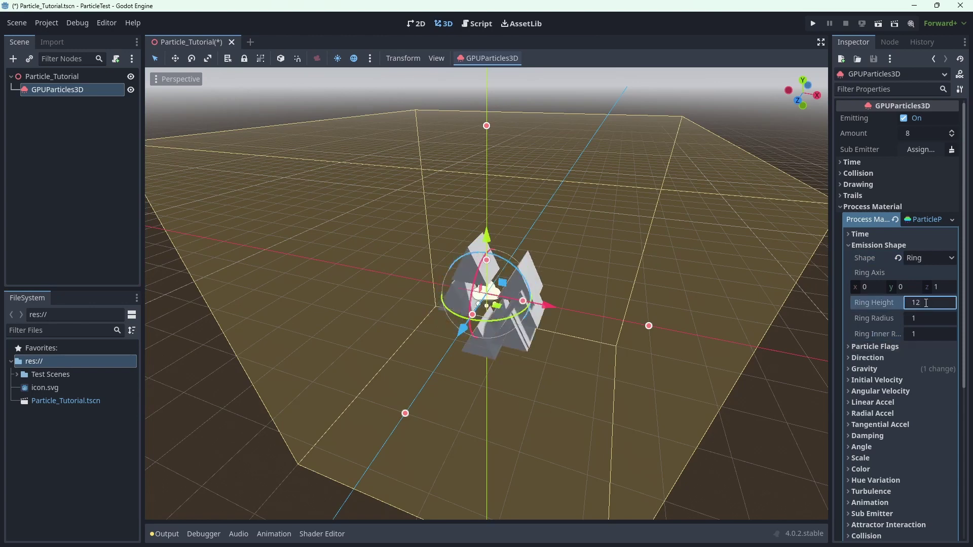
left_click(922, 320)
type("2")
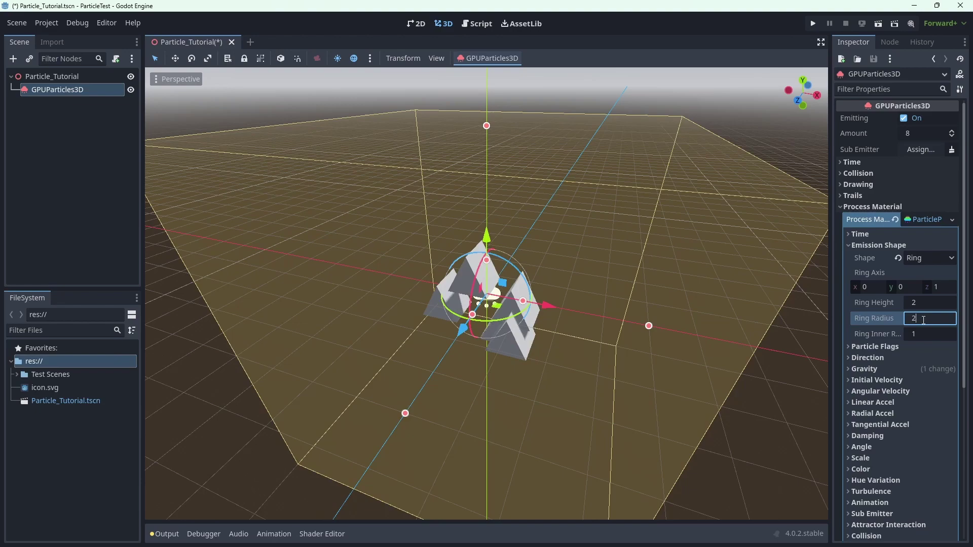
key("Return")
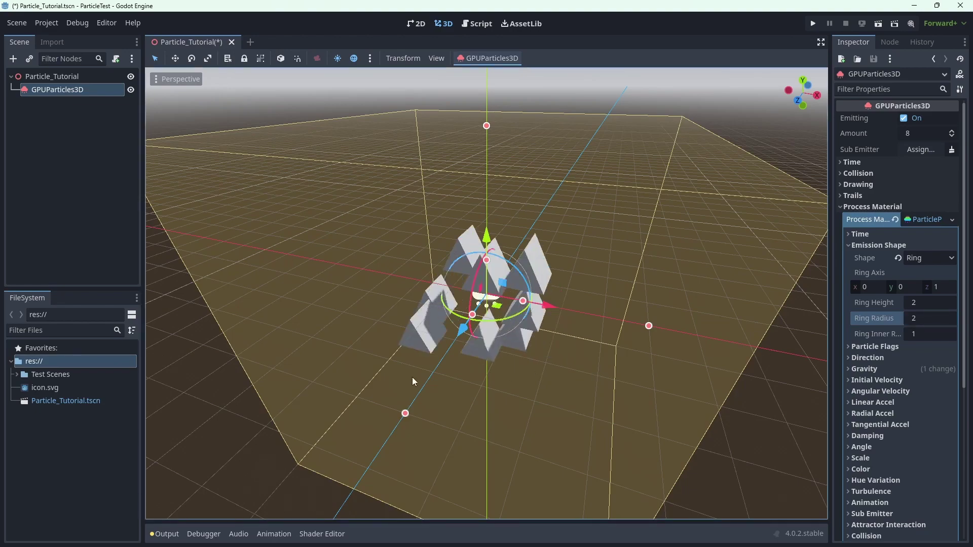
- View the particles from the front and set the emission shape back to Point
key("KP_1")
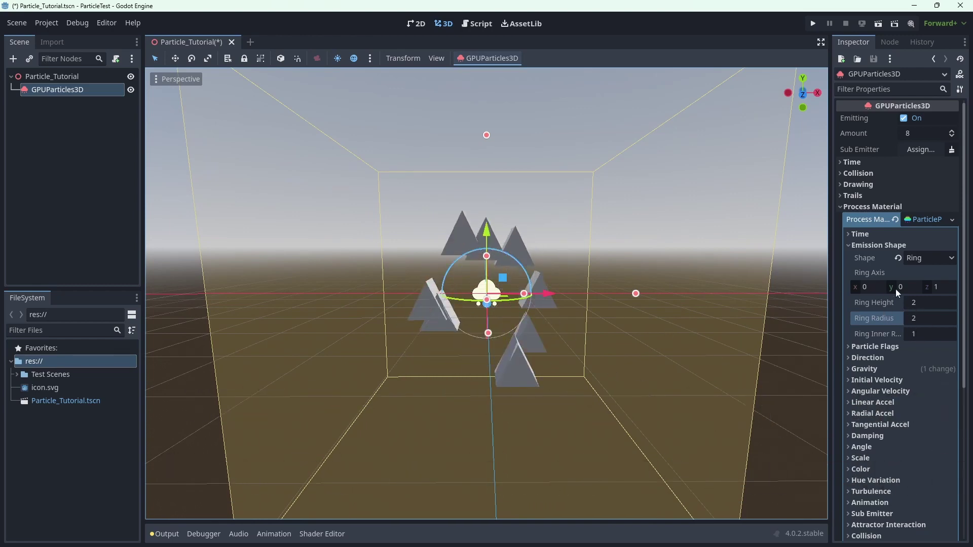
left_click(923, 259)
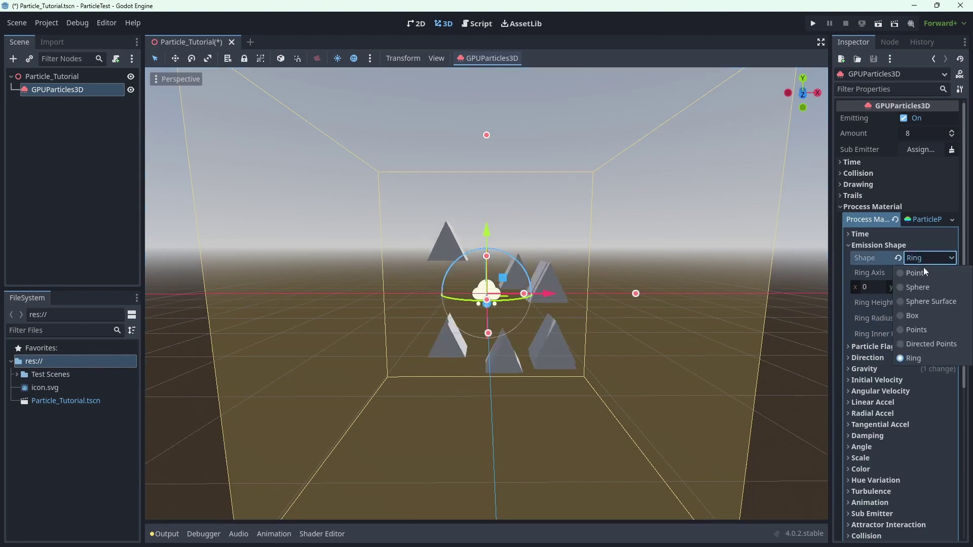
left_click(923, 273)
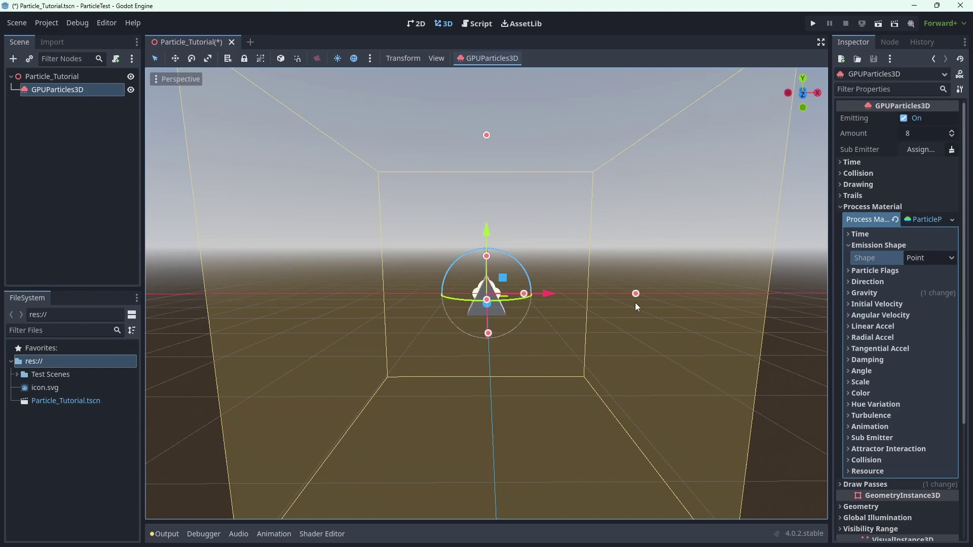
- Set Initial Velocity Min and Max to 5 so prisms fly along +X, and show Direction settings
middle_click_drag(635, 303, 575, 336)
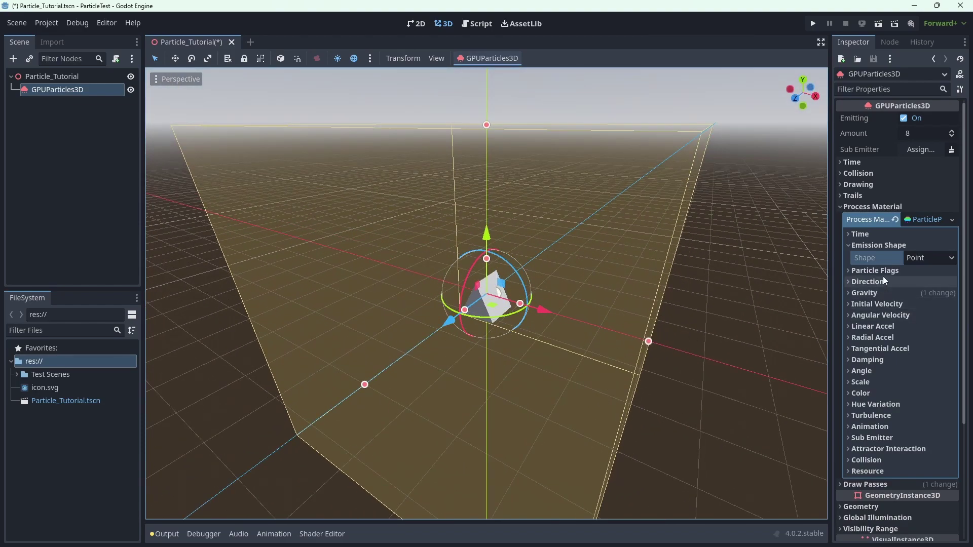
left_click(889, 306)
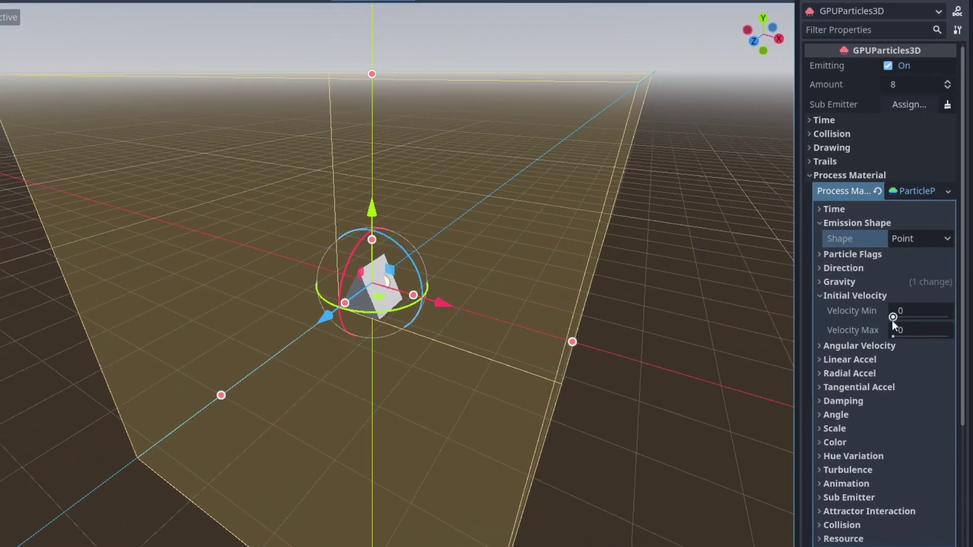
left_click(913, 312)
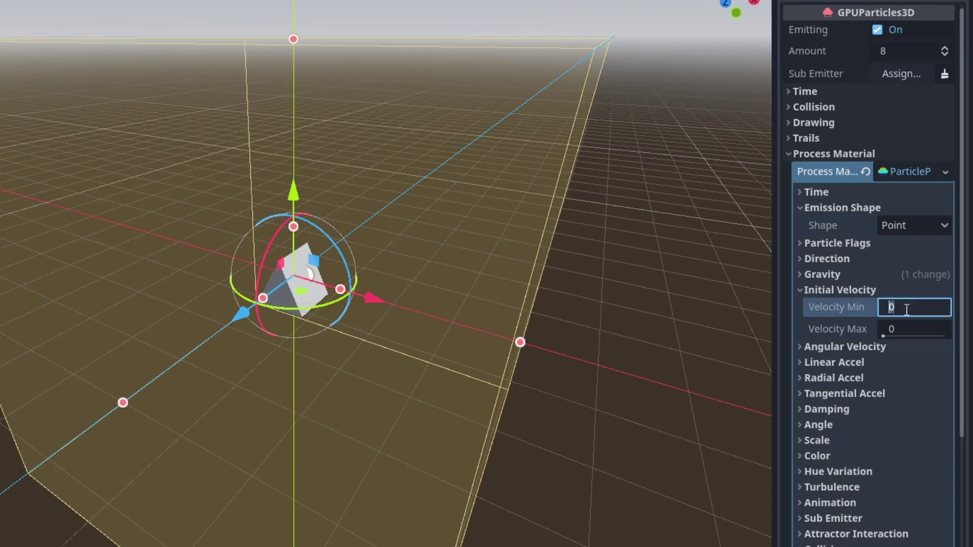
key("Return")
middle_click_drag(549, 333, 598, 300)
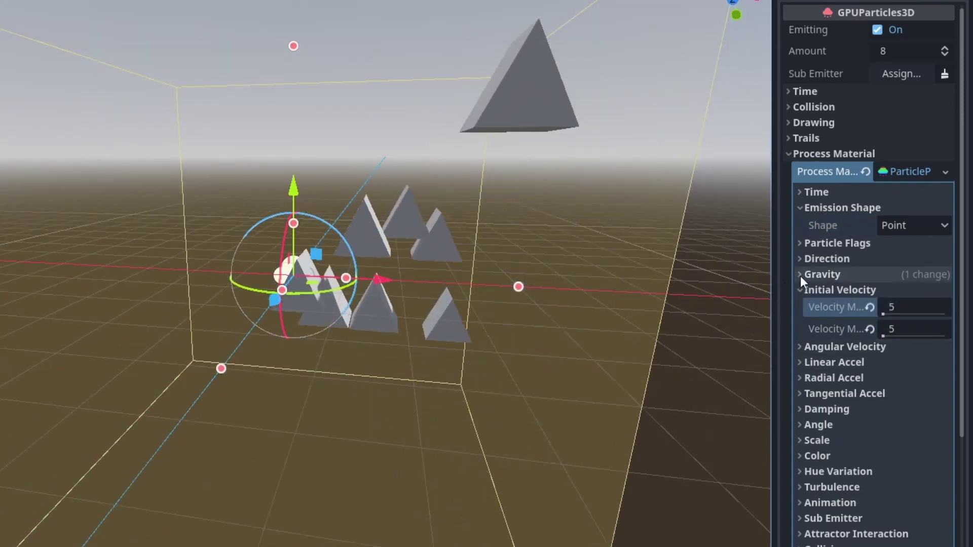
left_click(853, 262)
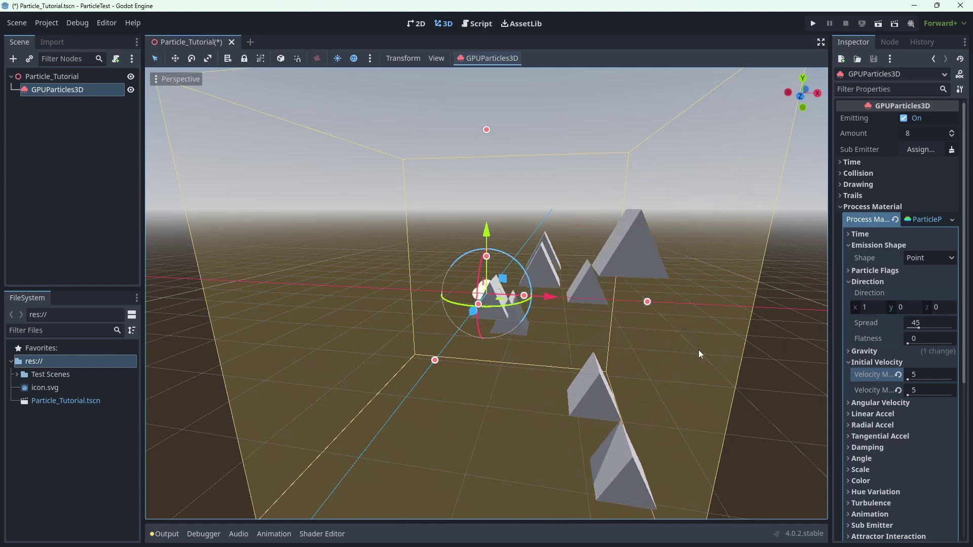
middle_click_drag(697, 350, 899, 476)
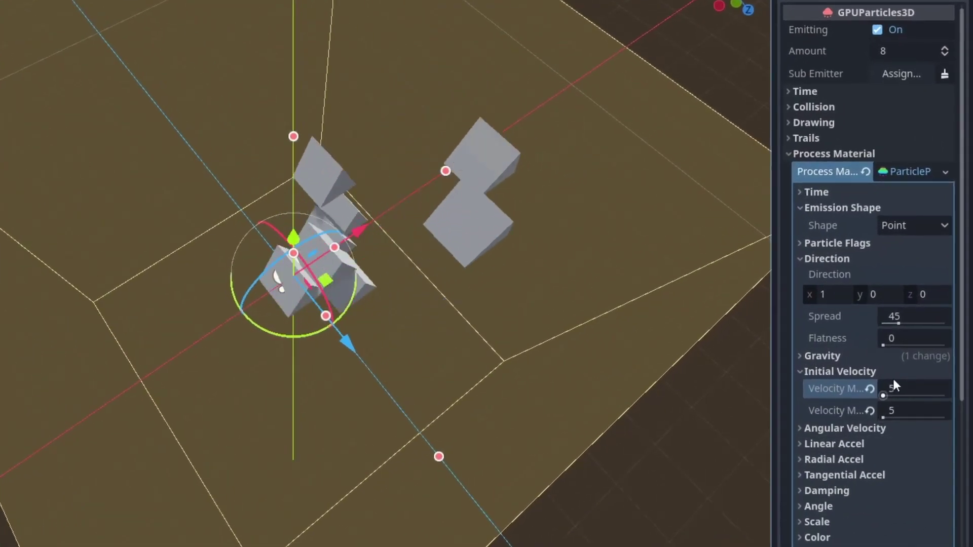
left_click(897, 337)
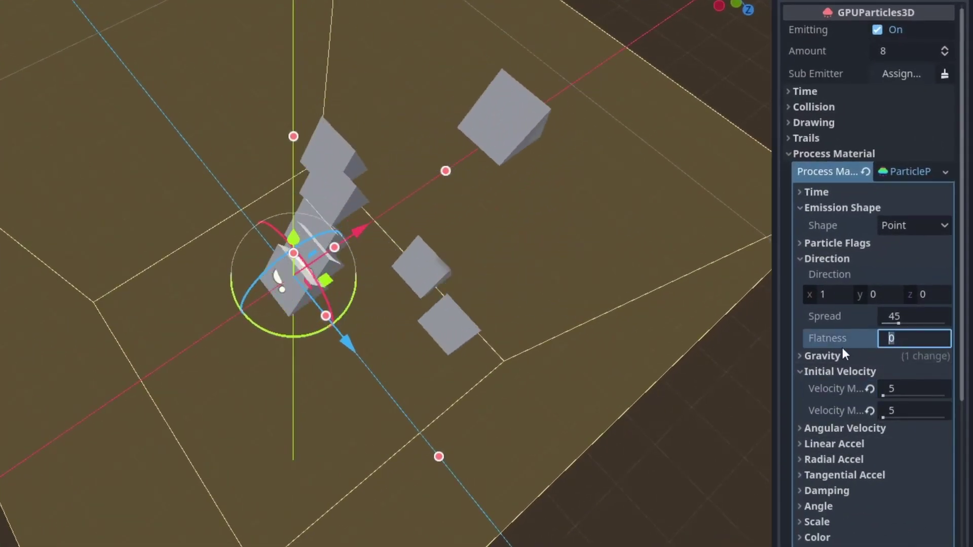
type("1")
key("Return")
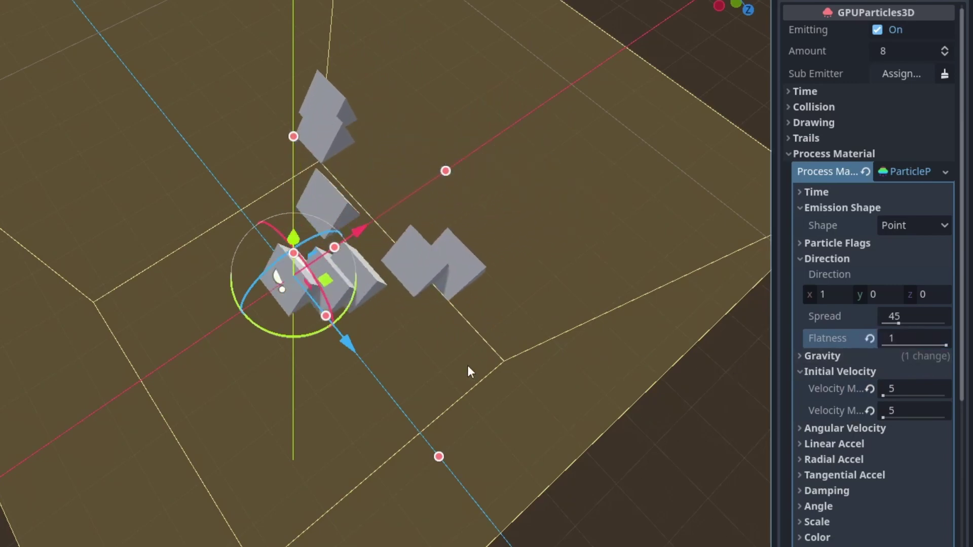
middle_click_drag(467, 366, 436, 395)
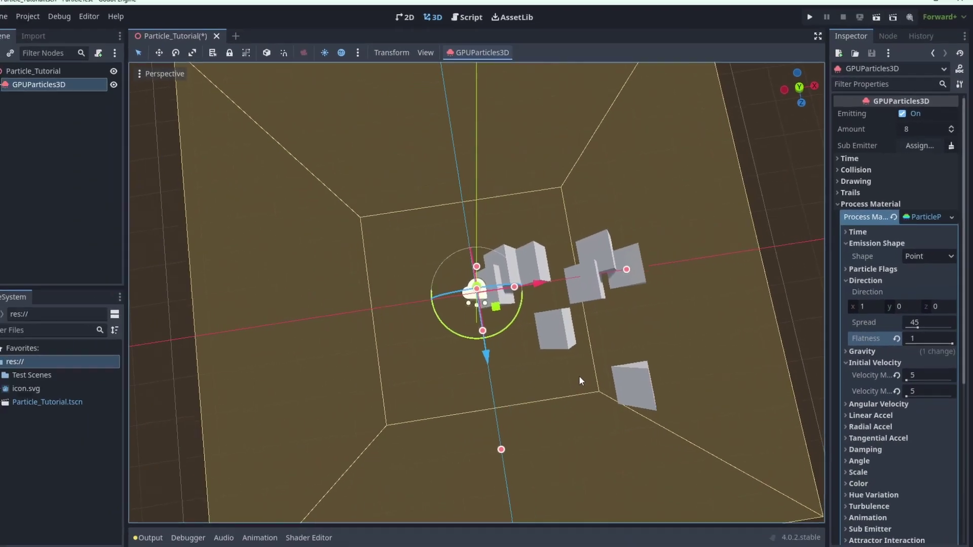
middle_click_drag(582, 373, 564, 229)
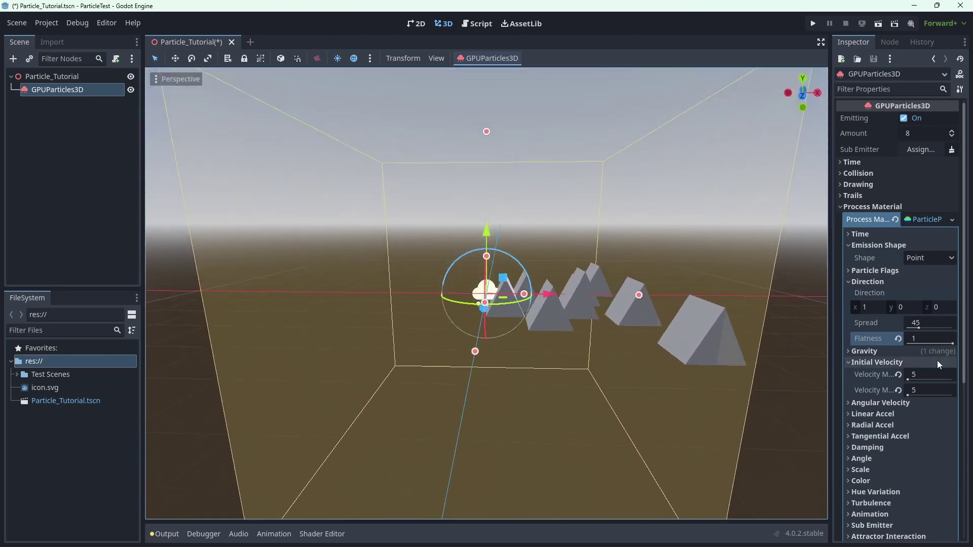
left_click(901, 339)
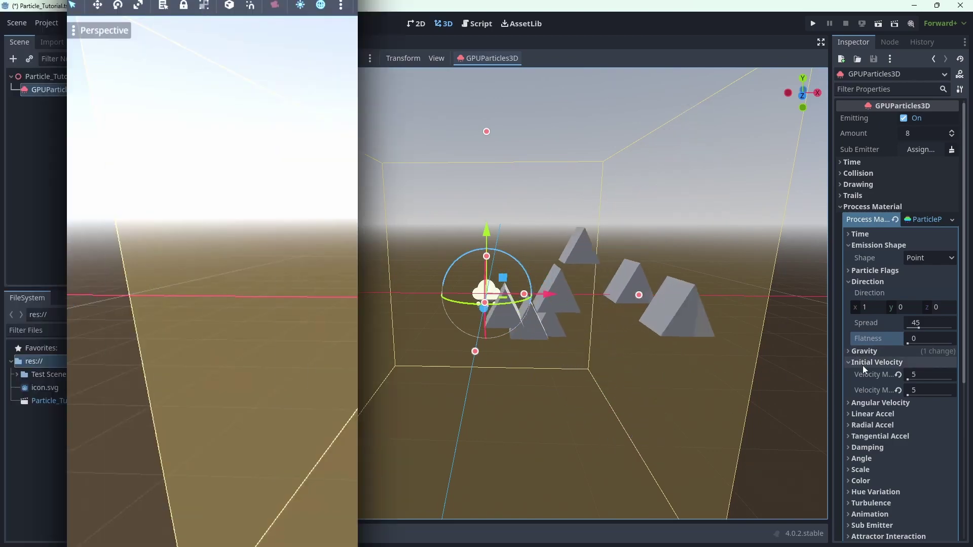
- Set Angular Velocity Min and Max to 5 so the prisms spin as they fly
left_click(866, 375)
middle_click_drag(790, 400, 640, 418)
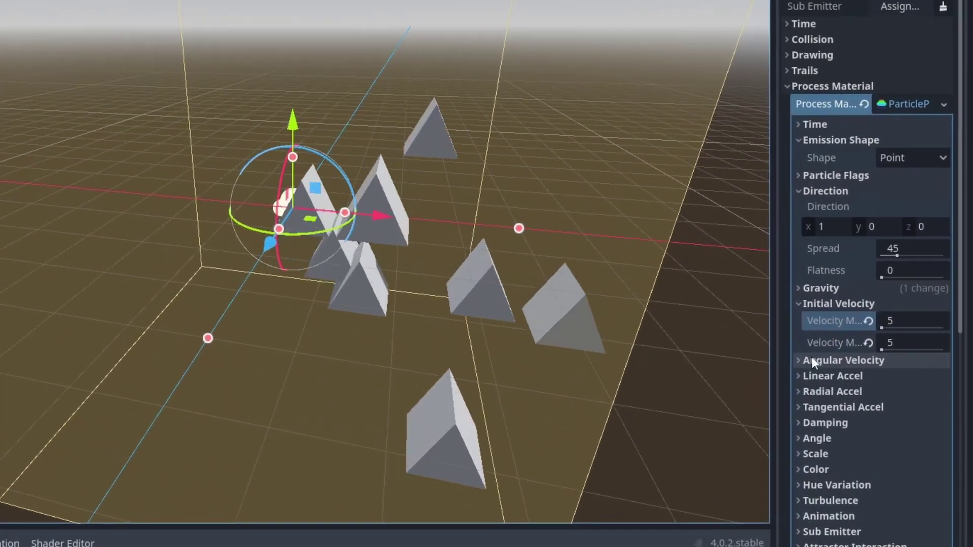
left_click(851, 403)
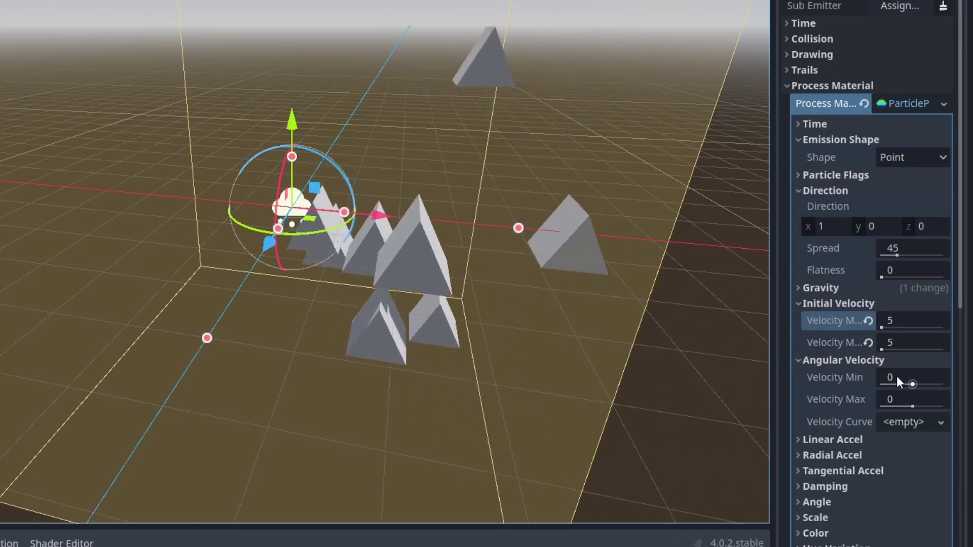
left_click(896, 377)
type("5")
key("Return")
middle_click_drag(418, 415, 493, 389)
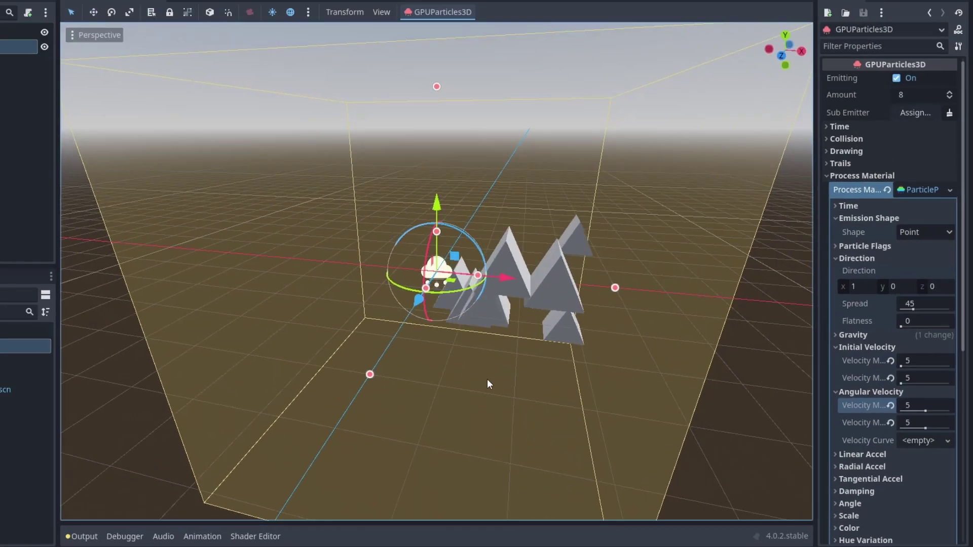
middle_click_drag(629, 418, 662, 360)
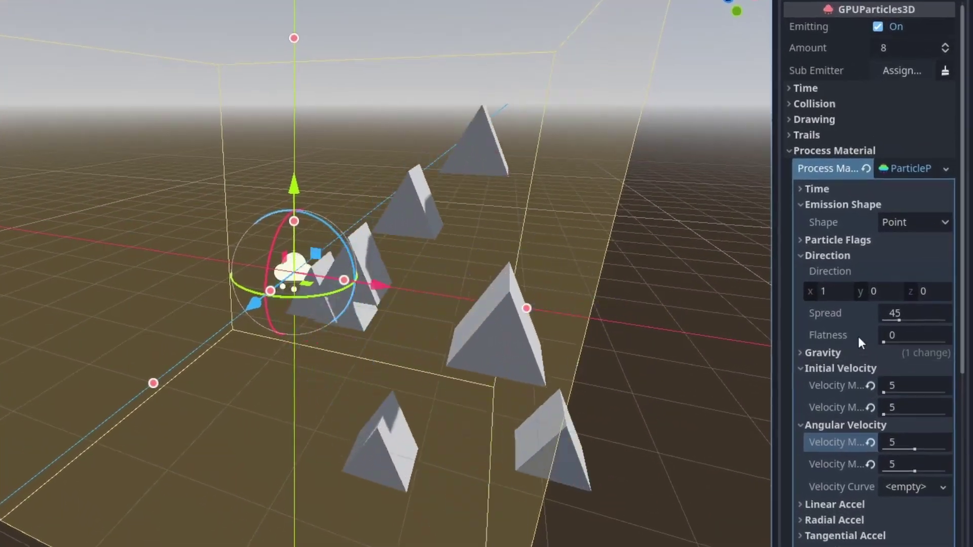
- Try the Align Y flag, enable Rotate Y, and set angular velocity to 50
left_click(815, 237)
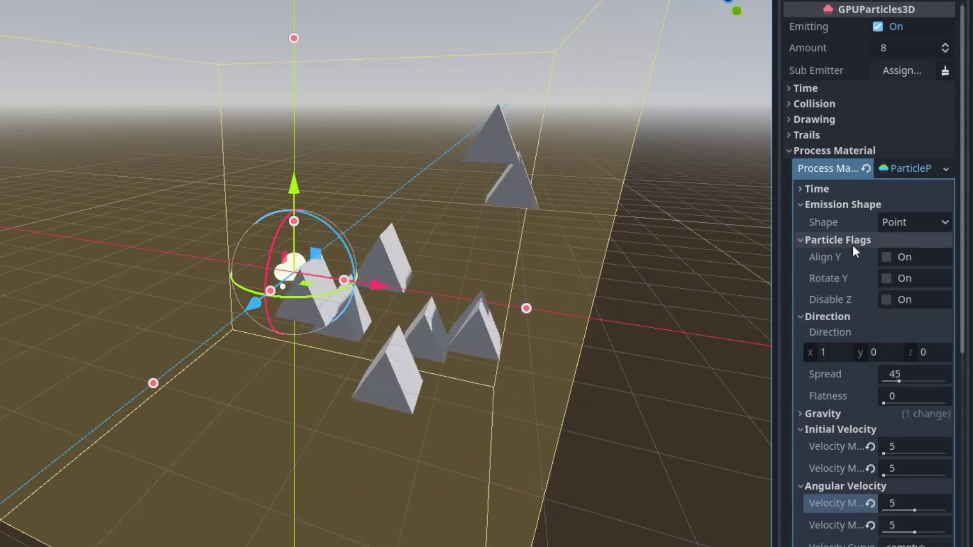
left_click(891, 256)
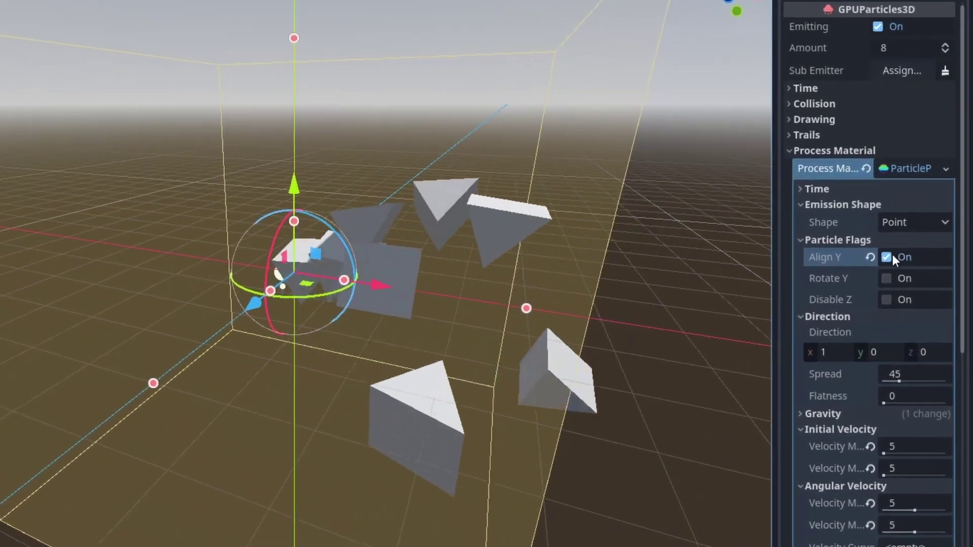
left_click(886, 257)
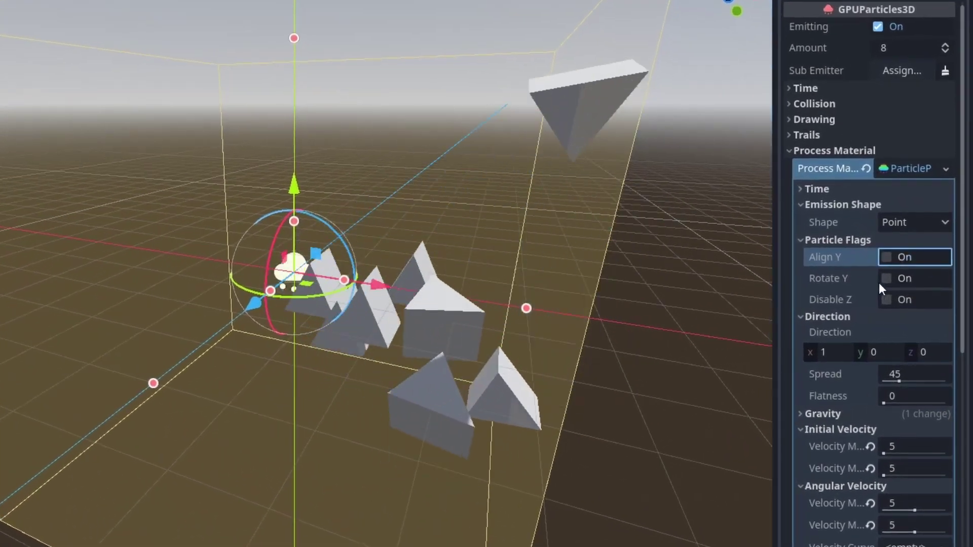
left_click(887, 279)
middle_click_drag(723, 298, 481, 497)
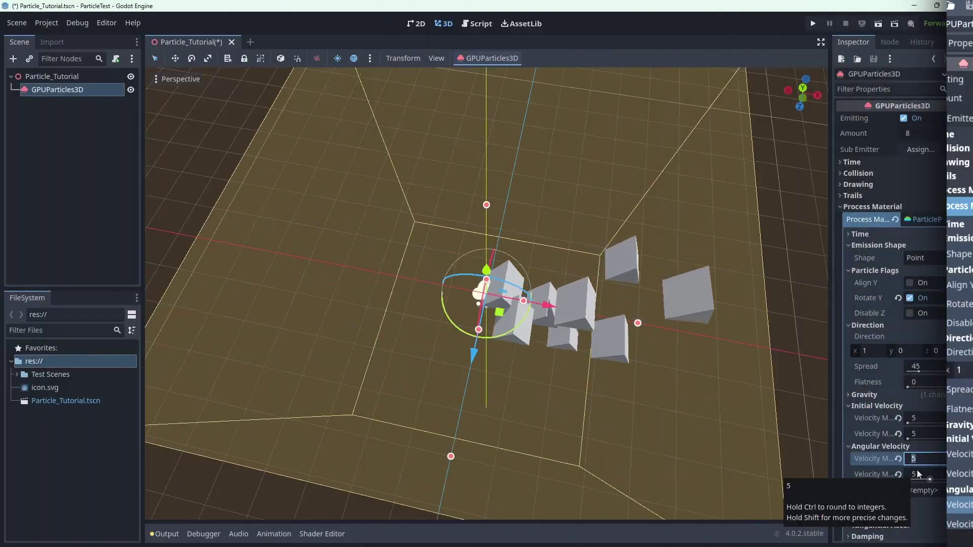
left_click(917, 458)
type("50")
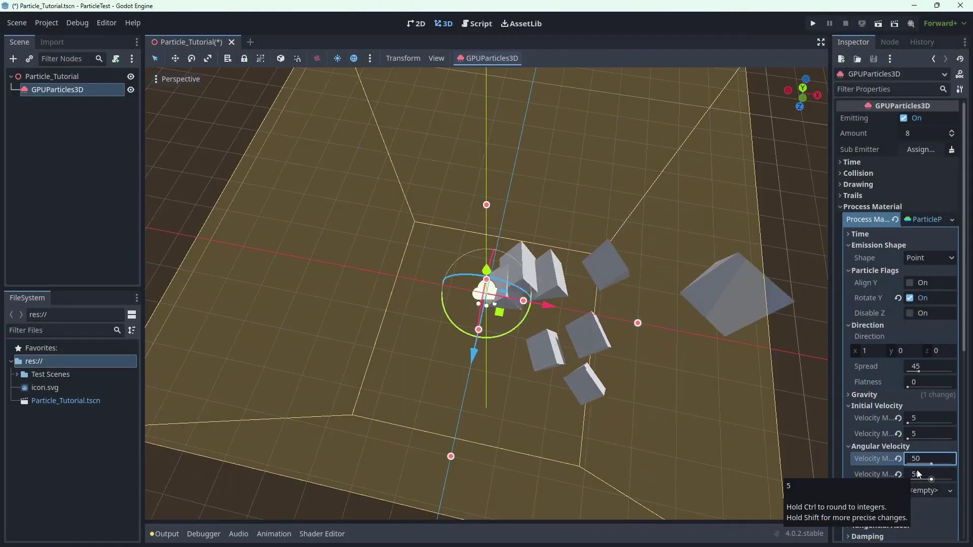
key("Return")
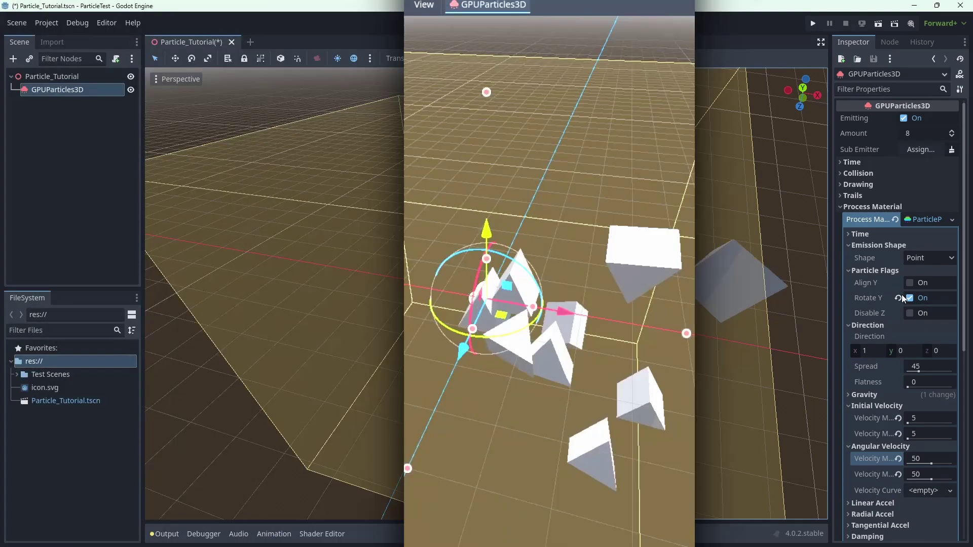
- Turn off Rotate Y, test Disable Z, and revert both Angular Velocity values to 0
left_click(909, 298)
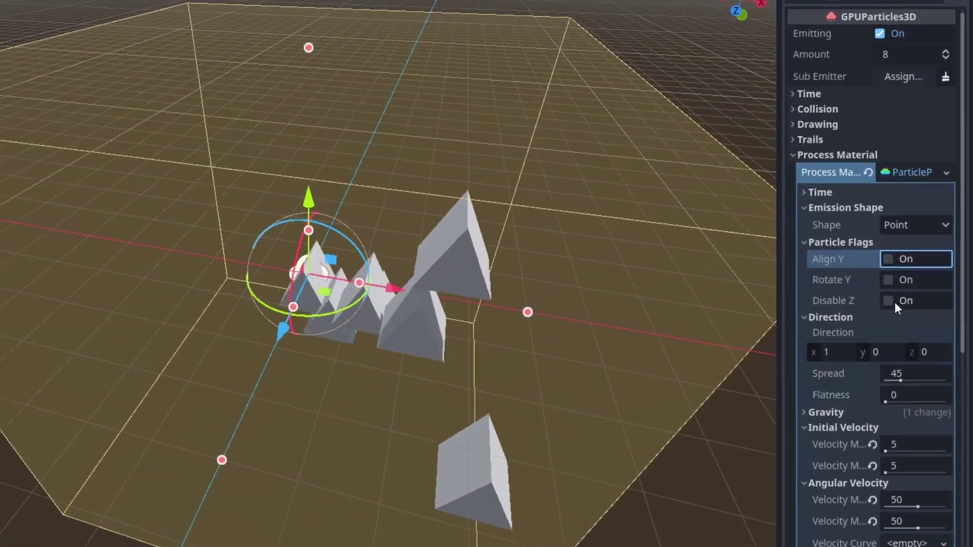
left_click(911, 314)
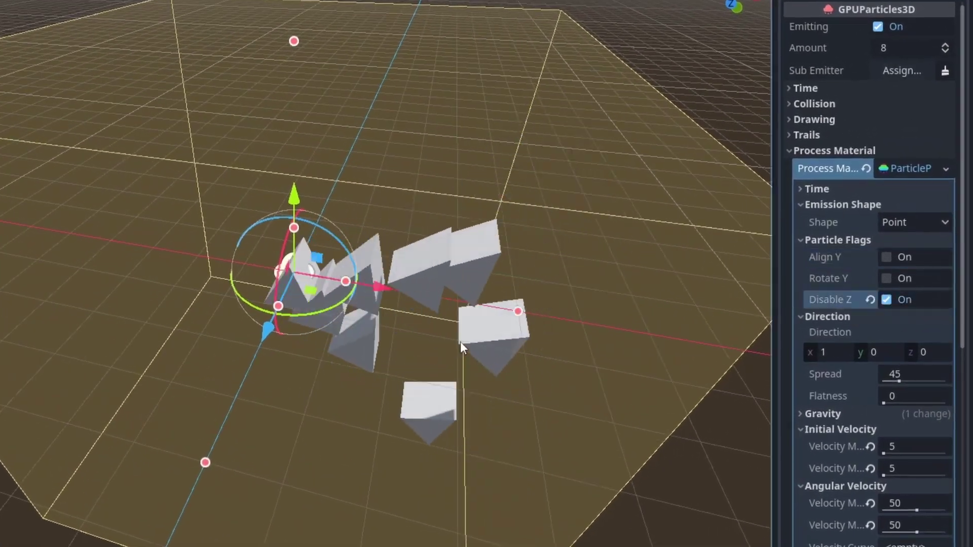
middle_click_drag(460, 341, 577, 293)
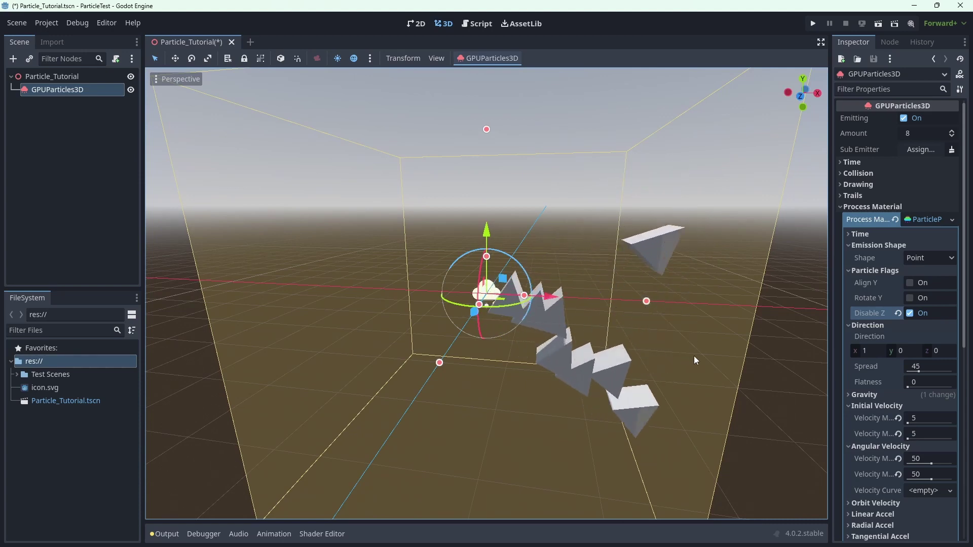
left_click(897, 459)
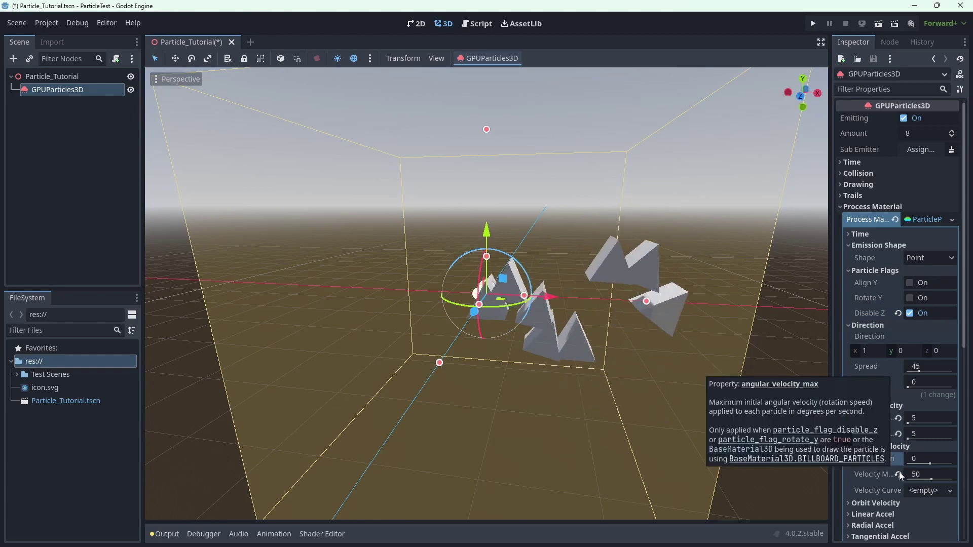
left_click(897, 475)
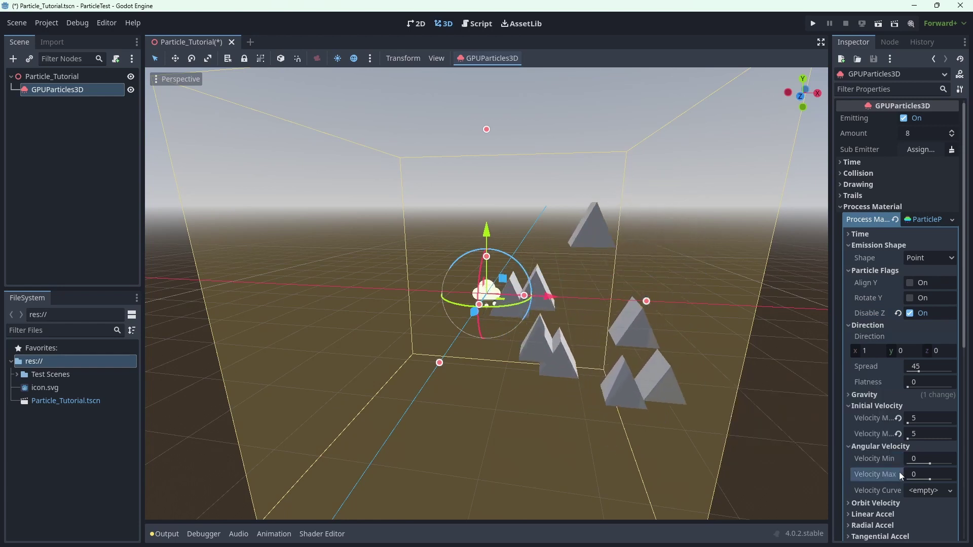
left_click(905, 312)
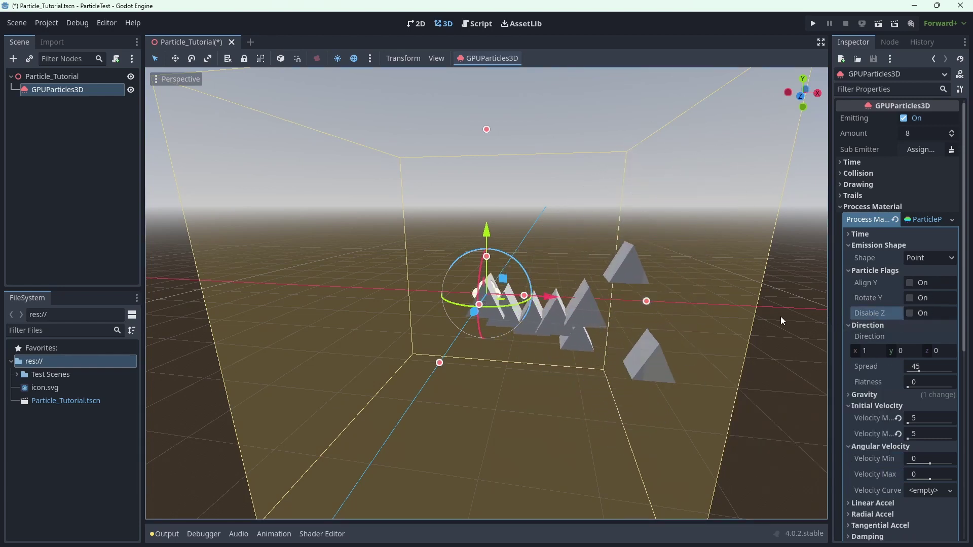
- Collapse Angular Velocity and set Linear Accel Min and Max to 5
left_click(874, 445)
left_click(872, 454)
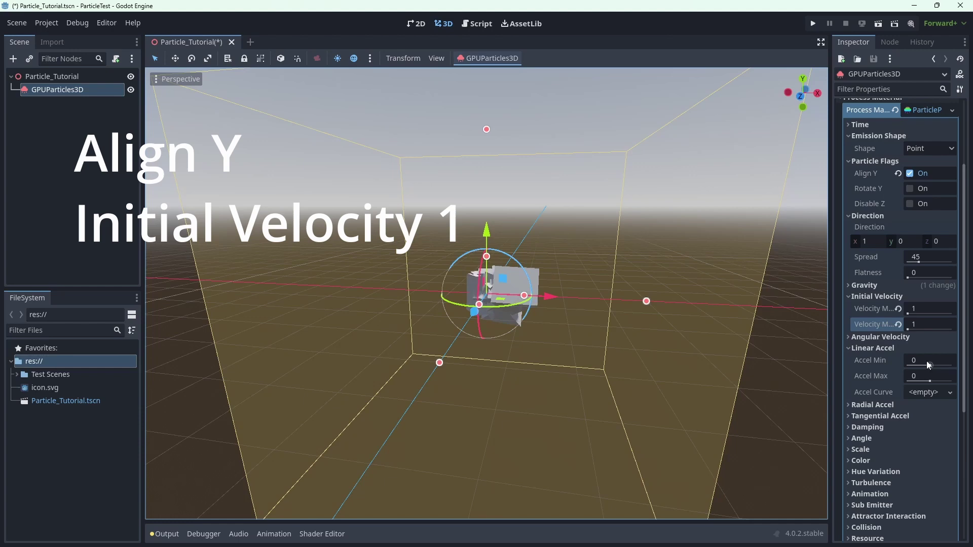
left_click(927, 361)
type("25")
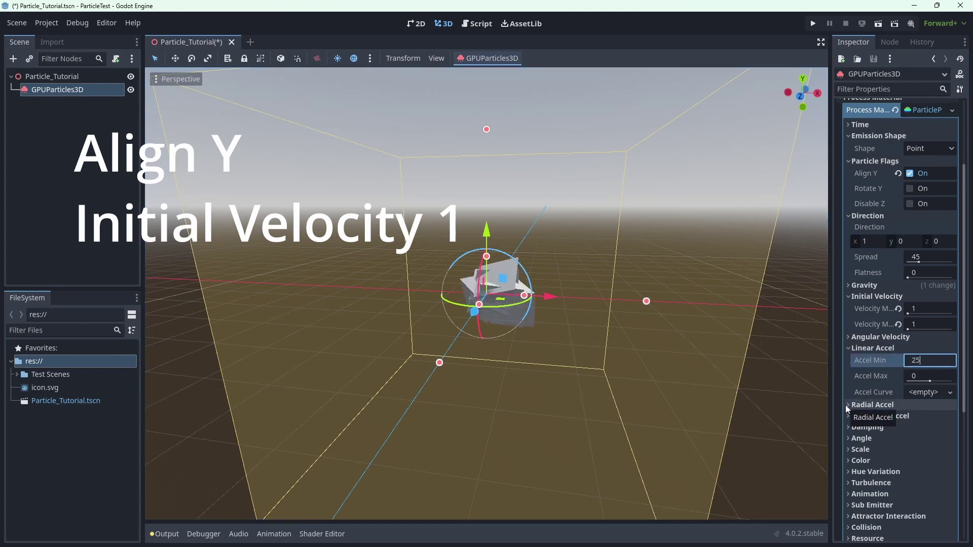
key("BackSpace")
key("Return")
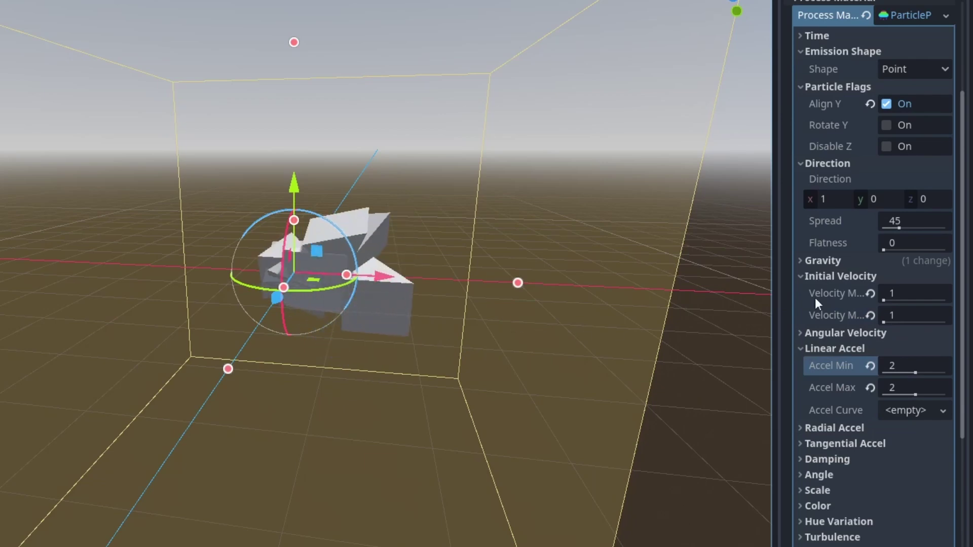
left_click(900, 367)
type("5")
key("Return")
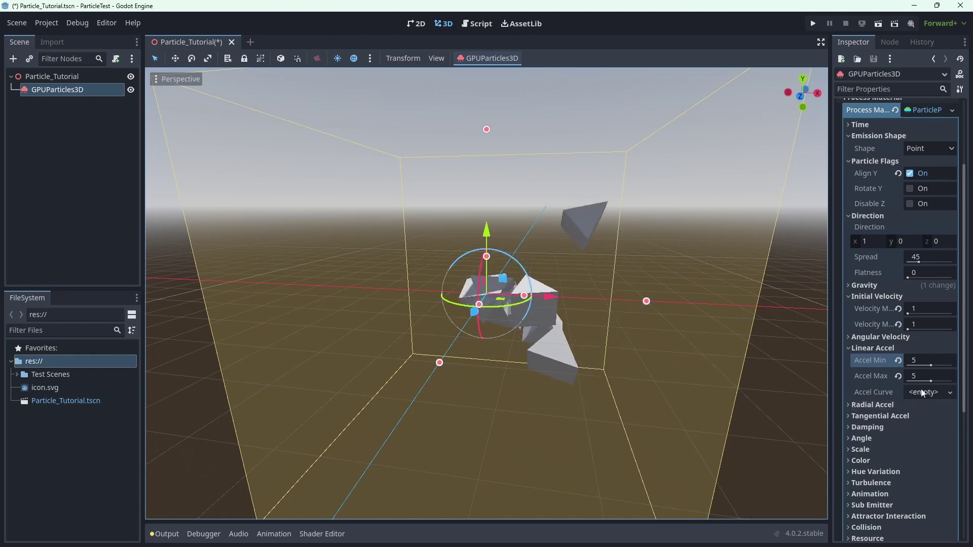
- Expand Radial Accel and set Linear Accel Min and Max back to 0
left_click(872, 348)
scroll(883, 304, "down", 3)
left_click(883, 251)
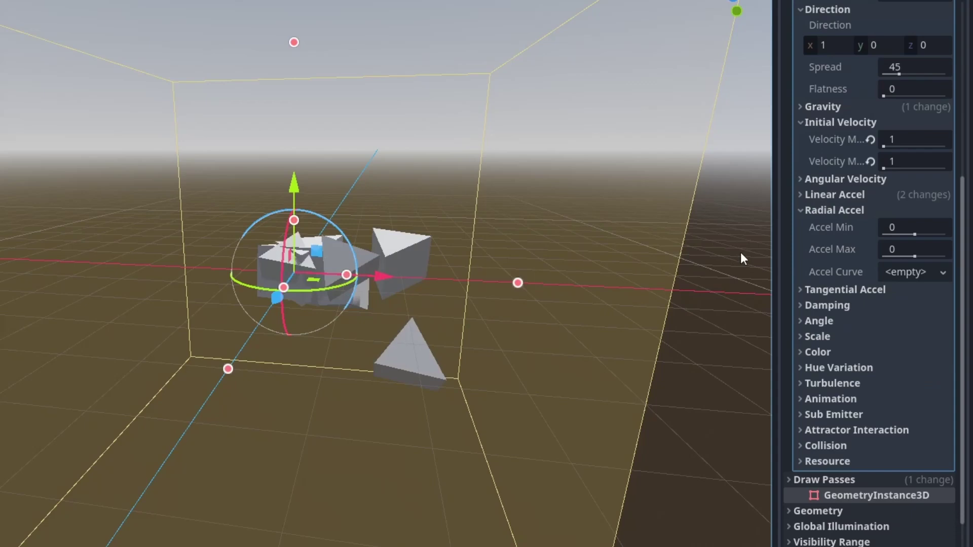
left_click(896, 195)
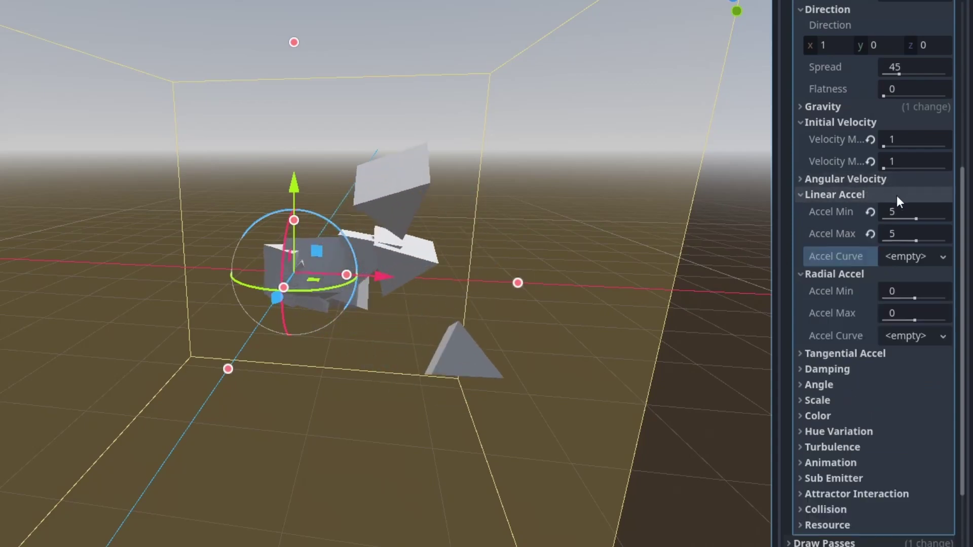
left_click(900, 212)
type("0")
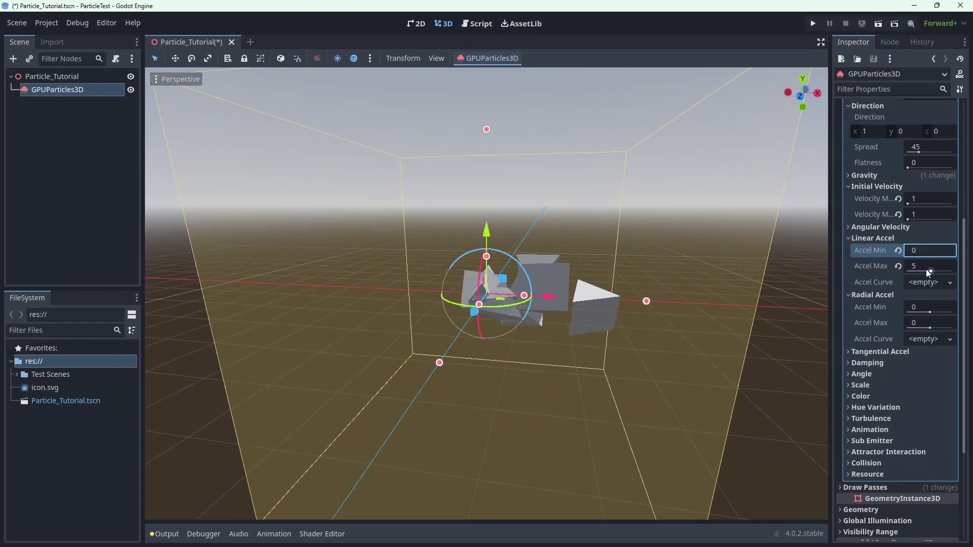
left_click_drag(925, 269, 832, 268)
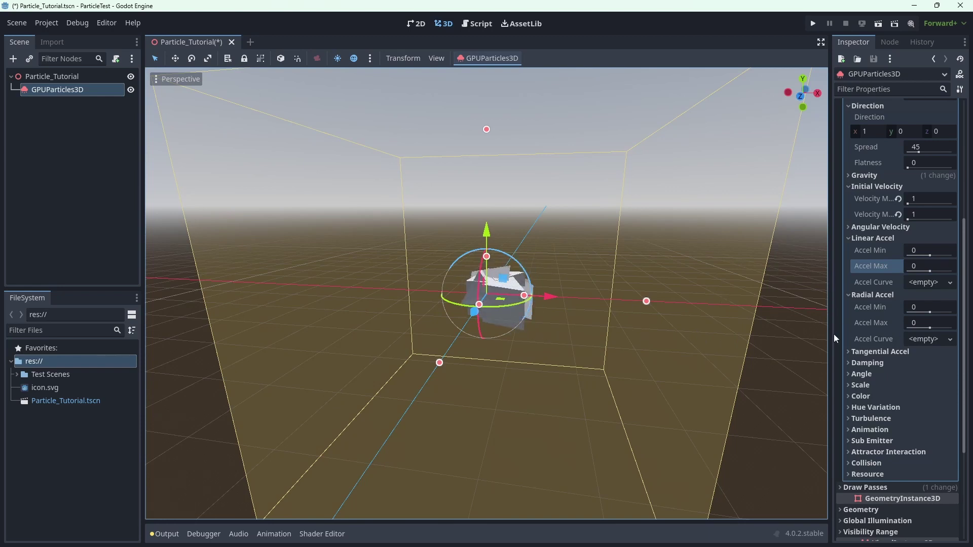
- Set Radial Accel Min and Max to 5
left_click(906, 308)
type("5")
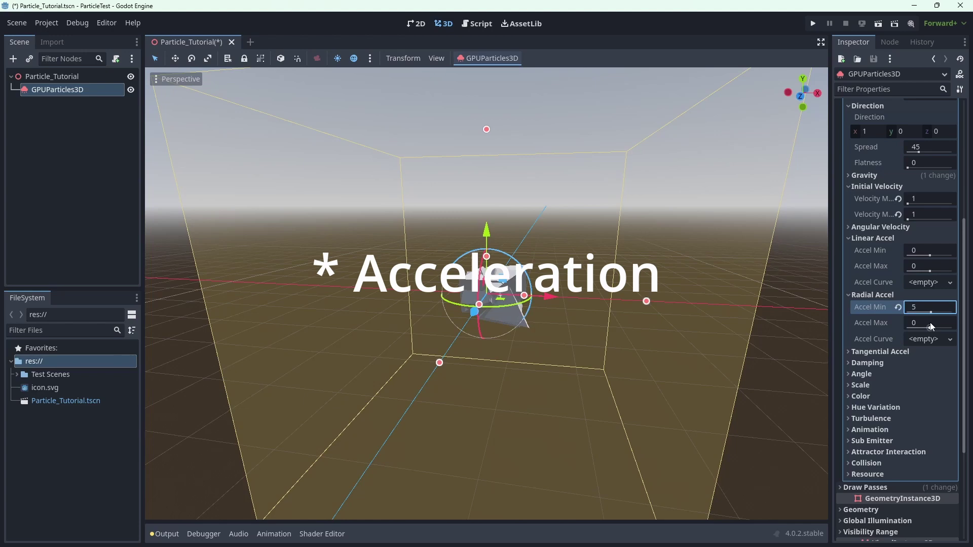
key("Return")
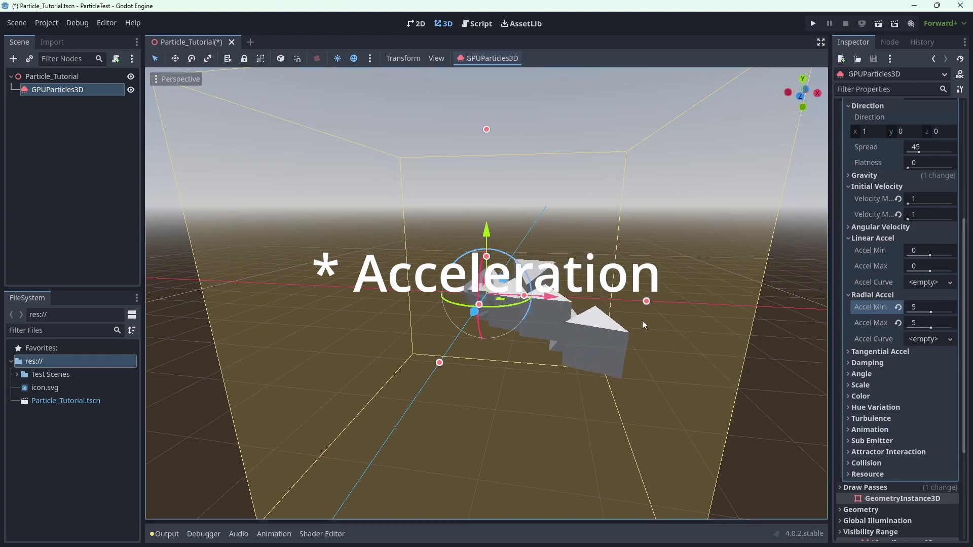
scroll(880, 146, "up", 3)
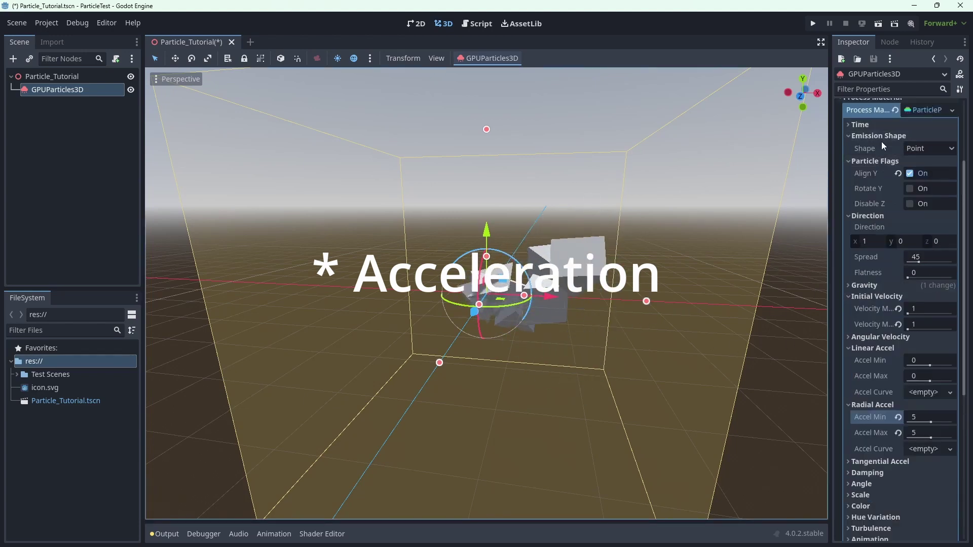
- Set the Emission Shape to Box with extents 1, 1, 1
left_click(922, 148)
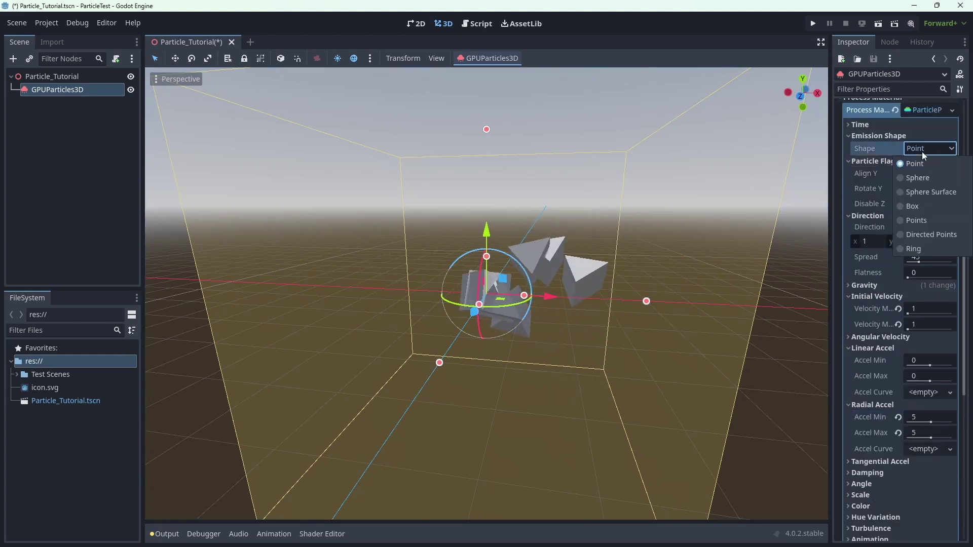
left_click(913, 207)
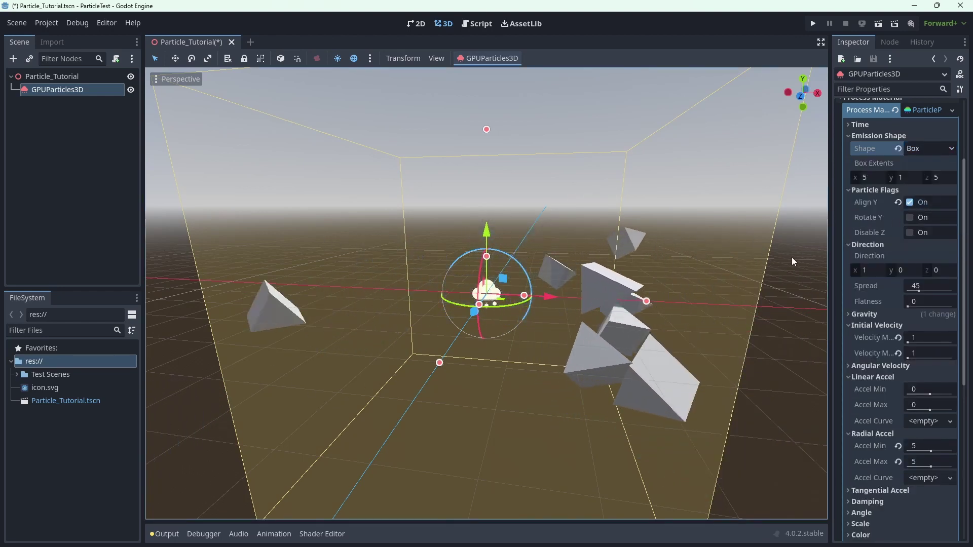
left_click(874, 177)
type("1")
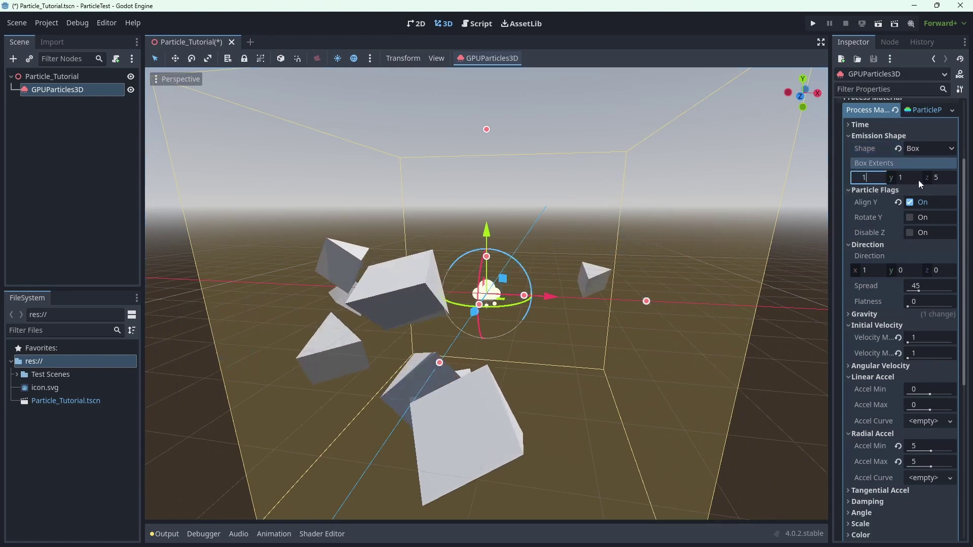
left_click(931, 178)
type("1")
key("Return")
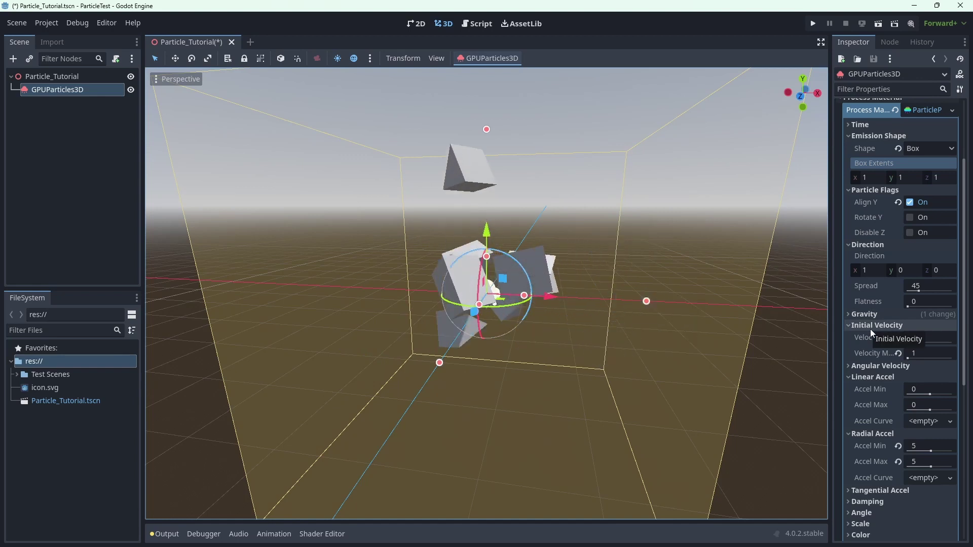
- Revert Radial Accel Min and Max to 0 and reopen the emission shape list
left_click(901, 445)
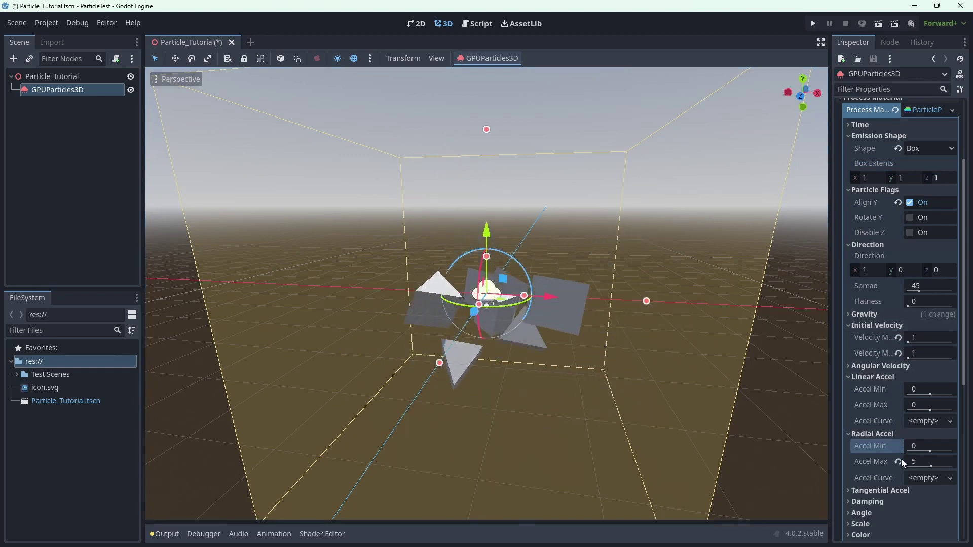
left_click(898, 462)
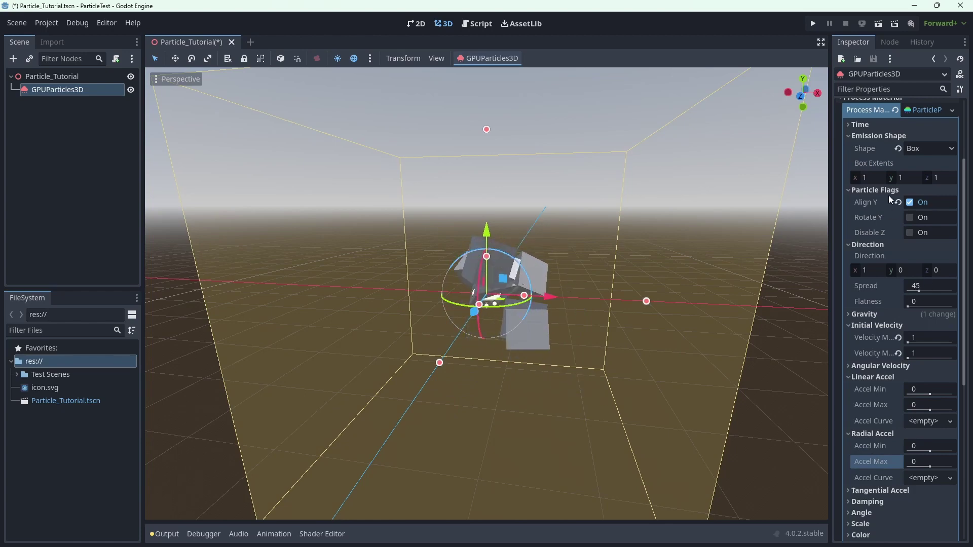
left_click(925, 147)
- Switch emission back to Point, try a Tangential Accel of 5, then reset it to 0
left_click(922, 160)
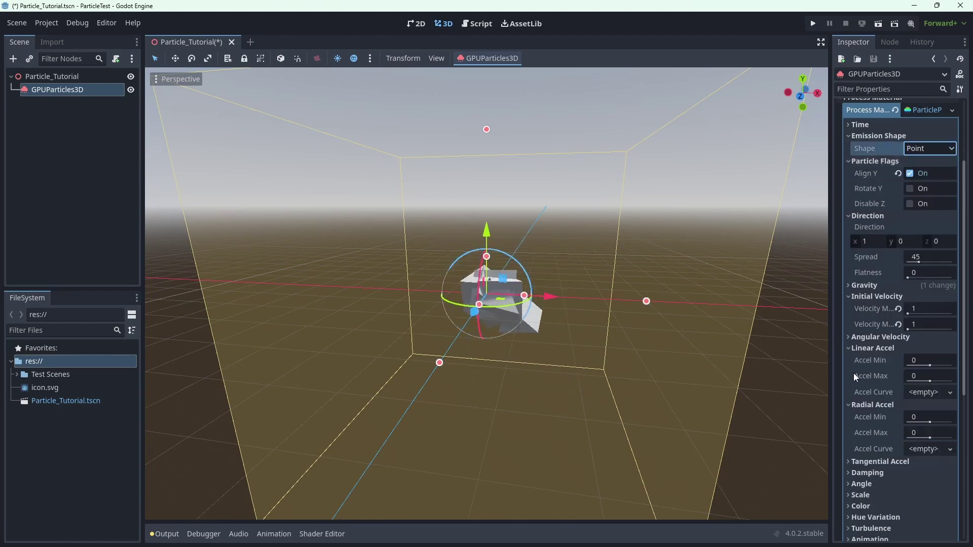
left_click(884, 462)
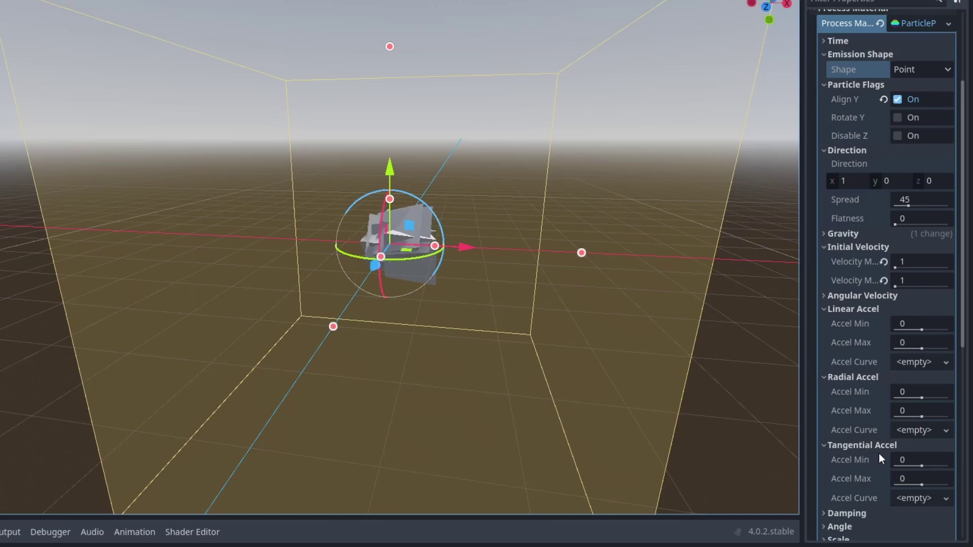
left_click(920, 460)
type("5")
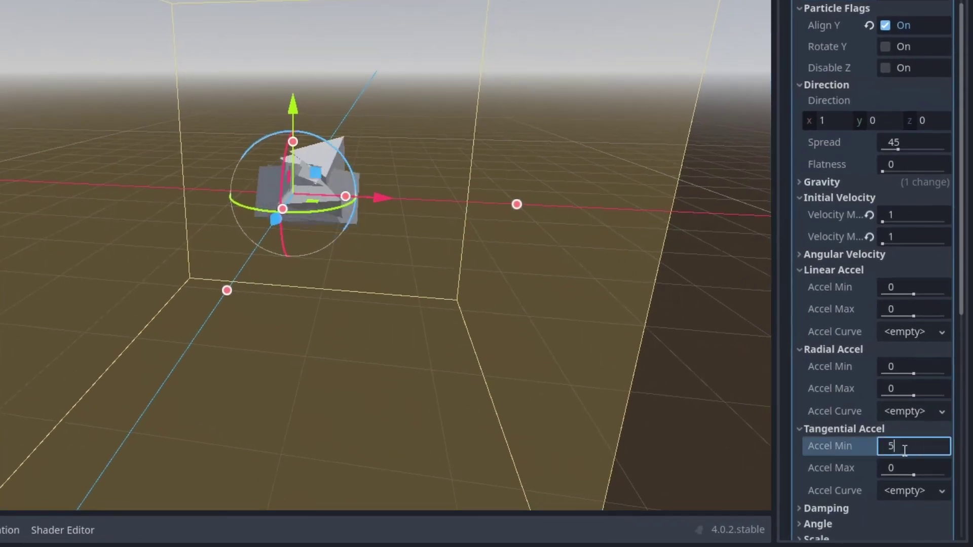
key("Return")
middle_click_drag(435, 259, 508, 452)
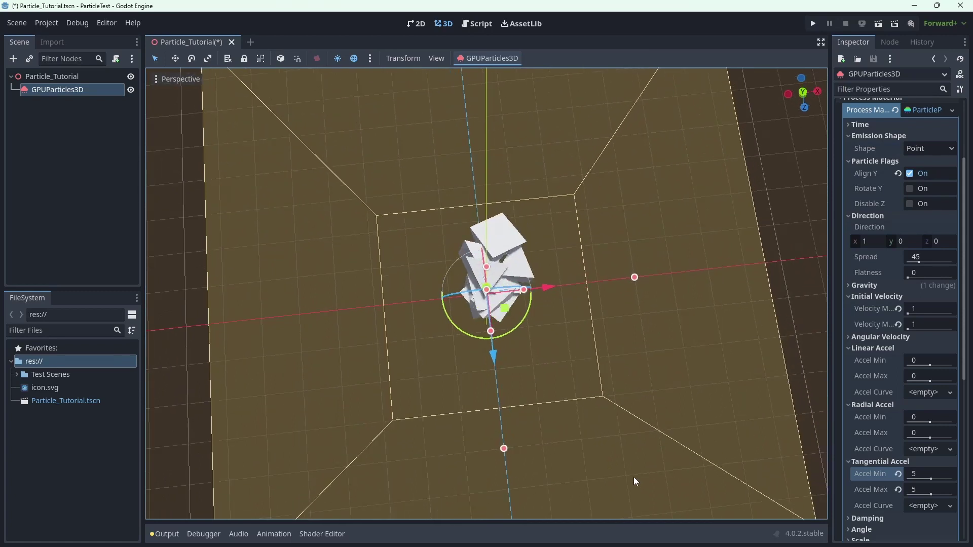
left_click(897, 474)
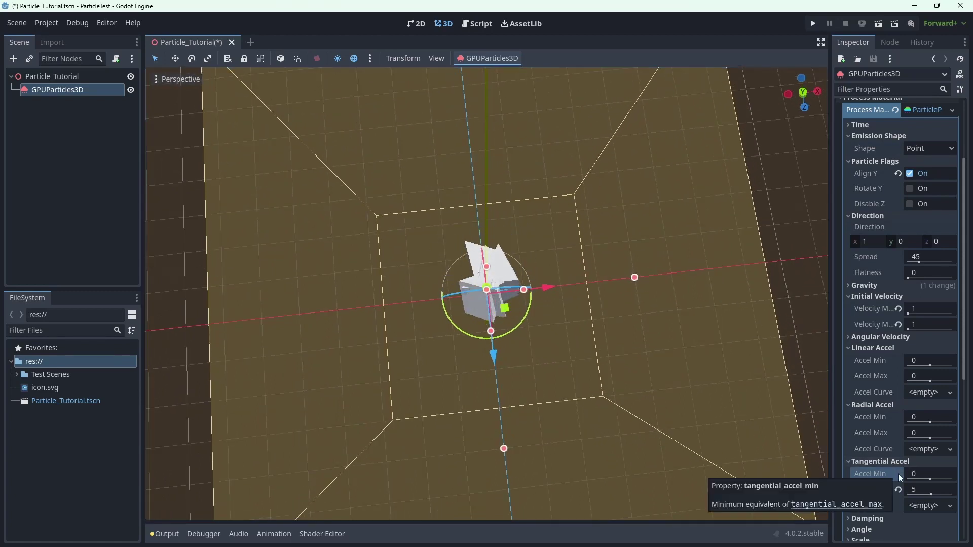
left_click(904, 489)
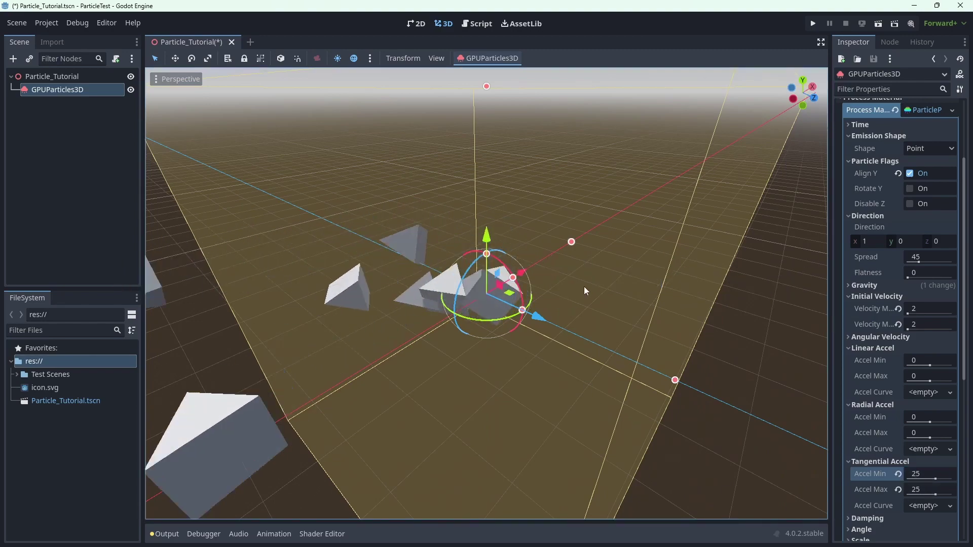
middle_click_drag(583, 286, 645, 303)
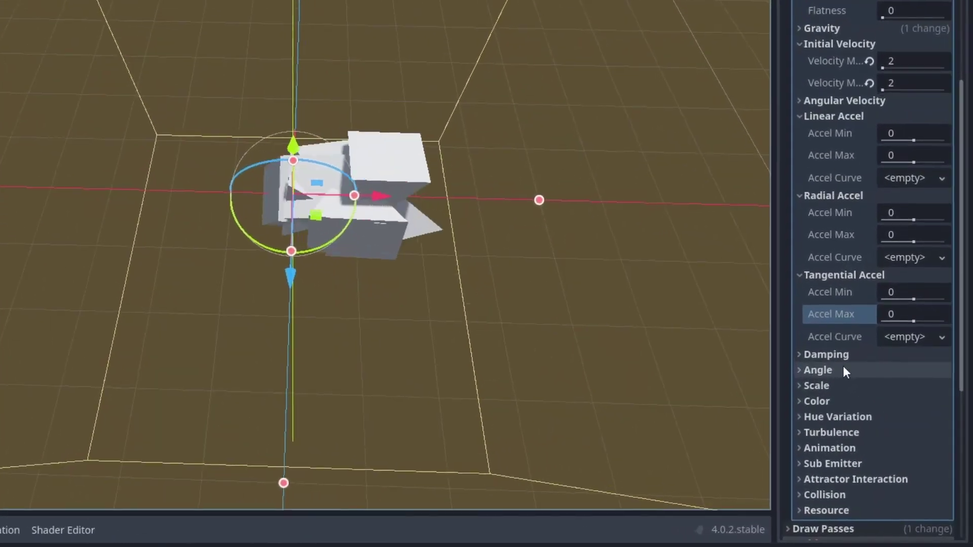
- Expand Damping and set Damping Min and Max to 2
left_click(845, 355)
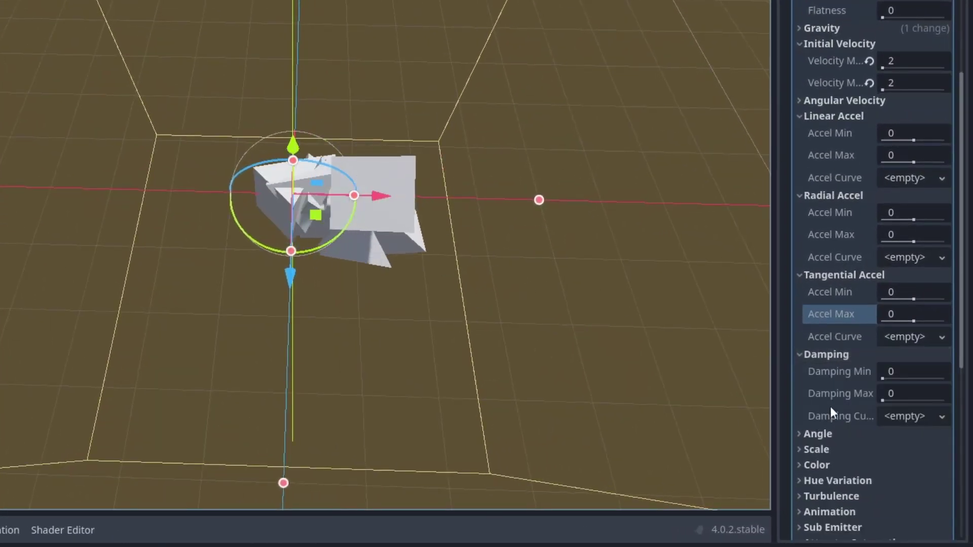
left_click(914, 369)
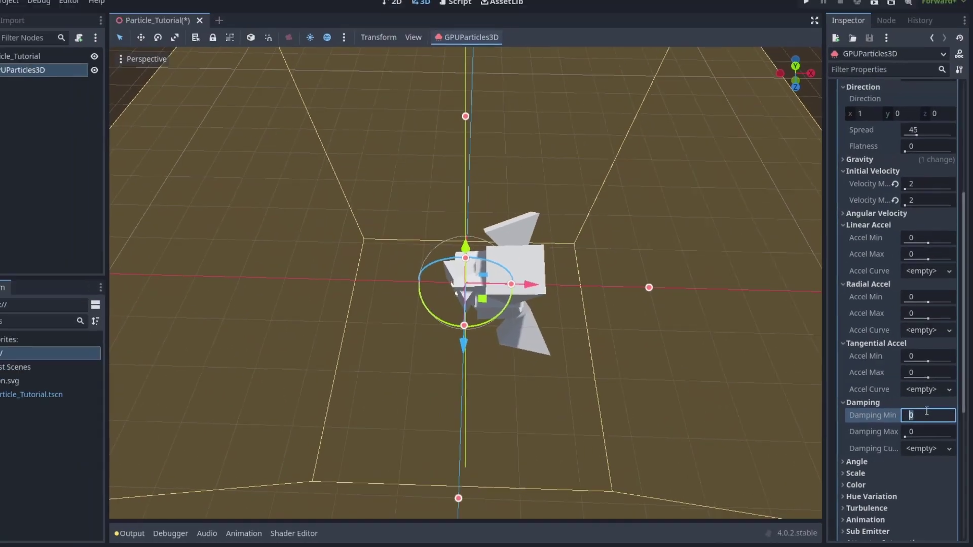
type("2")
key("Return")
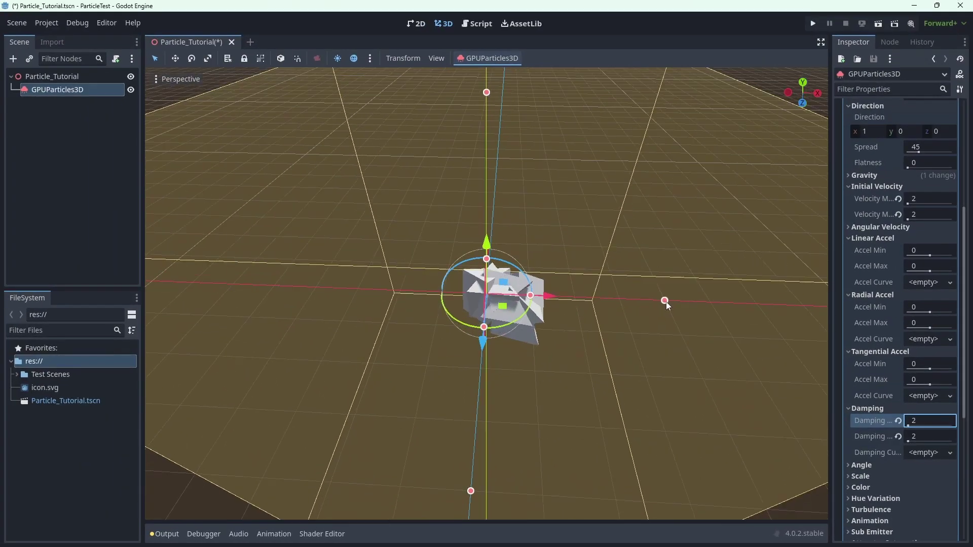
middle_click_drag(667, 304, 650, 303)
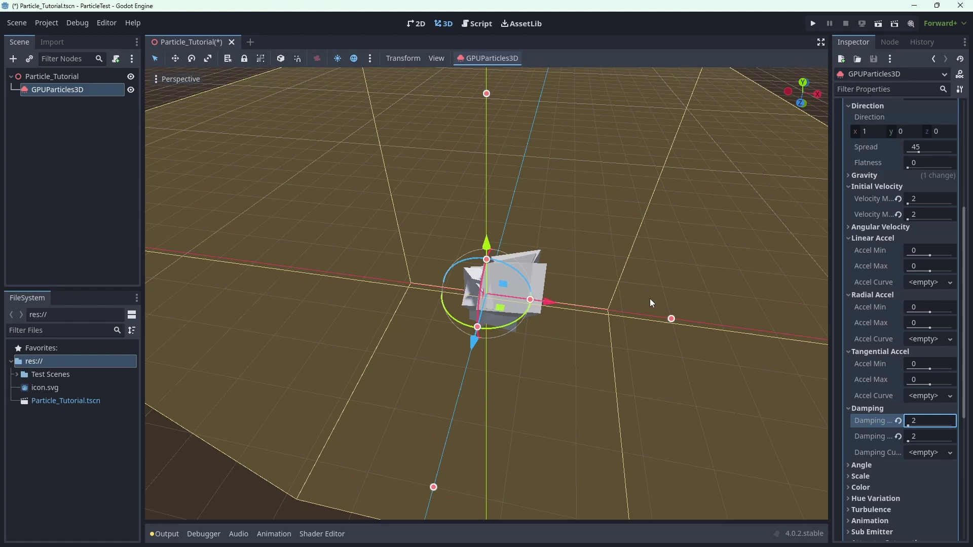
- Set Initial Velocity to 5 and raise Damping to 5
left_click(926, 199)
type("5")
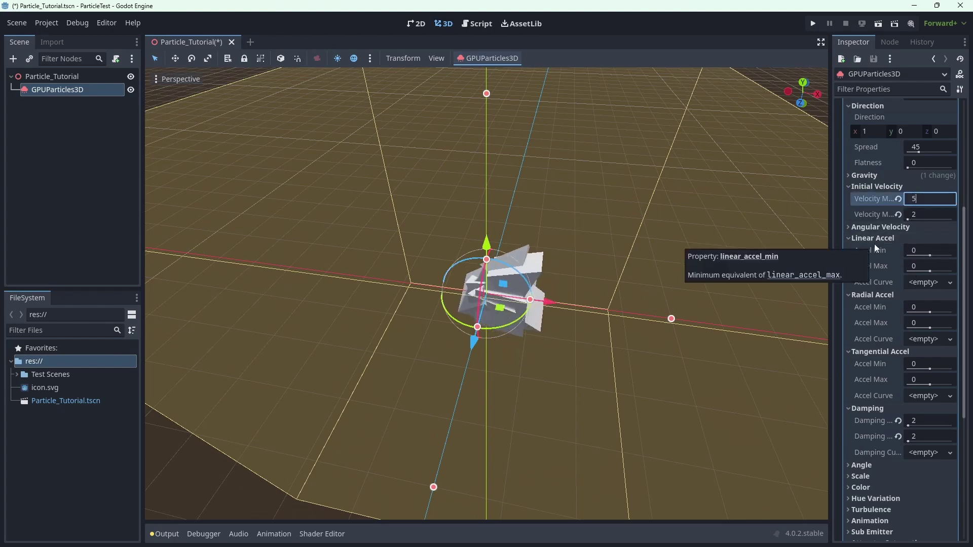
key("Return")
middle_click_drag(685, 361, 670, 276)
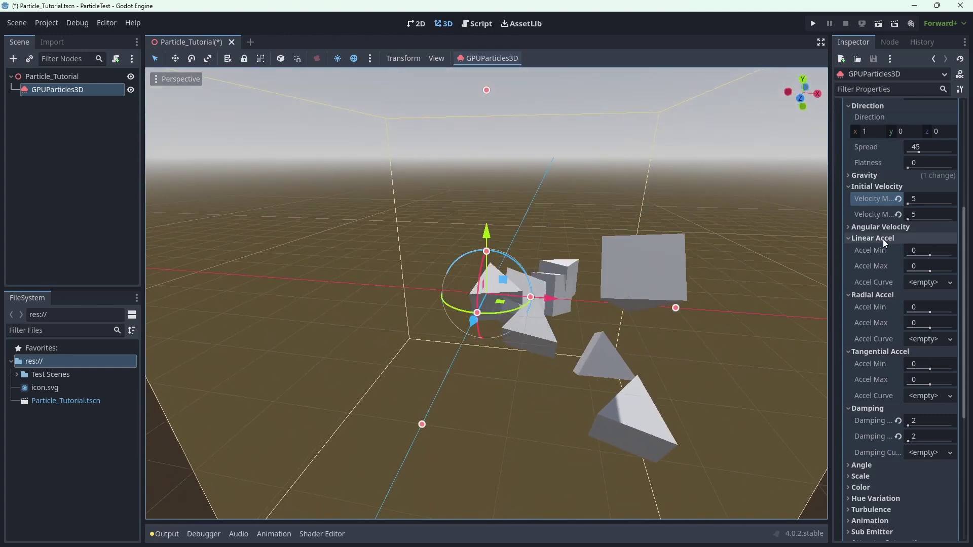
left_click(916, 420)
type("5")
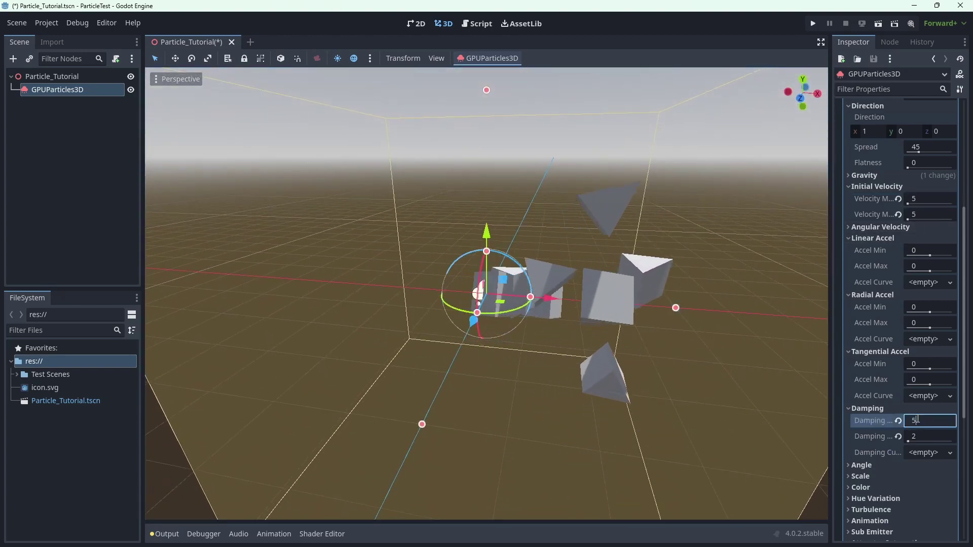
key("Return")
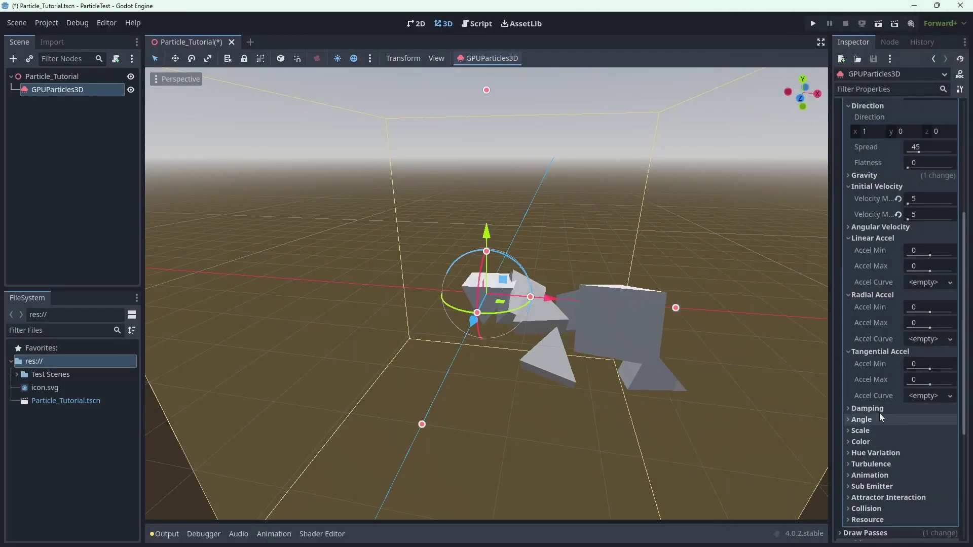
- Set the particle Angle range to Min 45 and Max 90 degrees
left_click(879, 415)
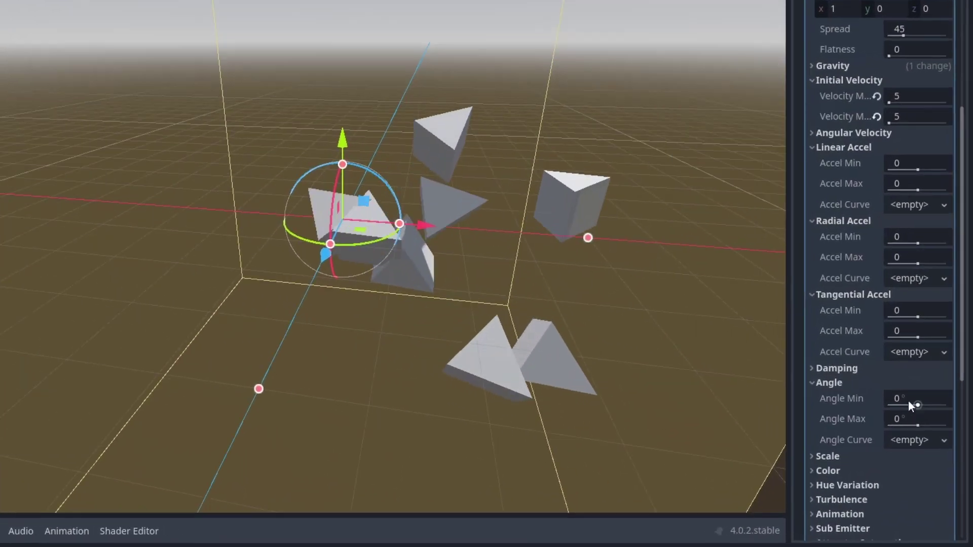
left_click(908, 400)
type("45")
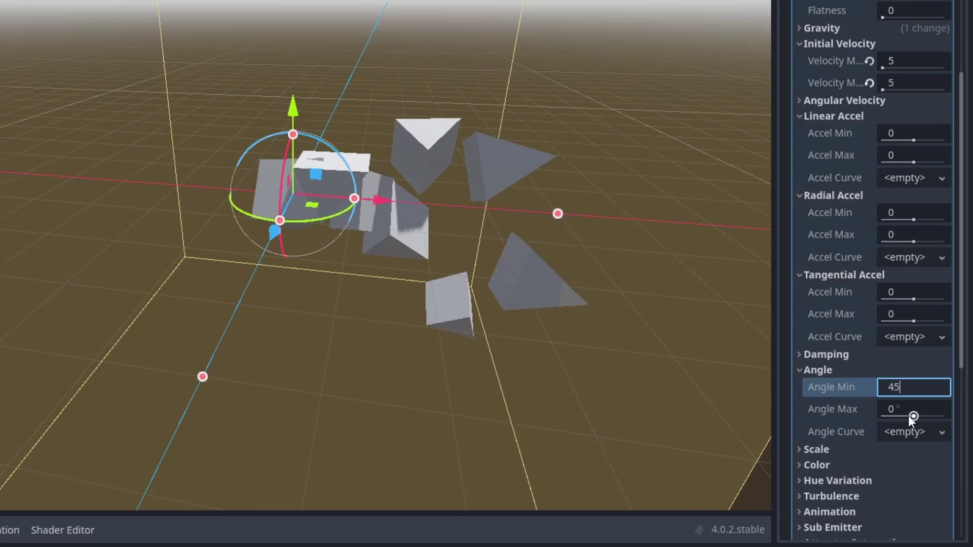
left_click(908, 415)
type("90")
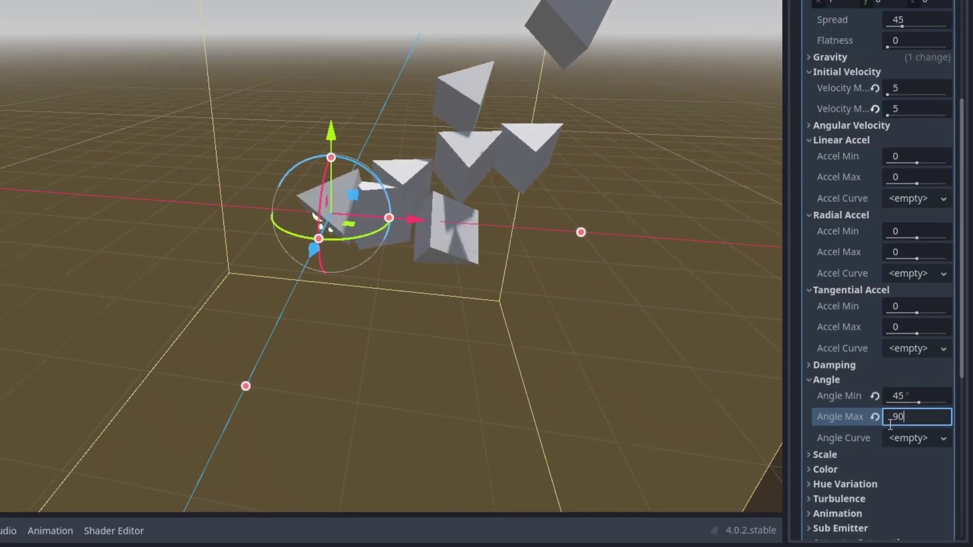
key("Return")
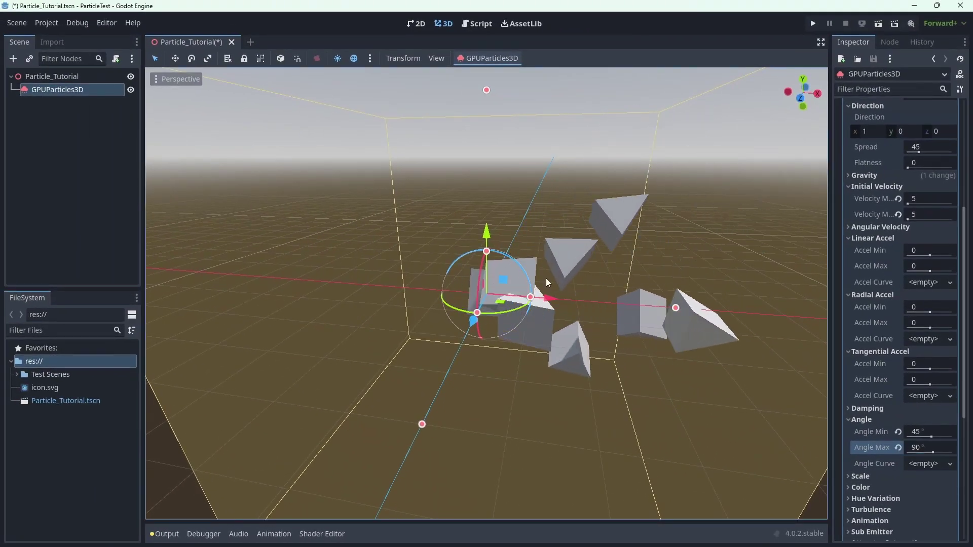
- Turn off Align Y, and toggle Rotate Y and Disable Z on then off
scroll(907, 254, "up", 5)
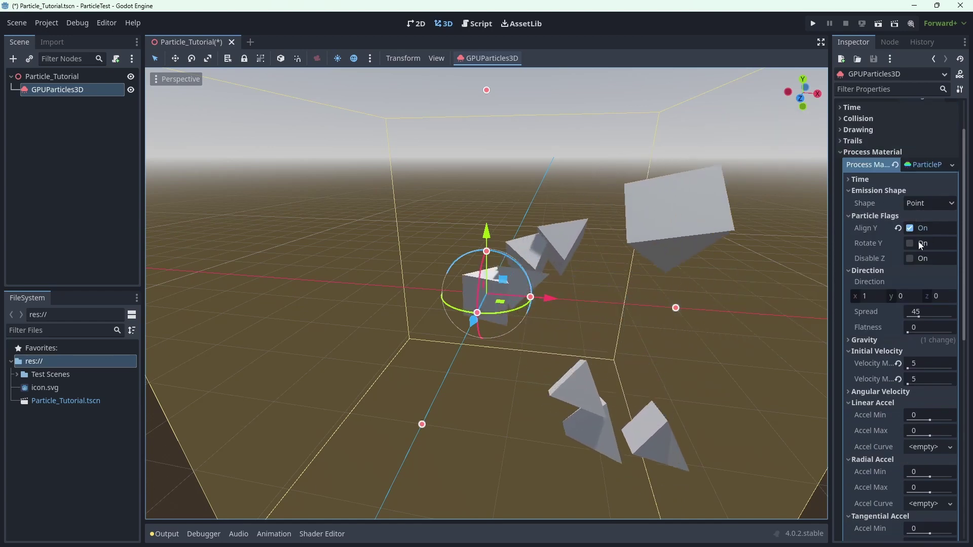
left_click(909, 229)
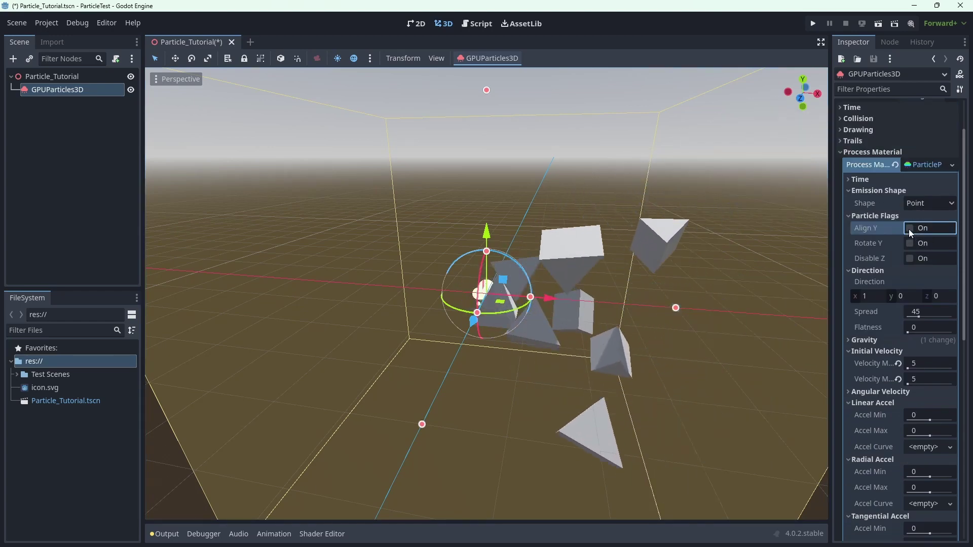
left_click(909, 243)
middle_click_drag(727, 265, 714, 352)
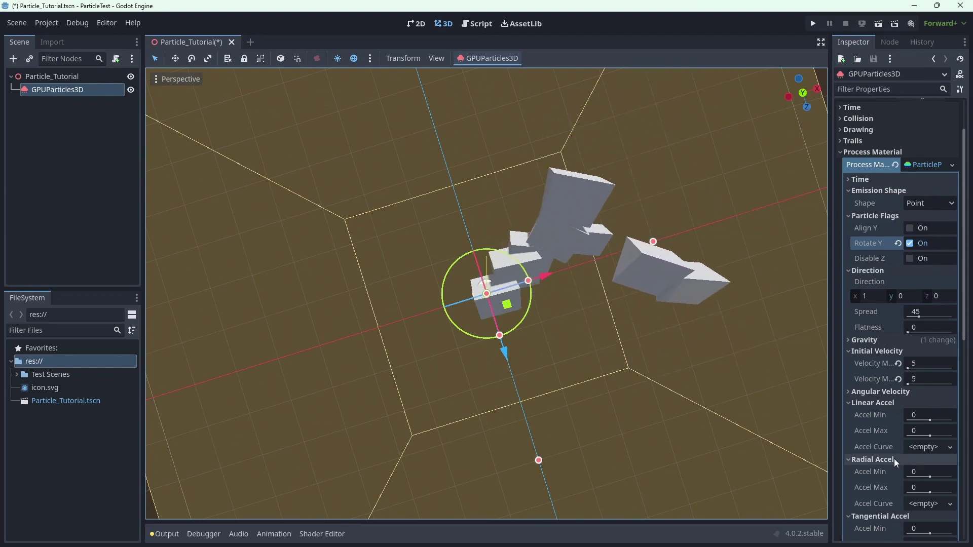
scroll(894, 458, "down", 3)
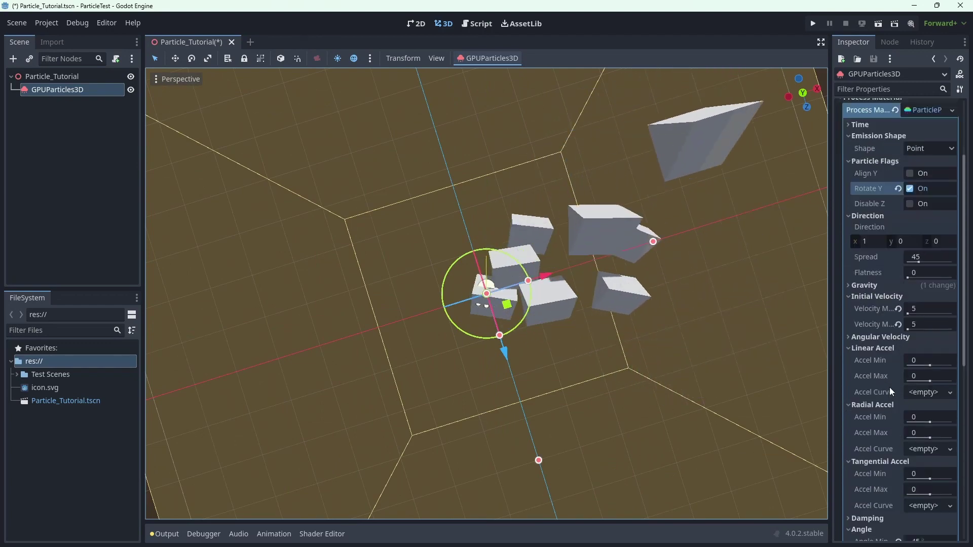
left_click(909, 191)
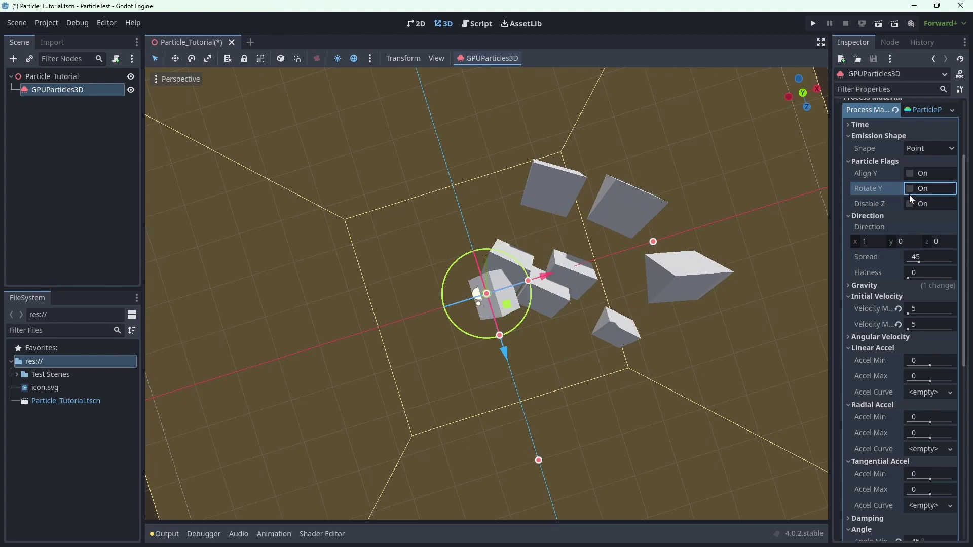
left_click(910, 204)
middle_click_drag(737, 239, 668, 147)
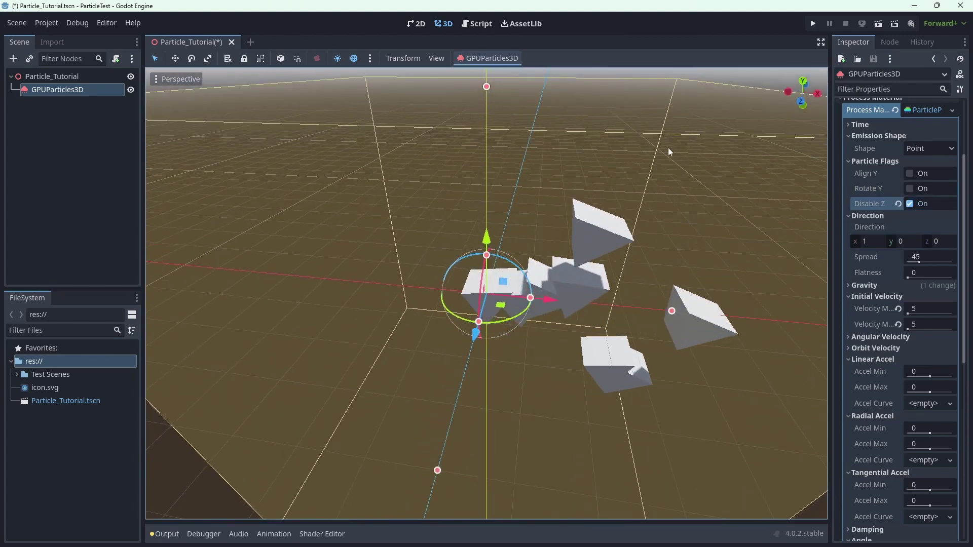
middle_click_drag(575, 199, 576, 137)
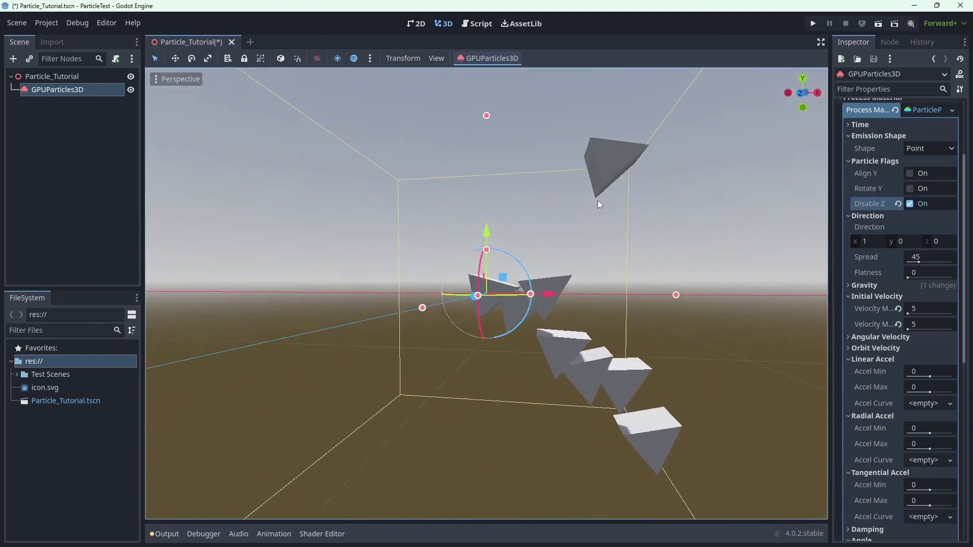
middle_click_drag(598, 203, 597, 223)
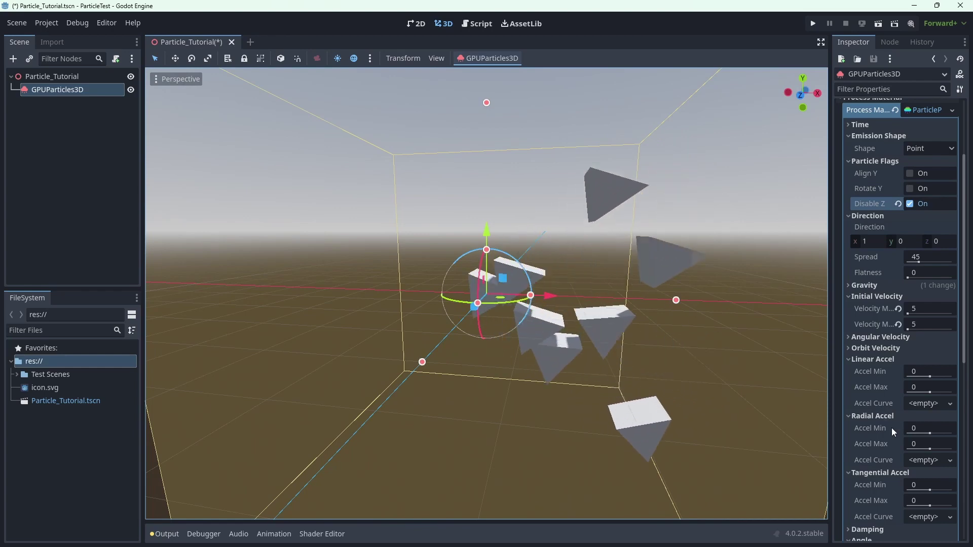
left_click(910, 203)
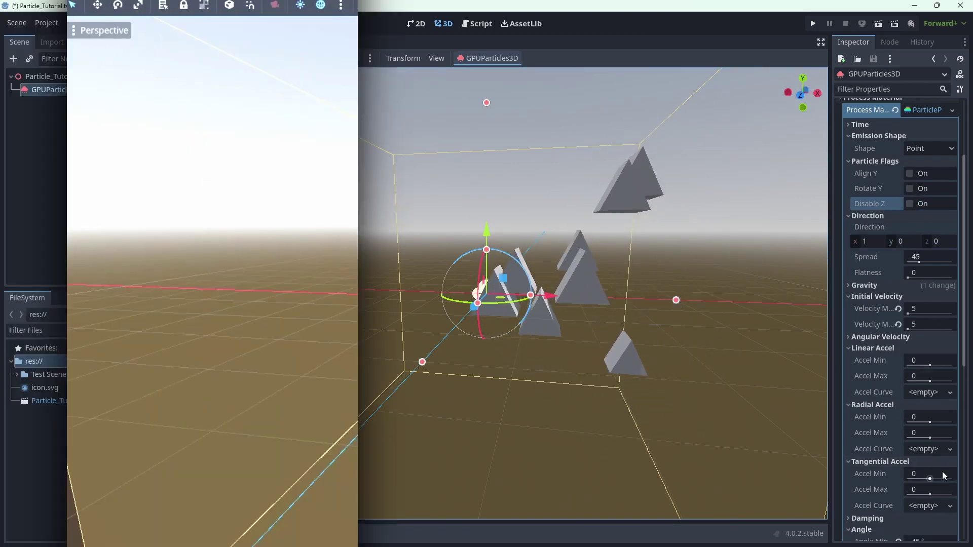
- Try a Scale Max of 2, then revert it to 1
scroll(912, 430, "down", 5)
left_click(861, 385)
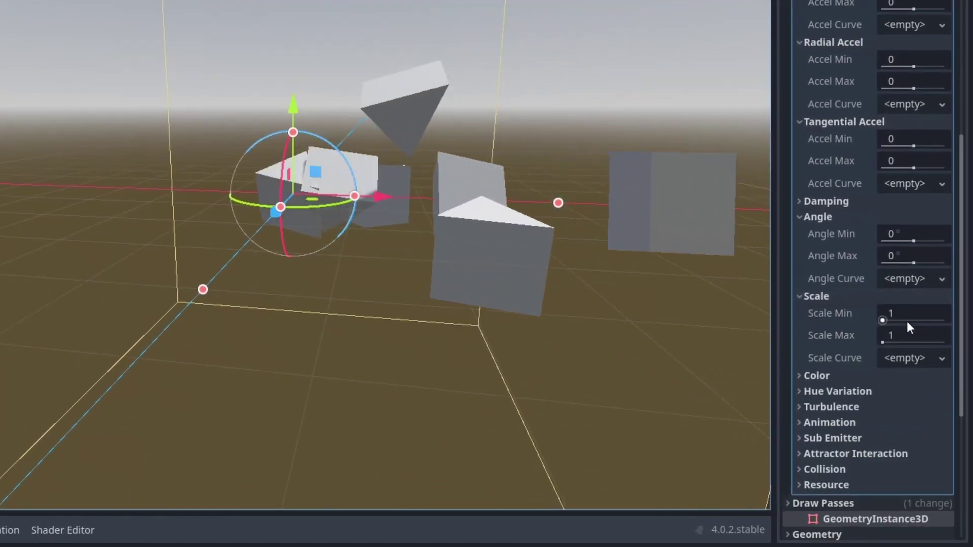
left_click(899, 343)
type("2")
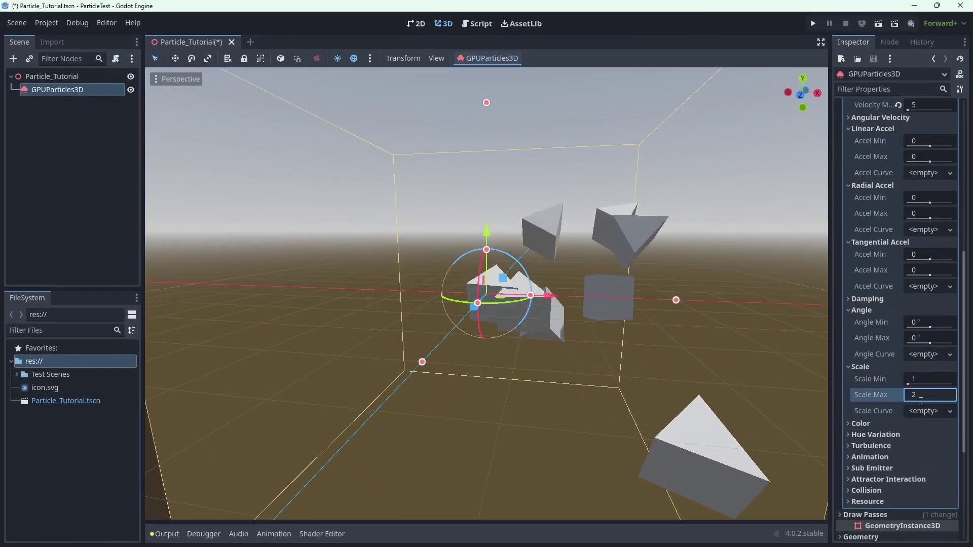
key("Return")
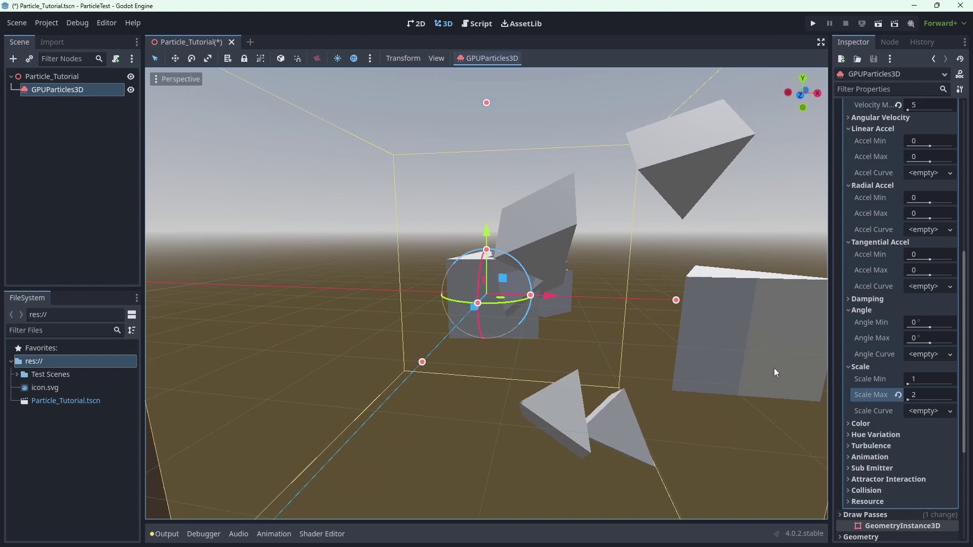
left_click(898, 395)
- Add a new CurveTexture as the Scale Curve and set its Max Value to 1.5
left_click(928, 411)
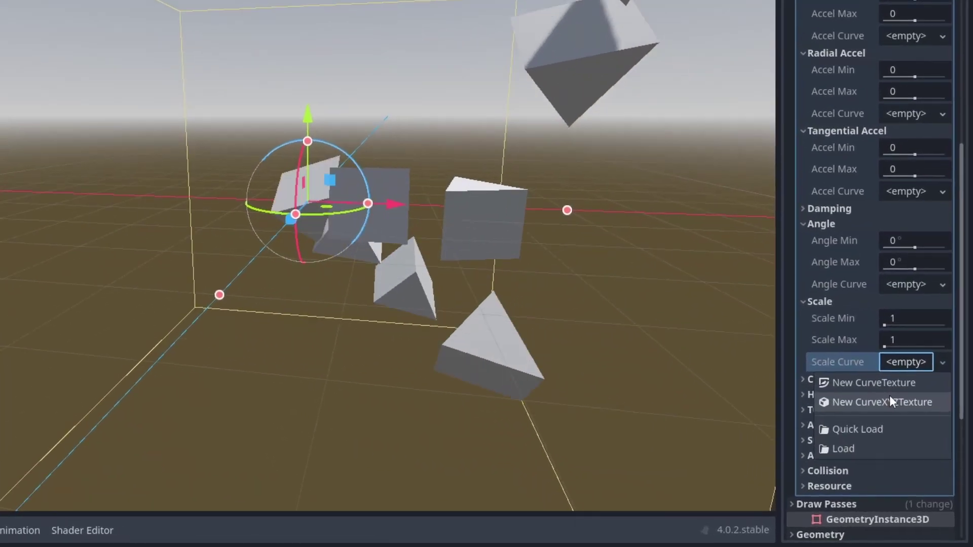
left_click(884, 384)
left_click(906, 363)
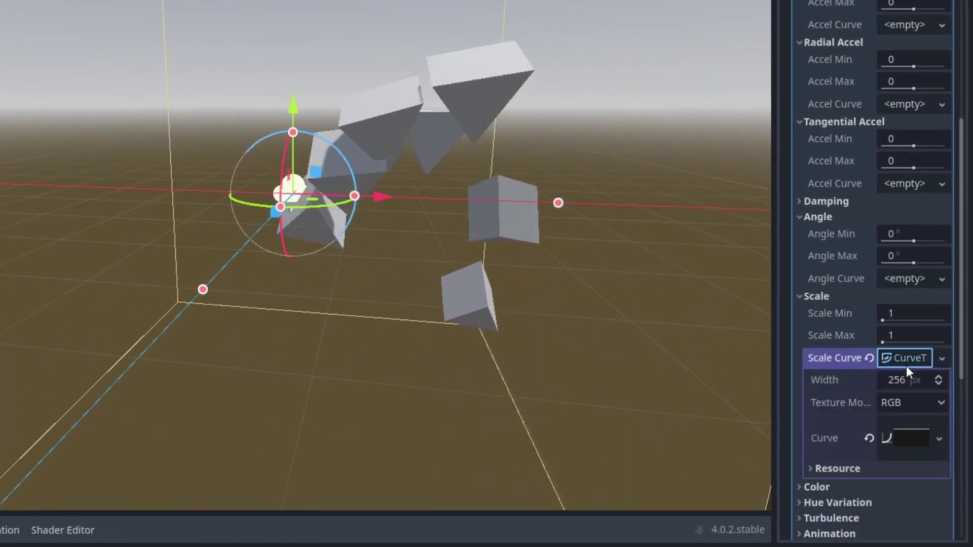
left_click(907, 435)
scroll(892, 436, "down", 5)
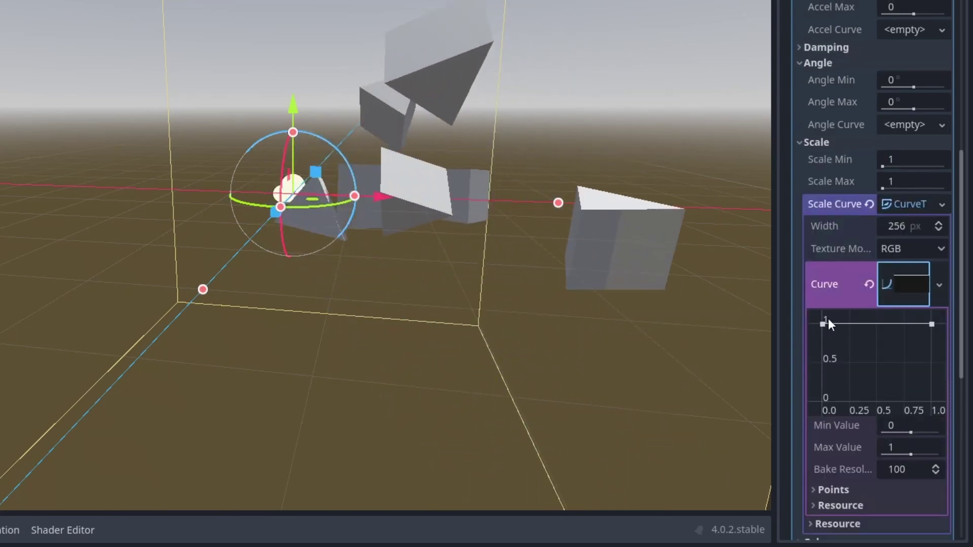
left_click(909, 451)
type("1.5")
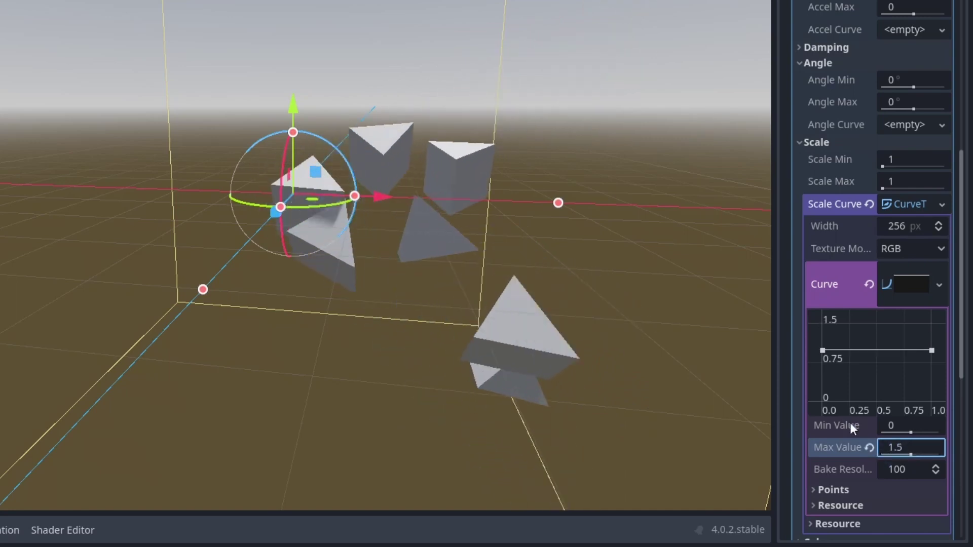
- Add a raised curve point near 0.25 and lower the right endpoint to about 0.45
right_click(853, 349)
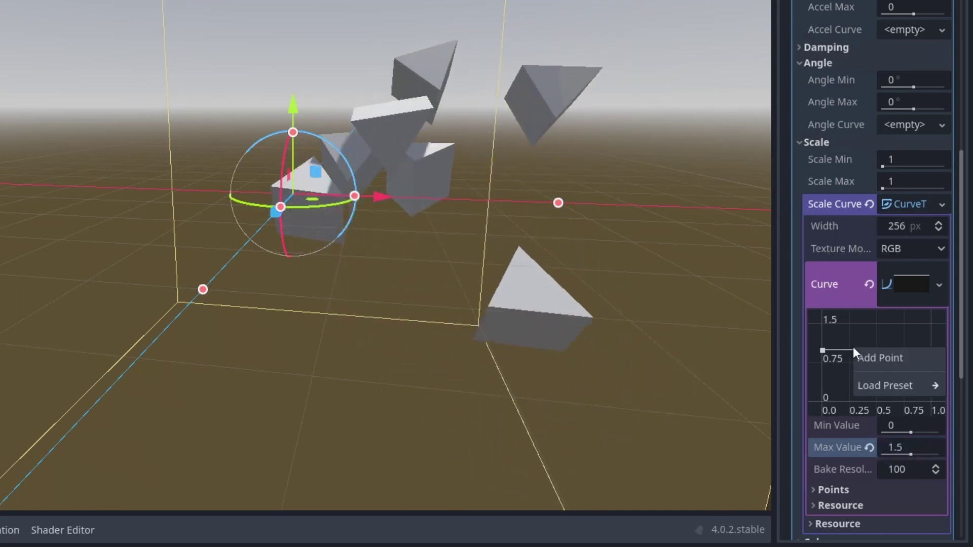
left_click(865, 357)
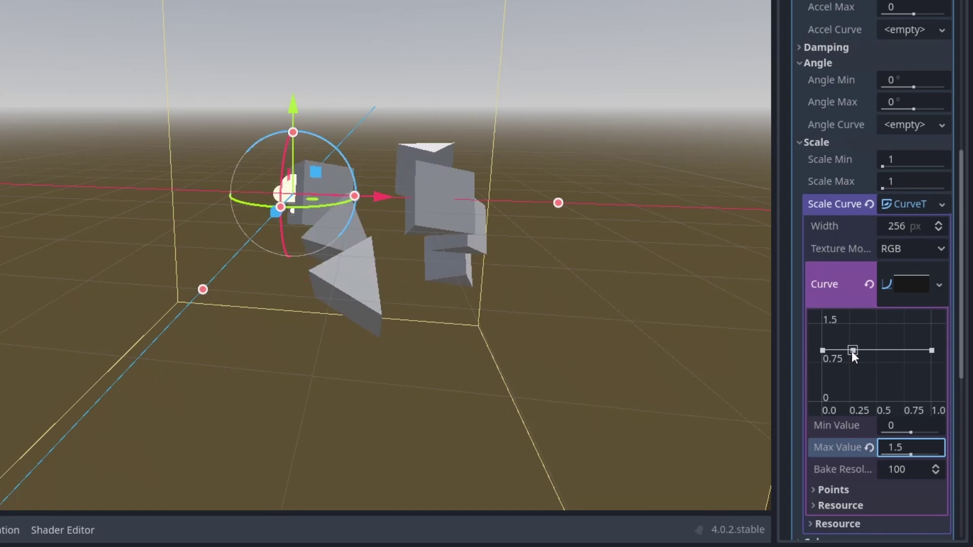
left_click_drag(852, 350, 856, 336)
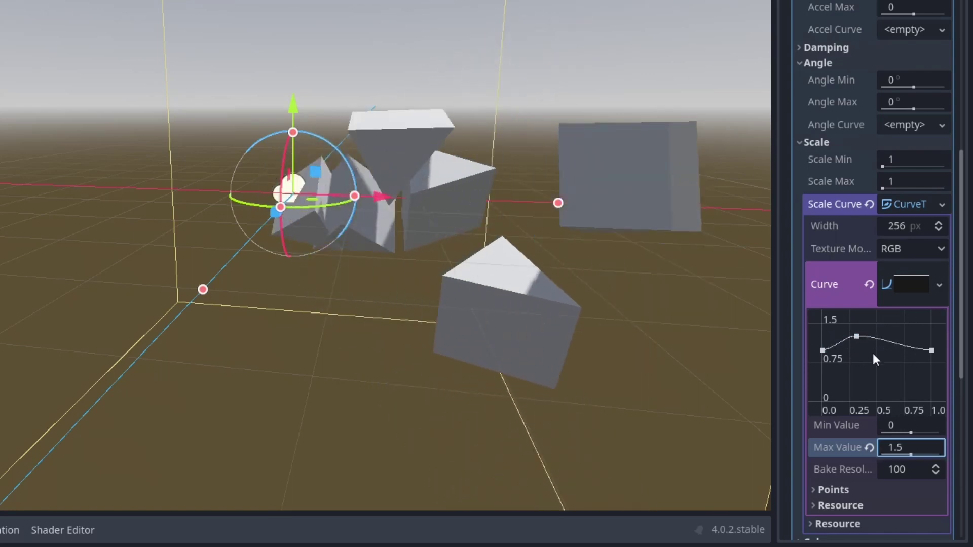
left_click_drag(931, 349, 933, 382)
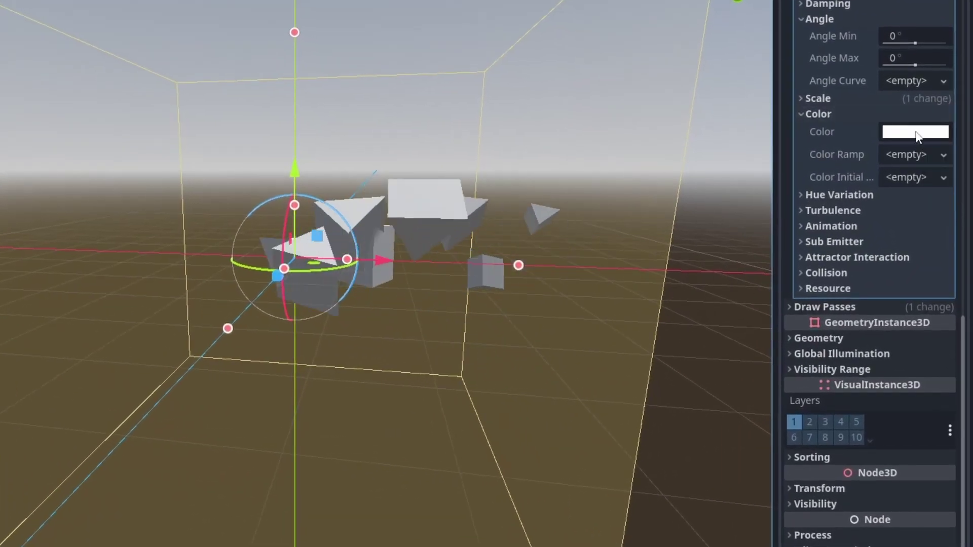
- Change the particle Color to teal 00a0a0 (R 0, G 160, B 160)
left_click(933, 201)
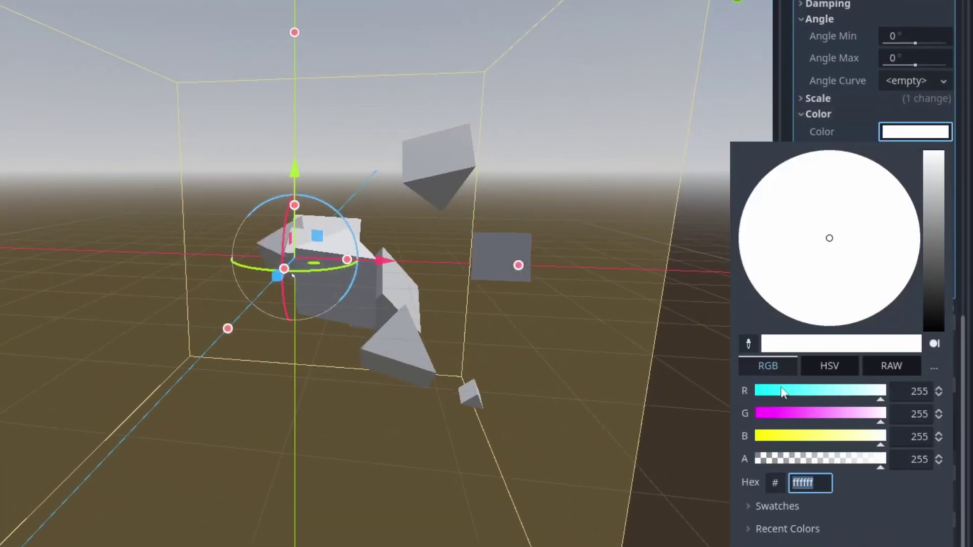
left_click_drag(808, 393, 713, 400)
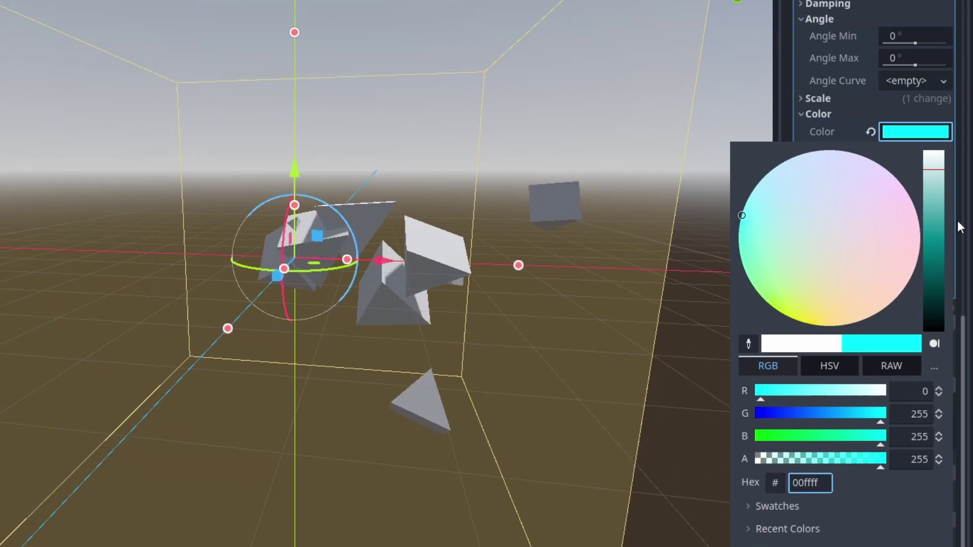
left_click_drag(931, 258, 938, 219)
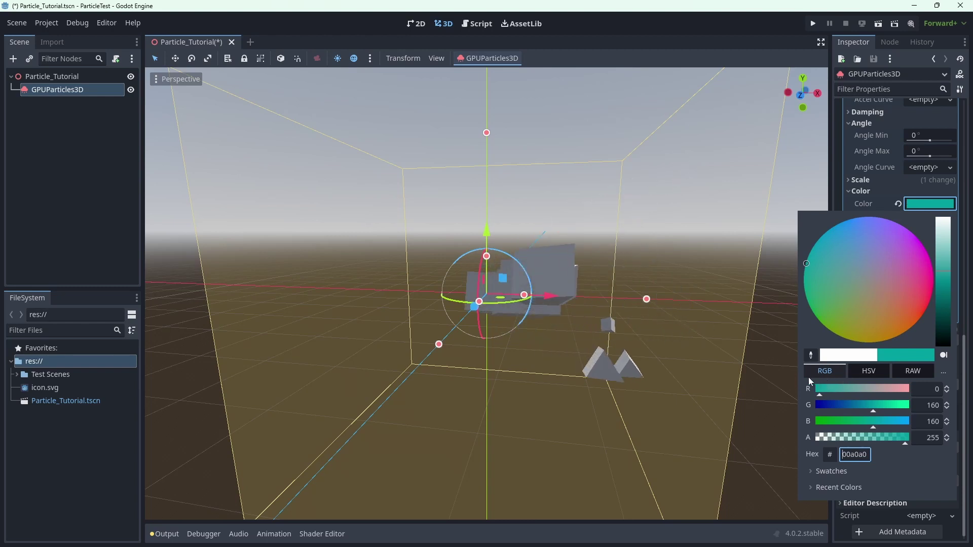
left_click(915, 472)
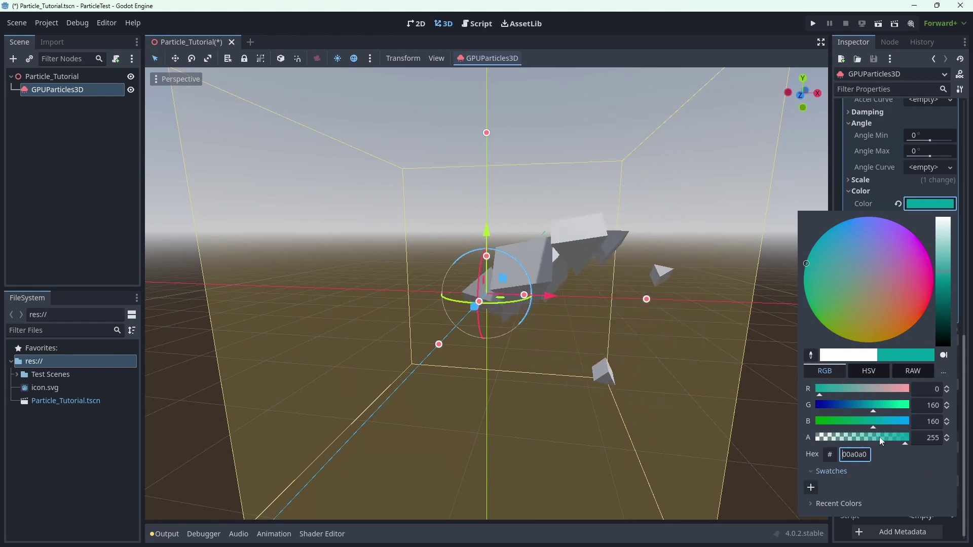
left_click(744, 421)
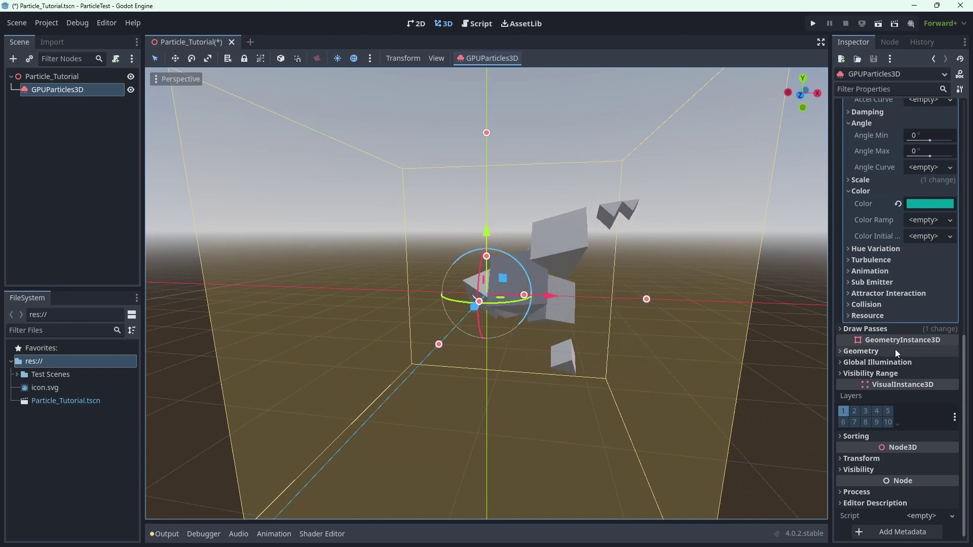
- Give the Pass 1 mesh a new StandardMaterial3D with Vertex Color Use as Albedo enabled
left_click(895, 329)
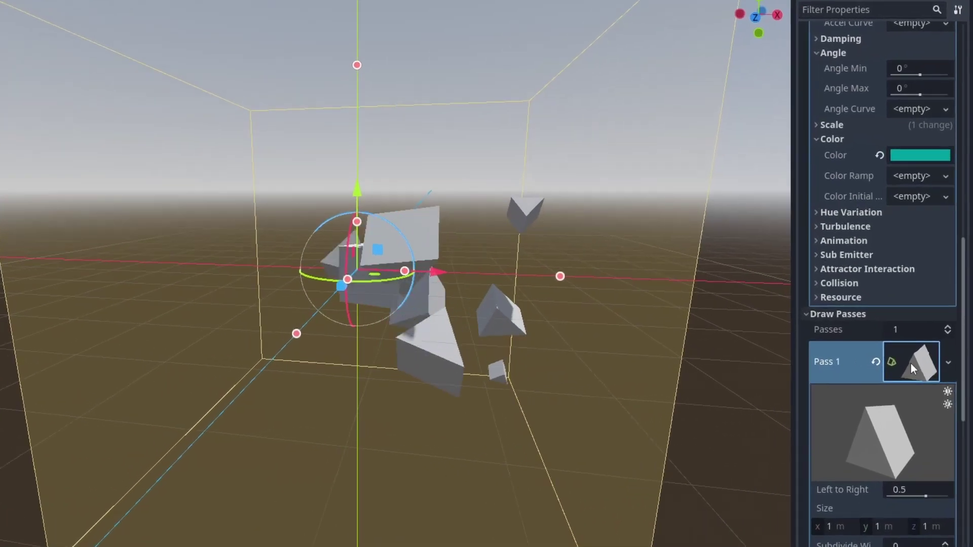
scroll(910, 363, "down", 5)
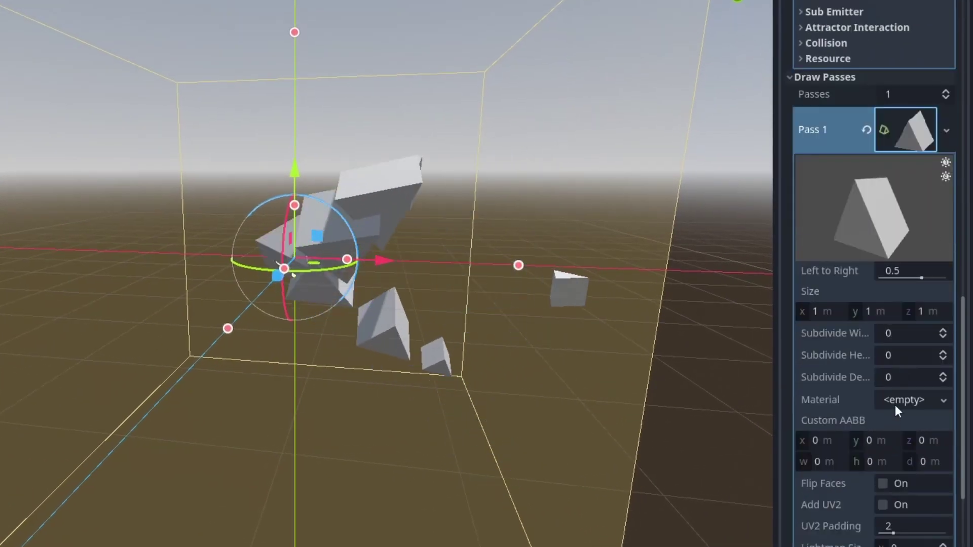
left_click(898, 400)
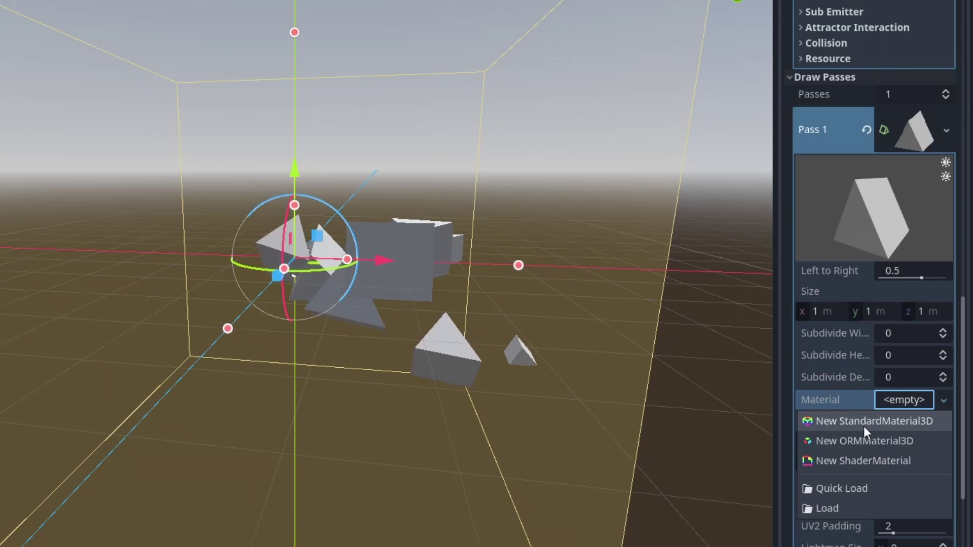
left_click(863, 423)
left_click(904, 409)
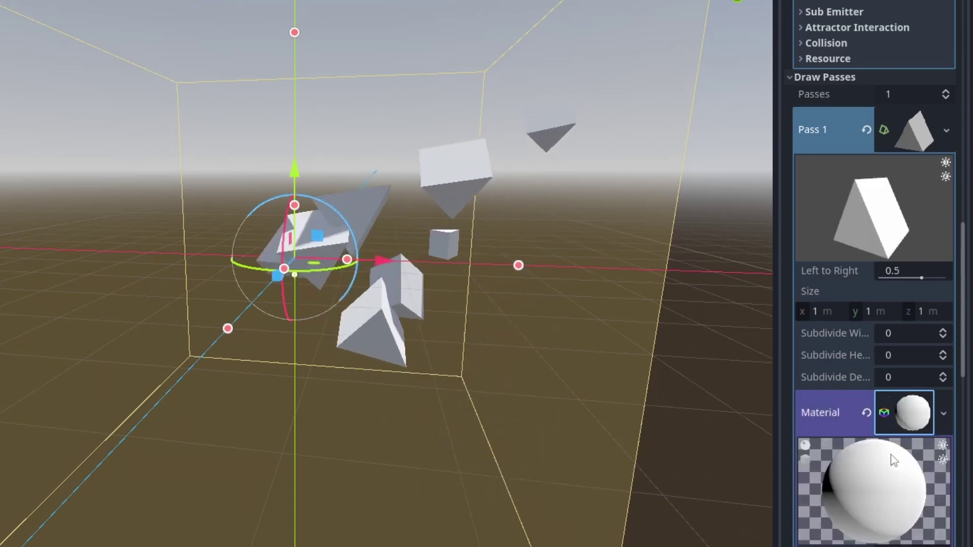
scroll(889, 454, "down", 6)
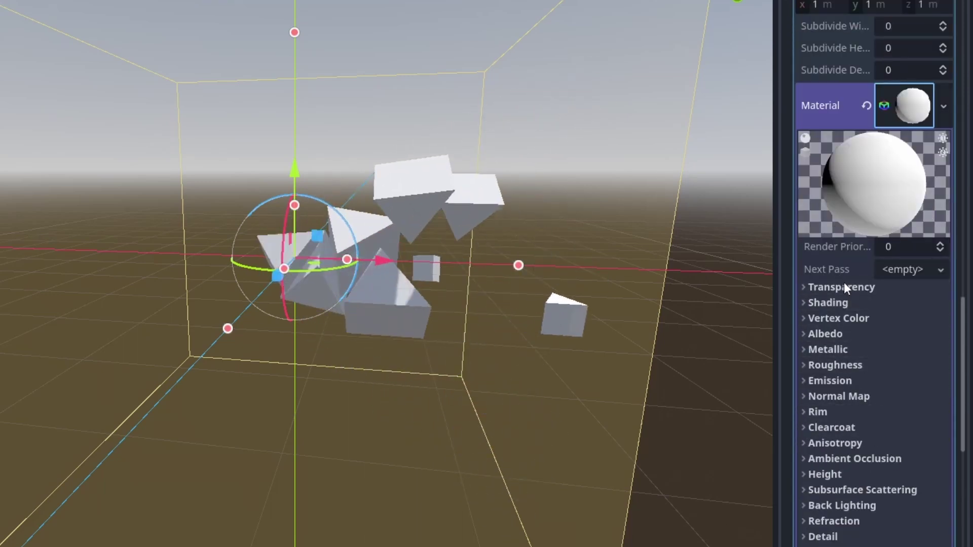
left_click(814, 319)
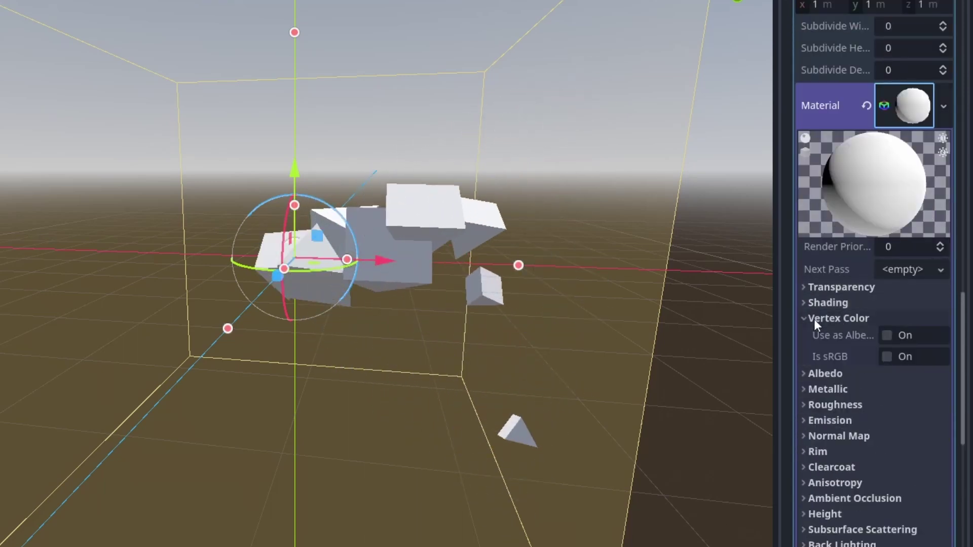
left_click(892, 333)
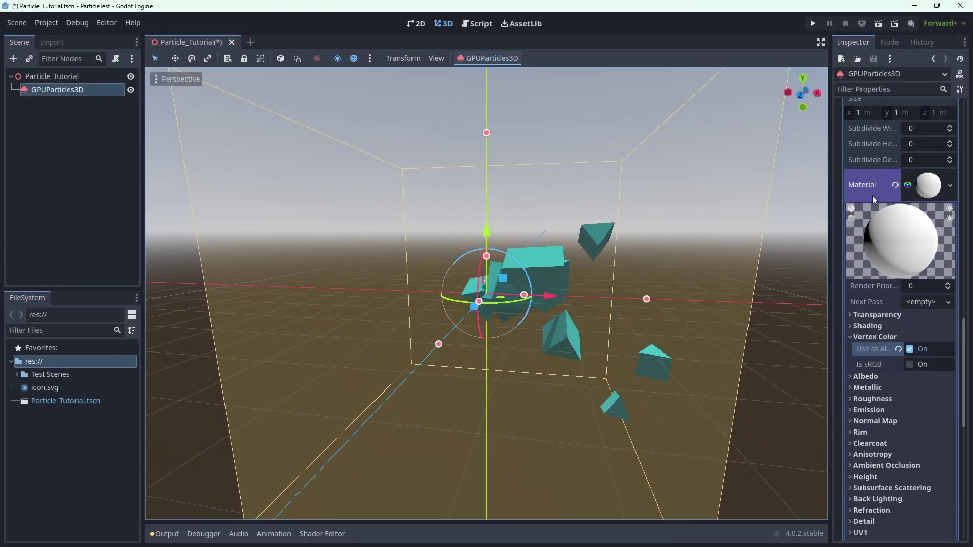
left_click(872, 195)
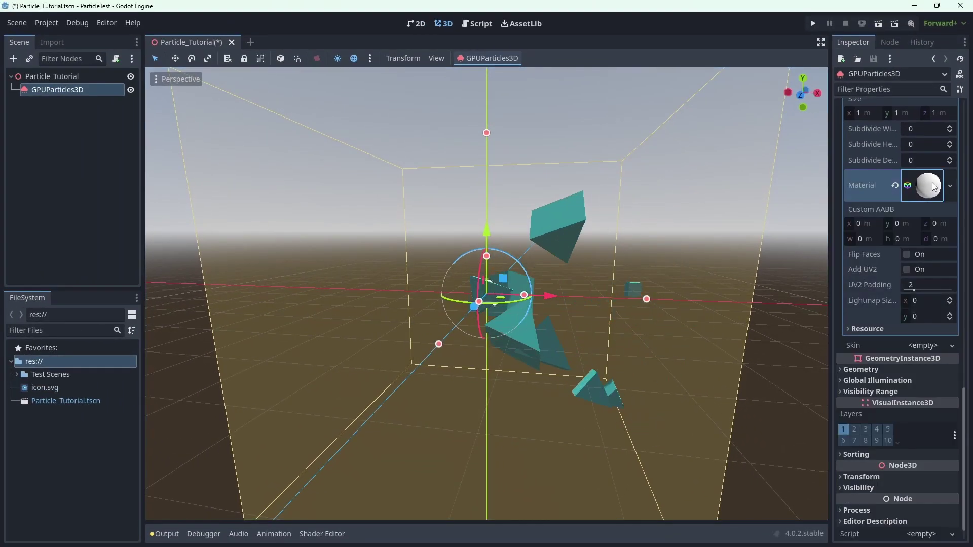
scroll(931, 185, "up", 5)
scroll(933, 196, "up", 5)
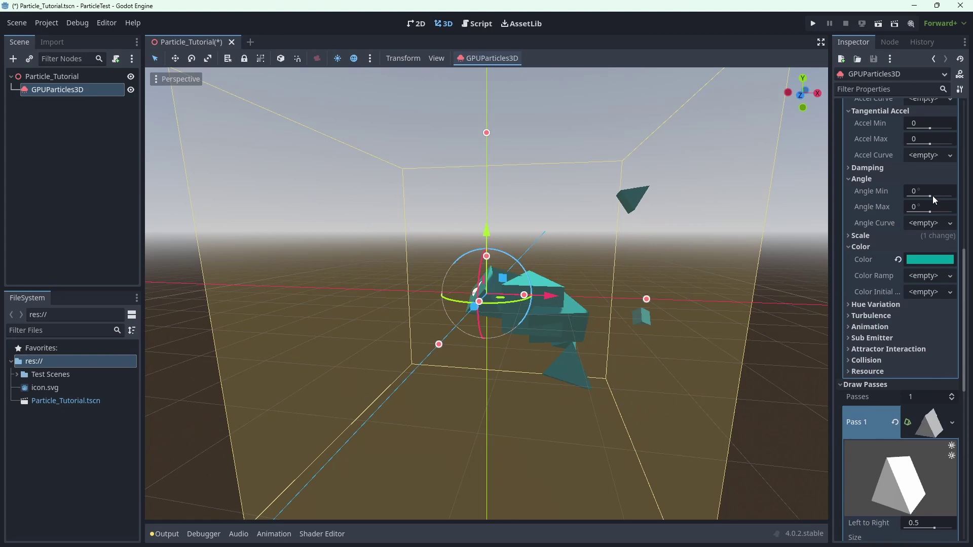
- Change the particle Color to bright mint green 00f4a0
left_click(935, 261)
left_click(913, 194)
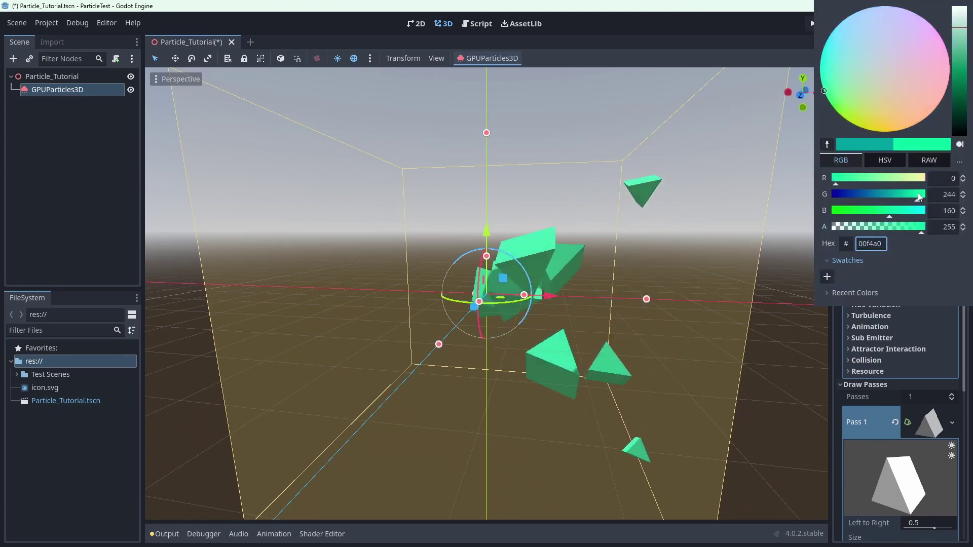
left_click(804, 315)
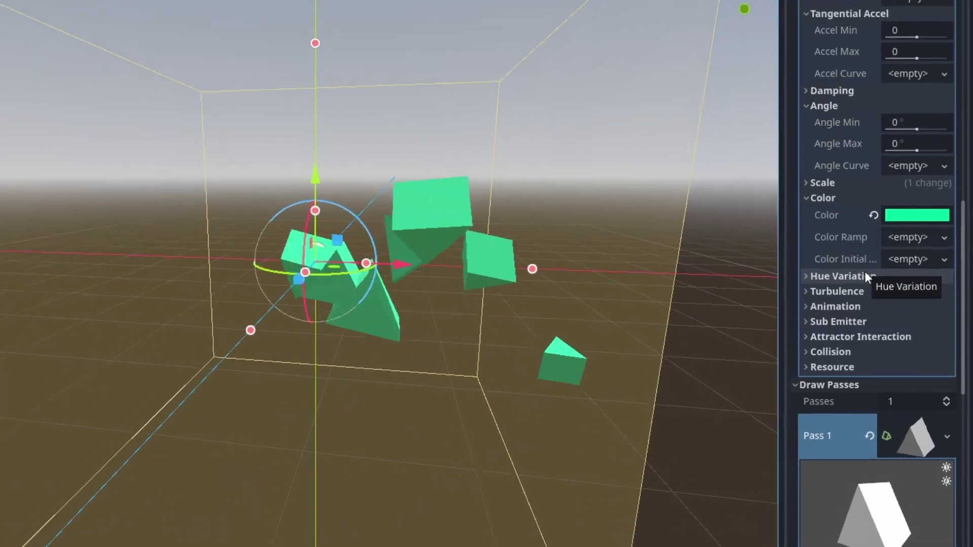
- Set Hue Variation Min to -0.41 and Max to 0.25
left_click(890, 305)
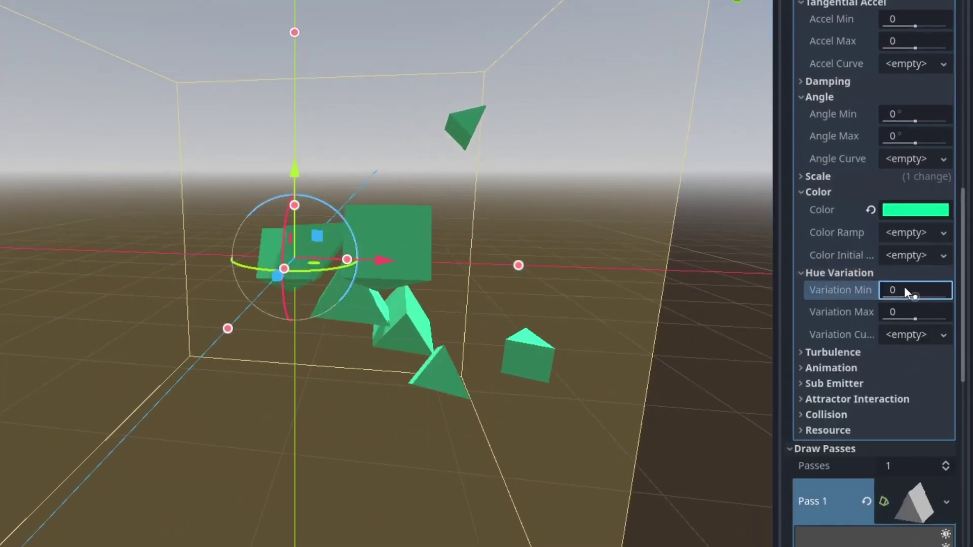
left_click_drag(904, 287, 887, 287)
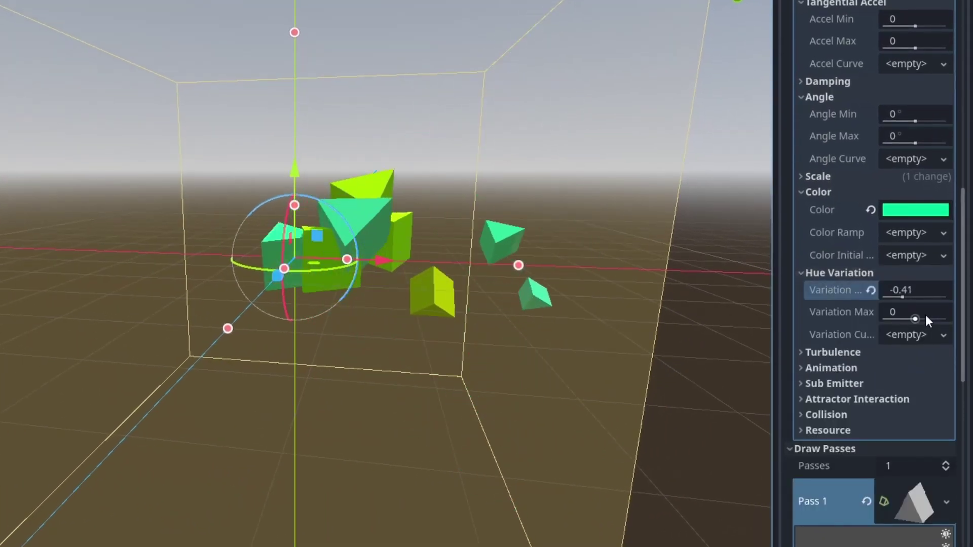
mouse_move(925, 315)
left_mouse_down()
mouse_move(935, 315)
mouse_move(926, 319)
left_mouse_up()
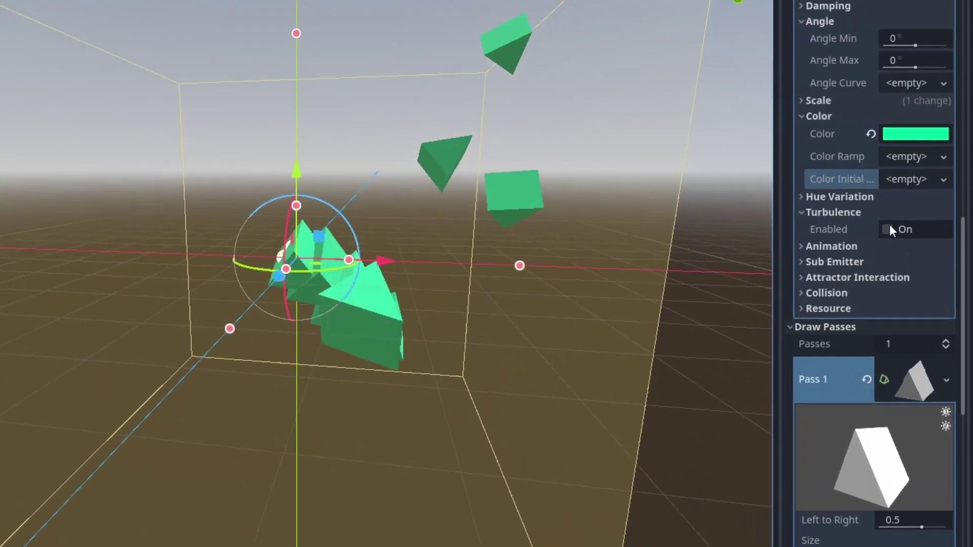
- Enable Turbulence on the particles, keeping Noise Strength at 0
left_click(905, 264)
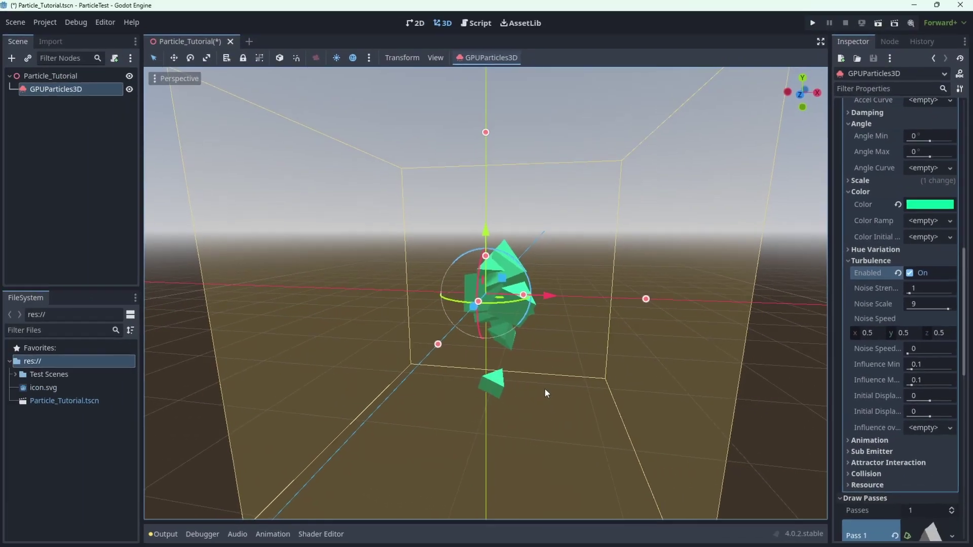
scroll(545, 388, "down", 5)
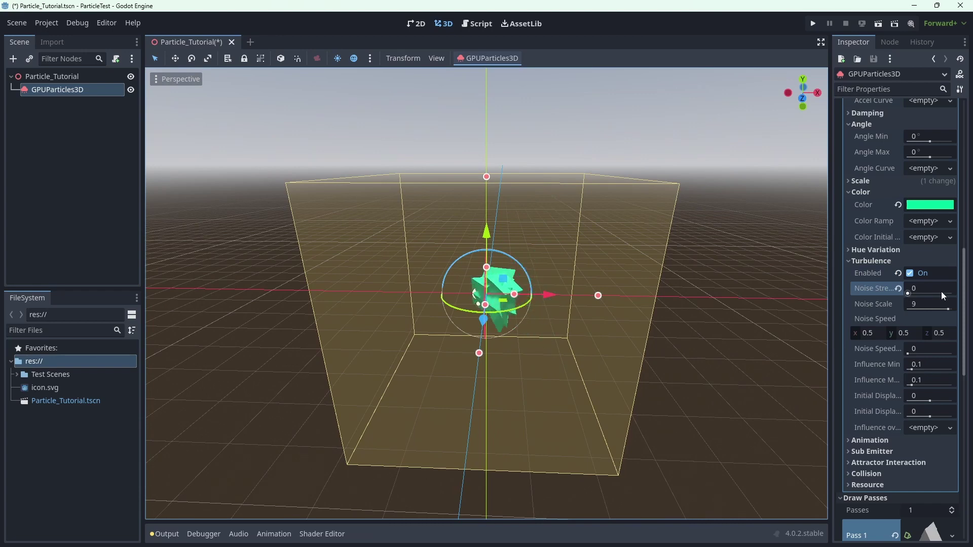
scroll(866, 312, "down", 5)
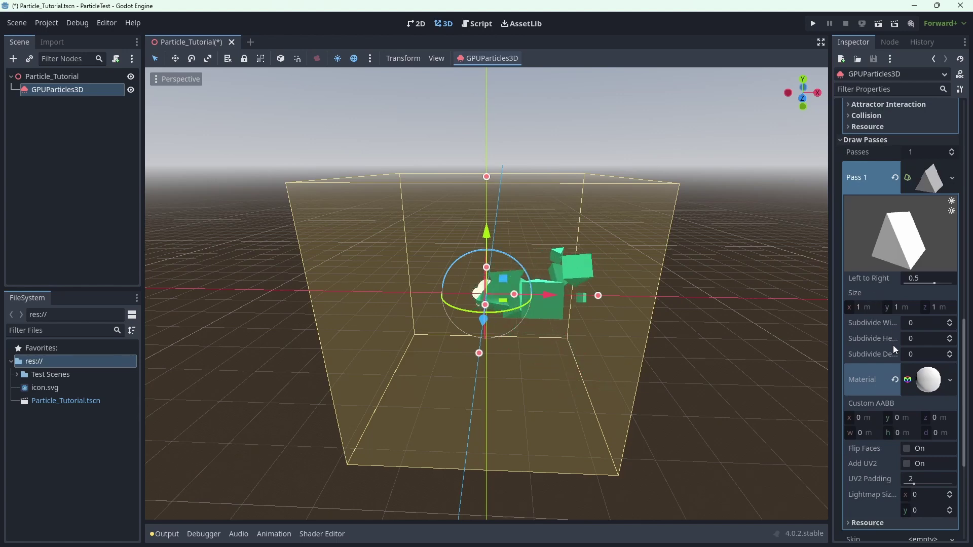
- Add a second draw pass and give Pass 2 a new QuadMesh
left_click(910, 177)
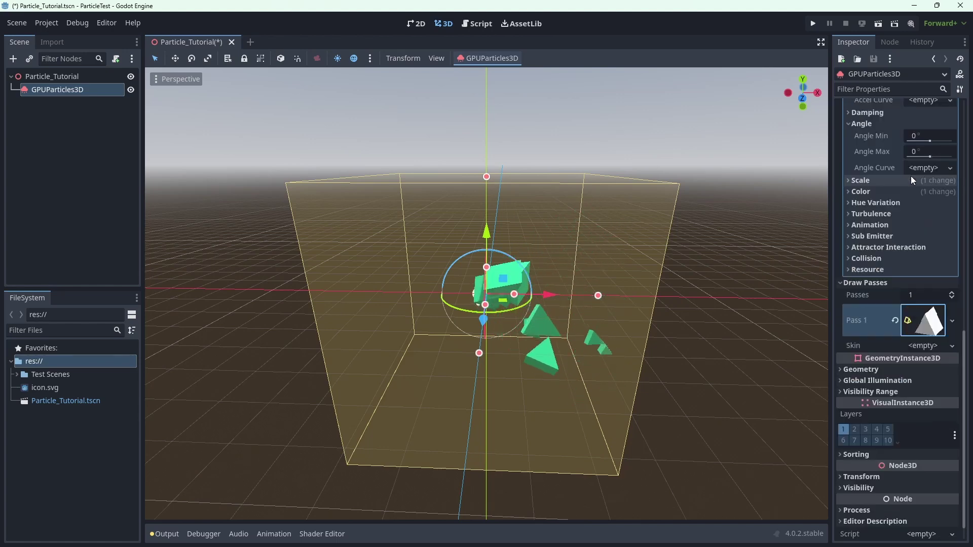
left_click(951, 293)
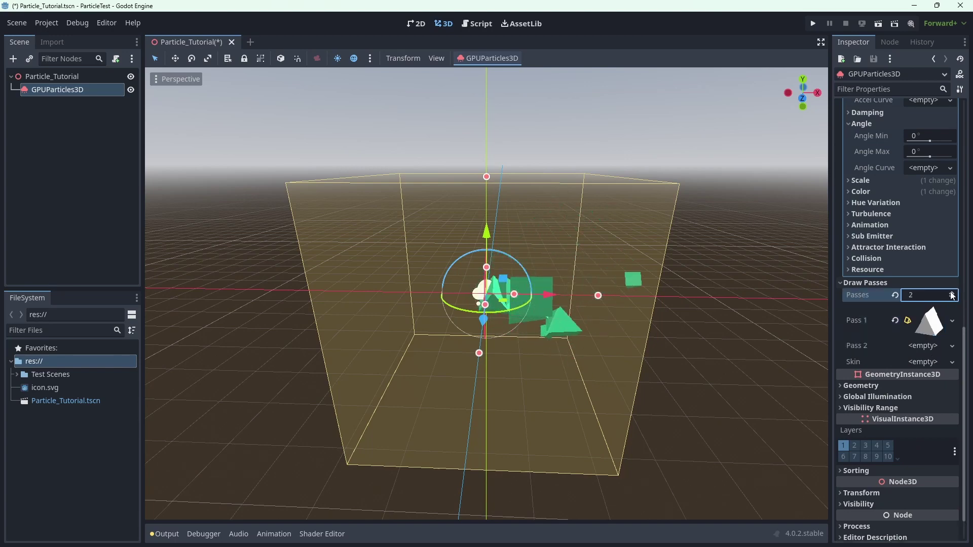
left_click(938, 345)
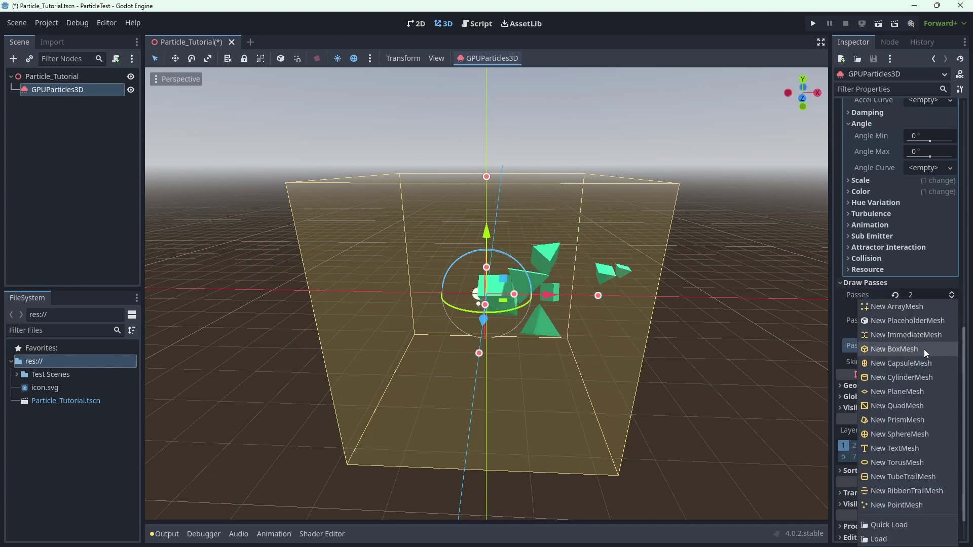
left_click(914, 406)
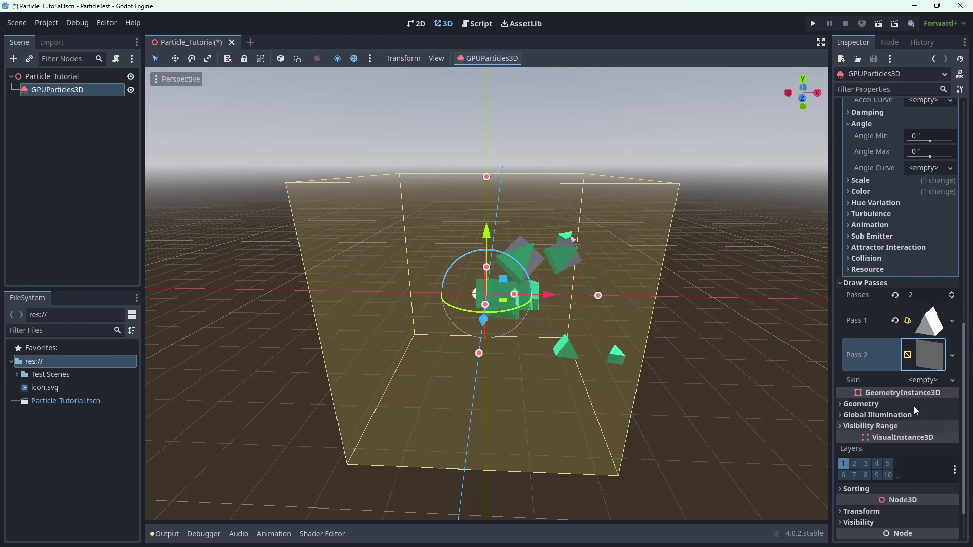
left_click(920, 359)
- Give the QuadMesh a new StandardMaterial3D with Billboard Mode set to Particle Billboard
scroll(915, 408, "down", 4)
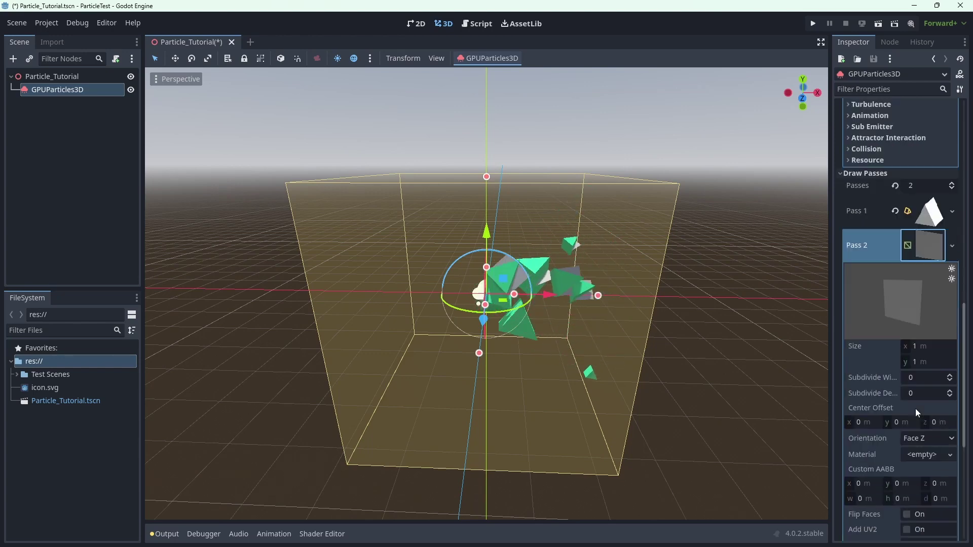
left_click(925, 454)
left_click(917, 470)
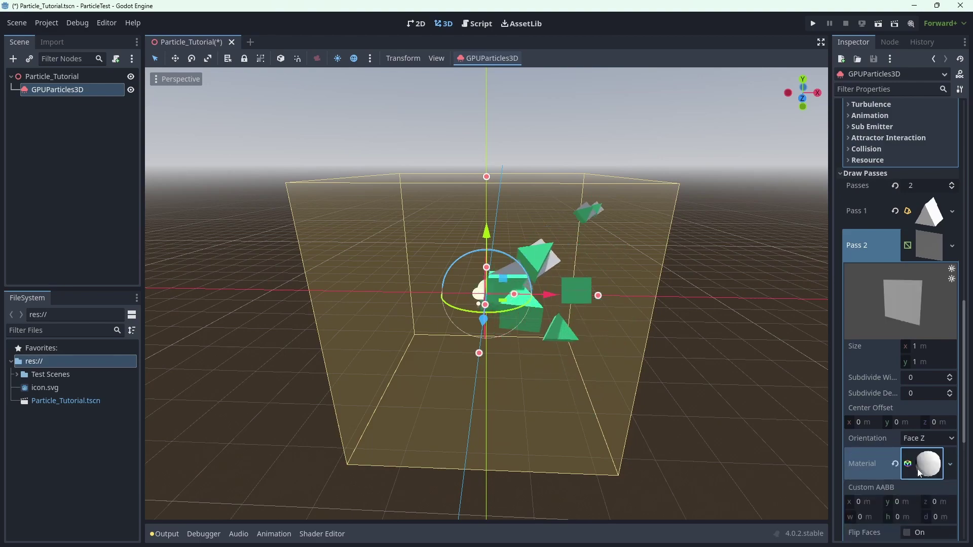
scroll(910, 452, "down", 6)
left_click(917, 290)
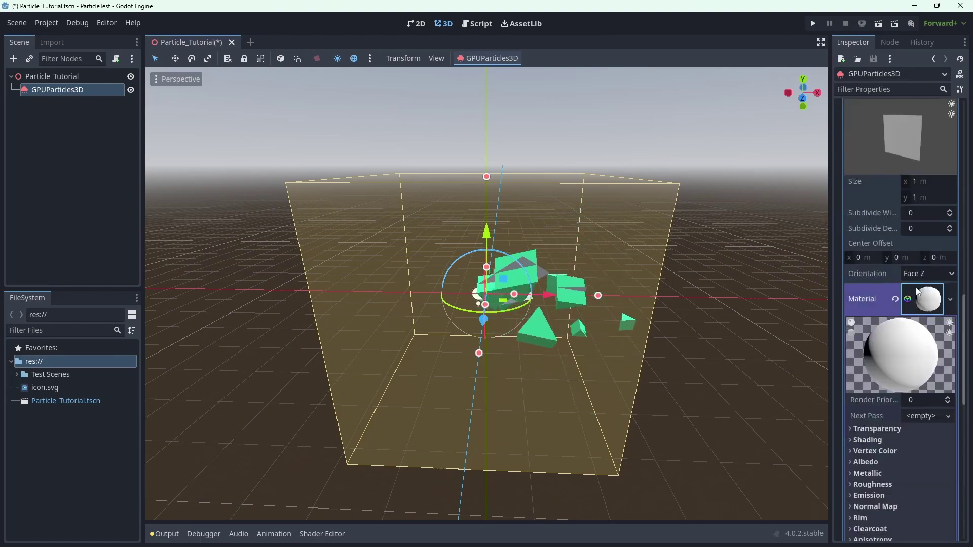
scroll(943, 400, "down", 8)
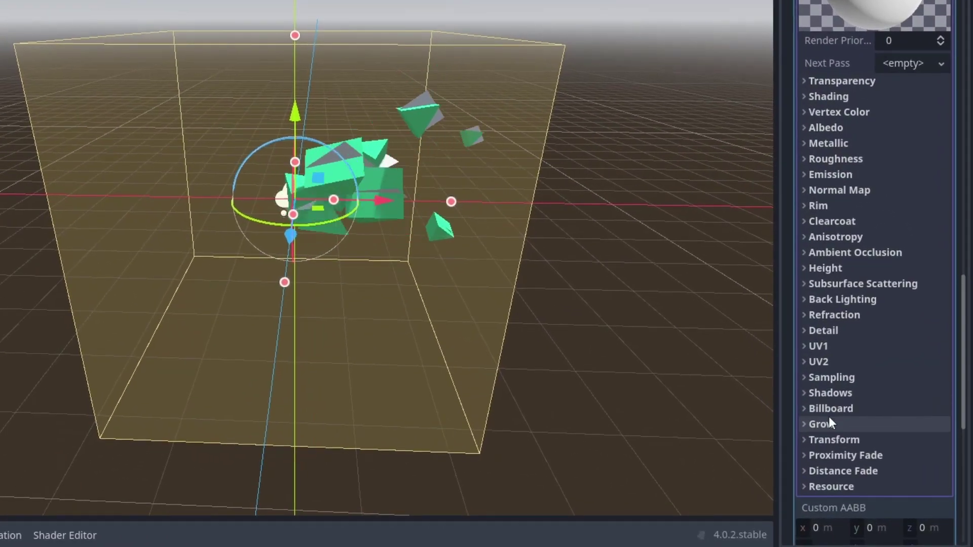
left_click(830, 414)
left_click(885, 426)
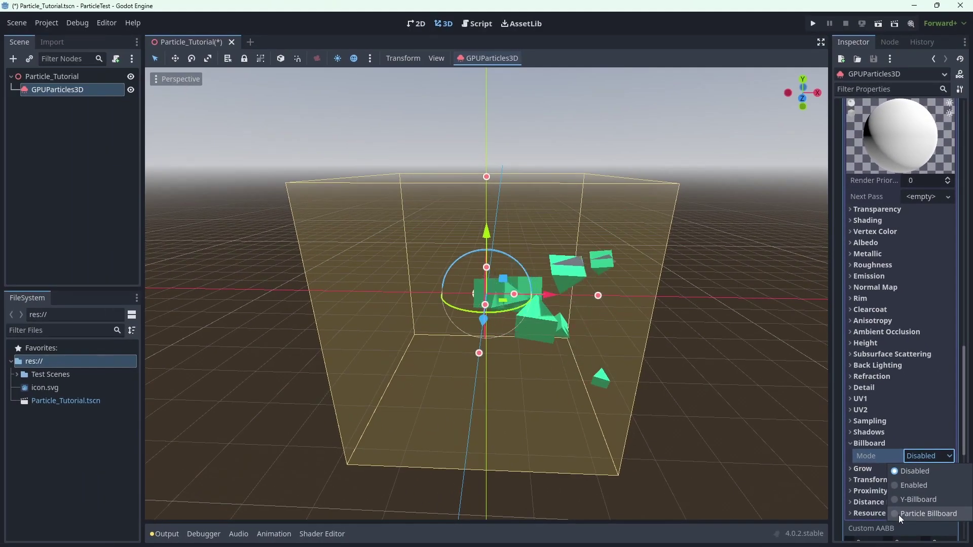
left_click(872, 507)
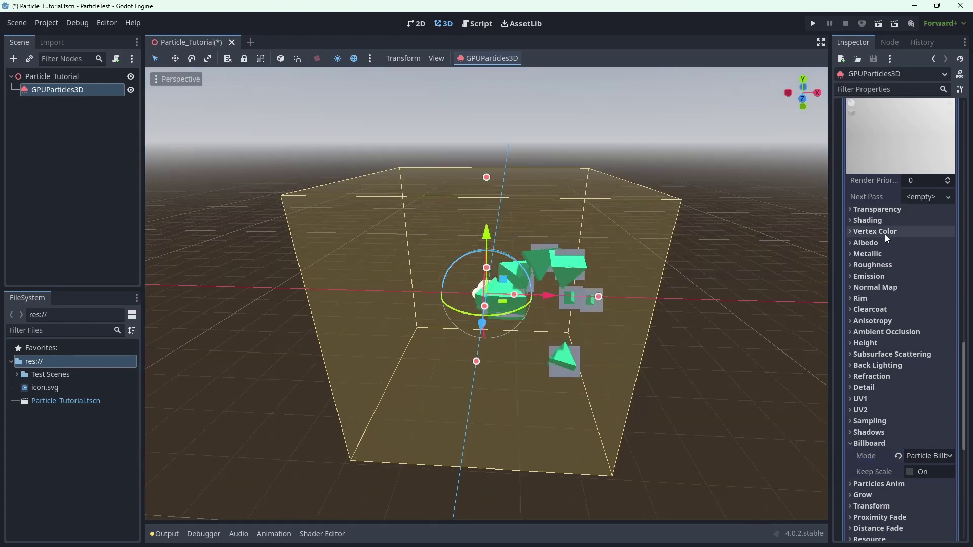
- Set the process material's Angle Min to 45 so Min and Max are both 45°
scroll(885, 234, "up", 5)
scroll(884, 234, "up", 10)
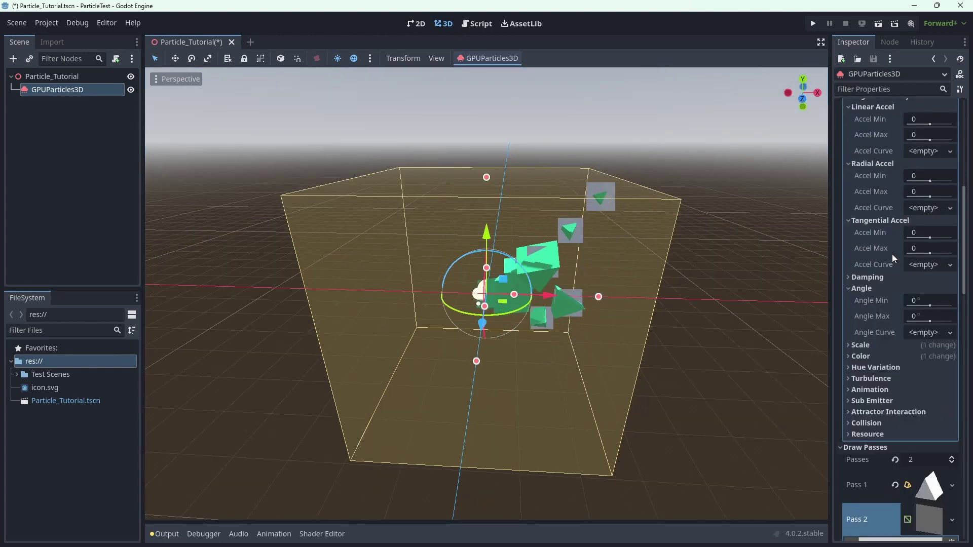
left_click_drag(917, 299, 927, 300)
left_click(915, 301)
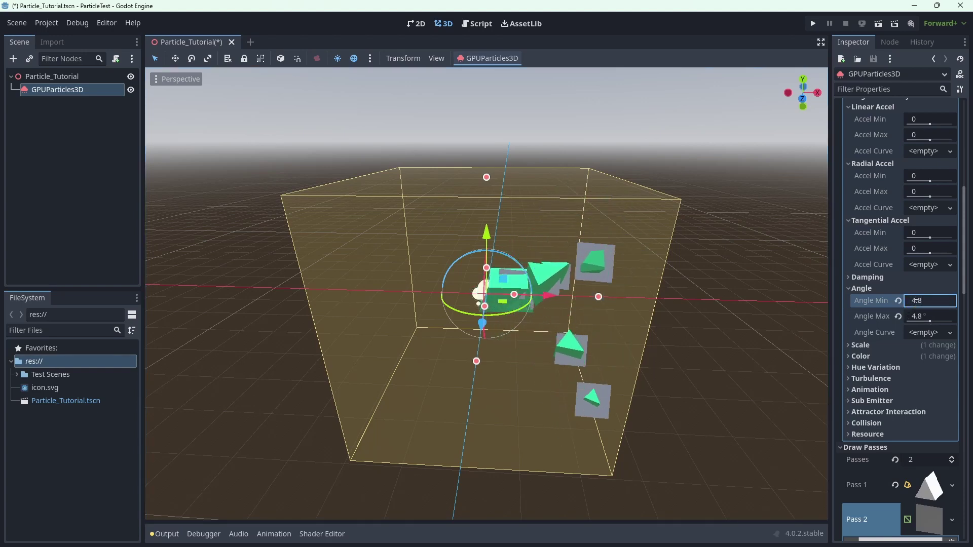
double_click(928, 301)
type("8")
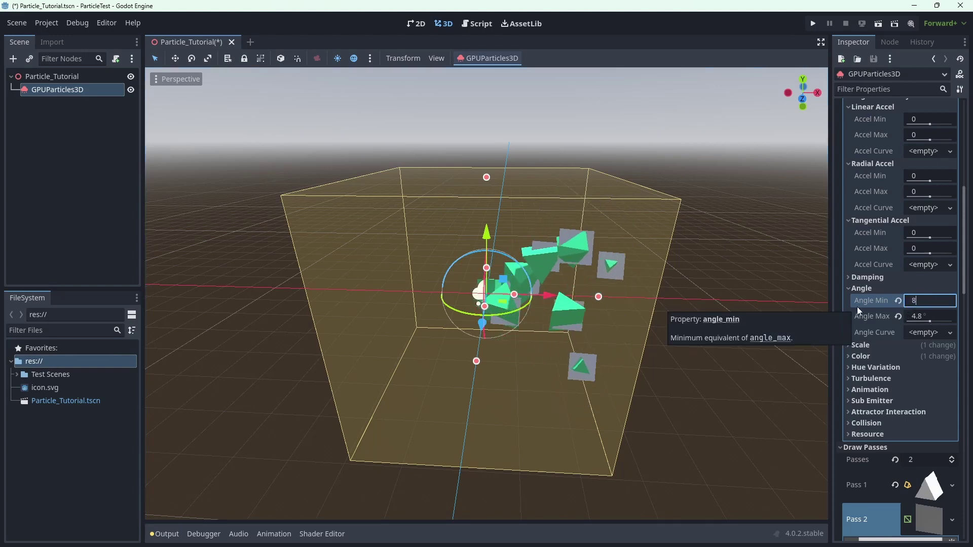
key("BackSpace")
type("45")
key("Return")
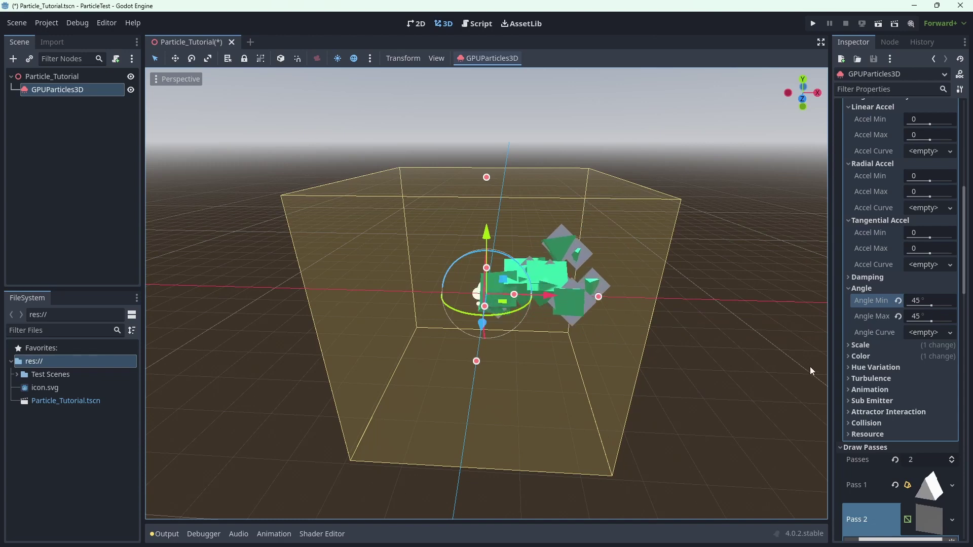
scroll(806, 354, "up", 2)
scroll(695, 335, "up", 2)
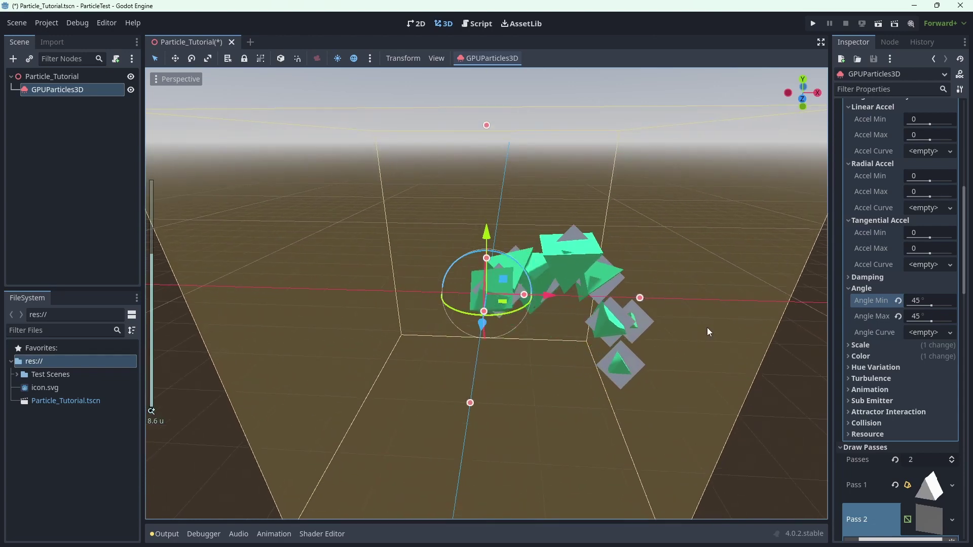
scroll(708, 330, "down", 3)
scroll(934, 251, "up", 5)
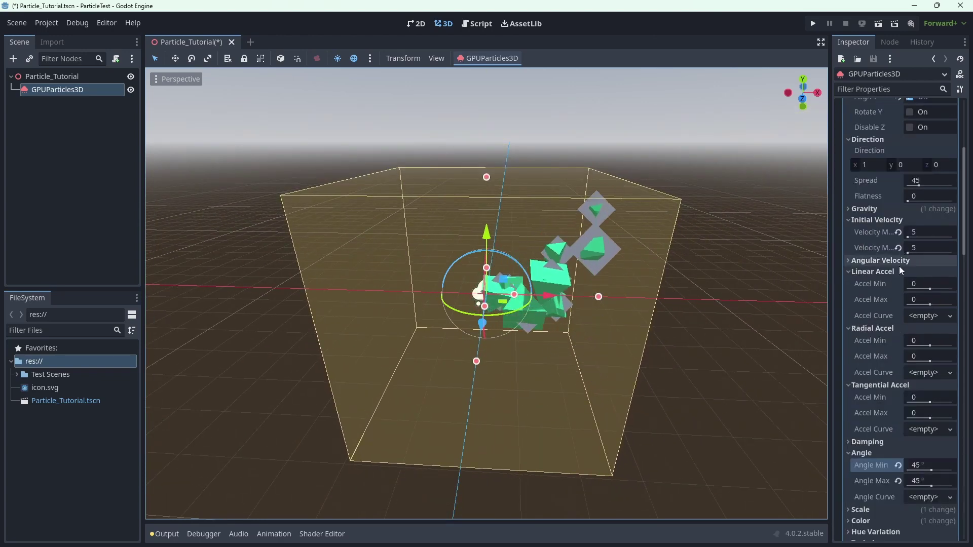
- Add a GPUParticlesCollisionBox3D as a child of the scene root
left_click(882, 260)
left_click(937, 273)
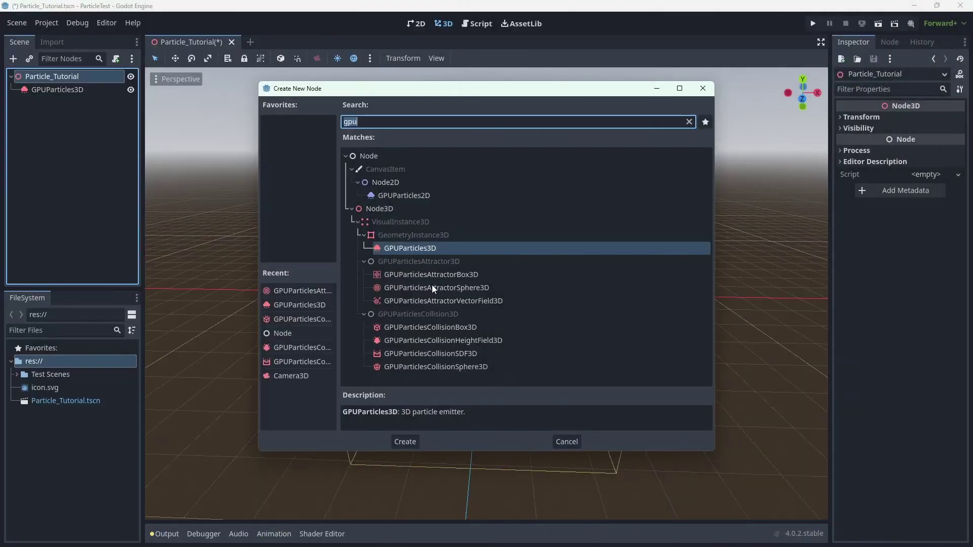
left_click(420, 328)
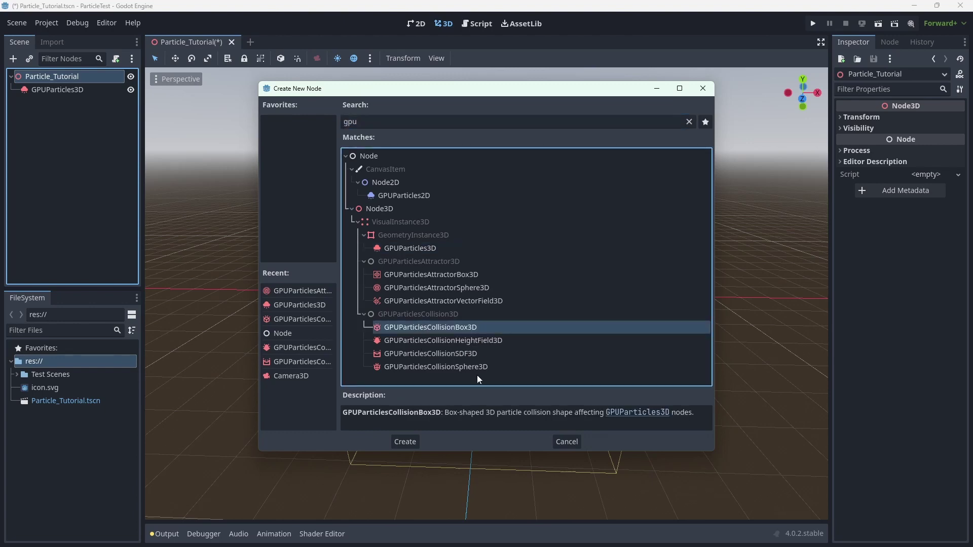
left_click(405, 440)
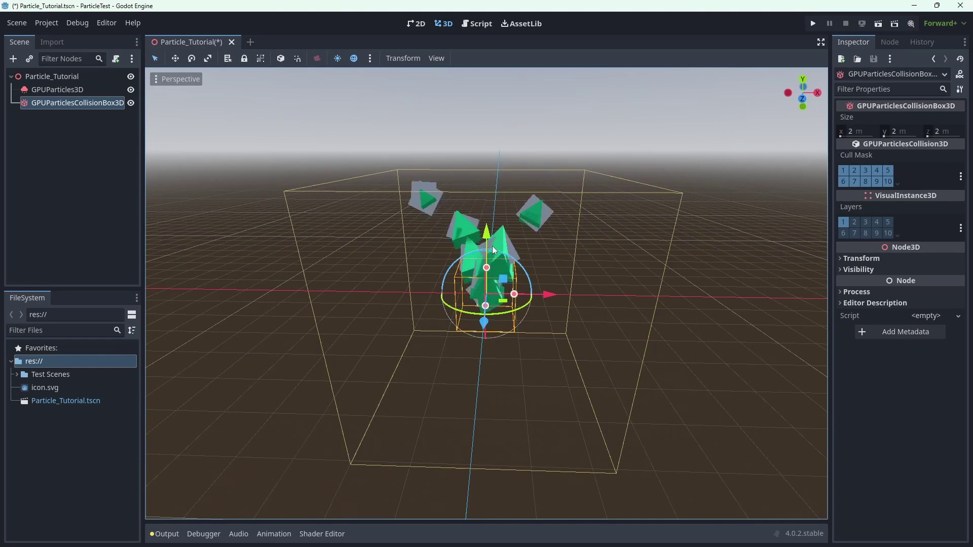
- Raise the collision box above the emitter and stretch it to about 8.99 × 7.98 m in X and Z
left_click(479, 214)
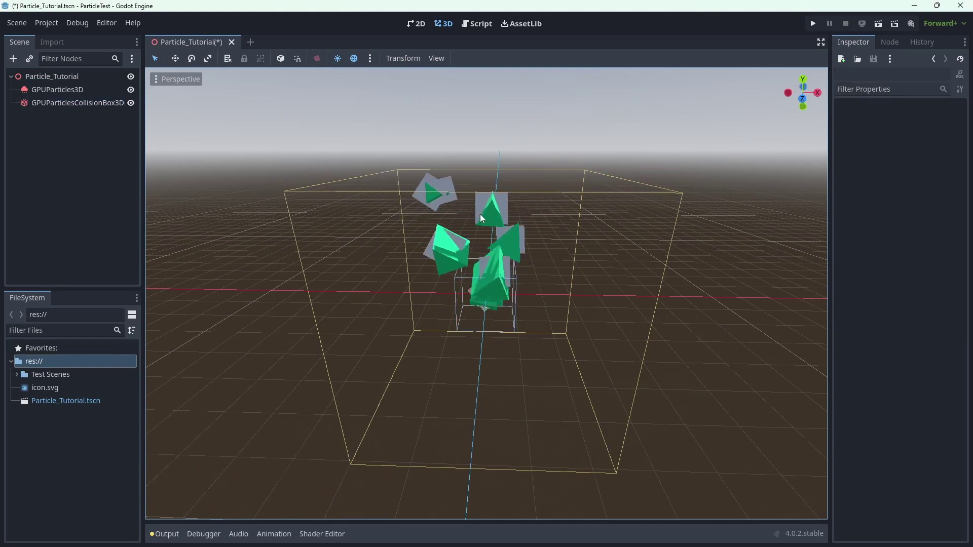
left_click(76, 104)
left_click_drag(486, 236, 490, 105)
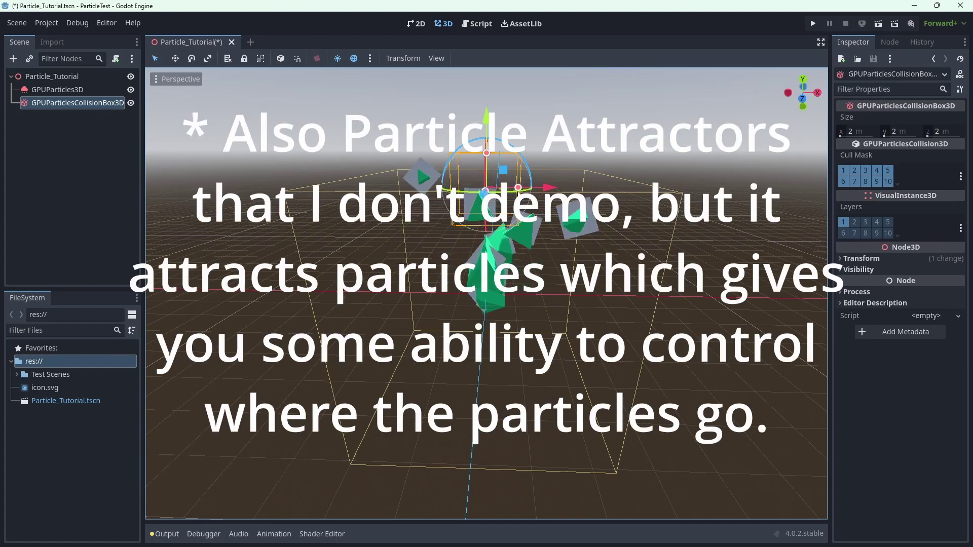
left_click_drag(519, 188, 599, 200)
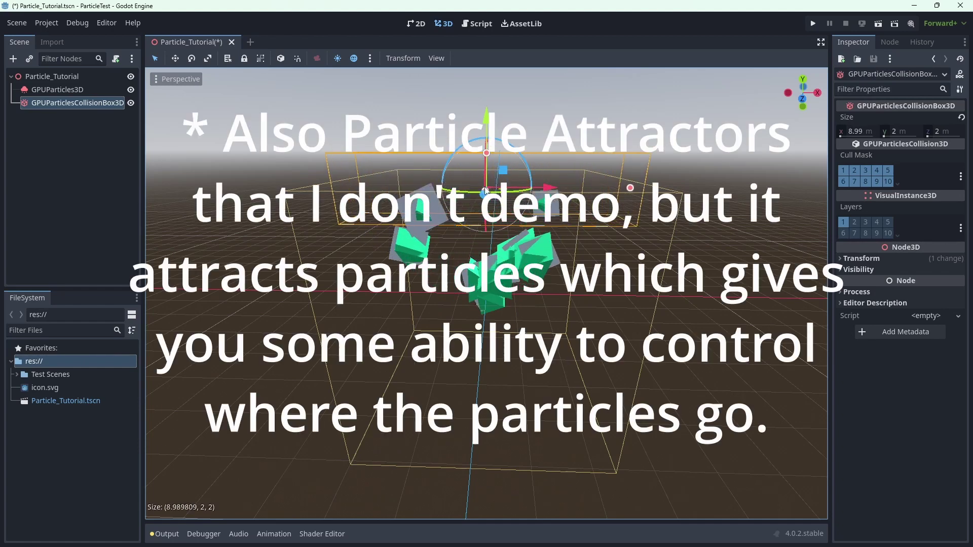
middle_click_drag(477, 195, 397, 245)
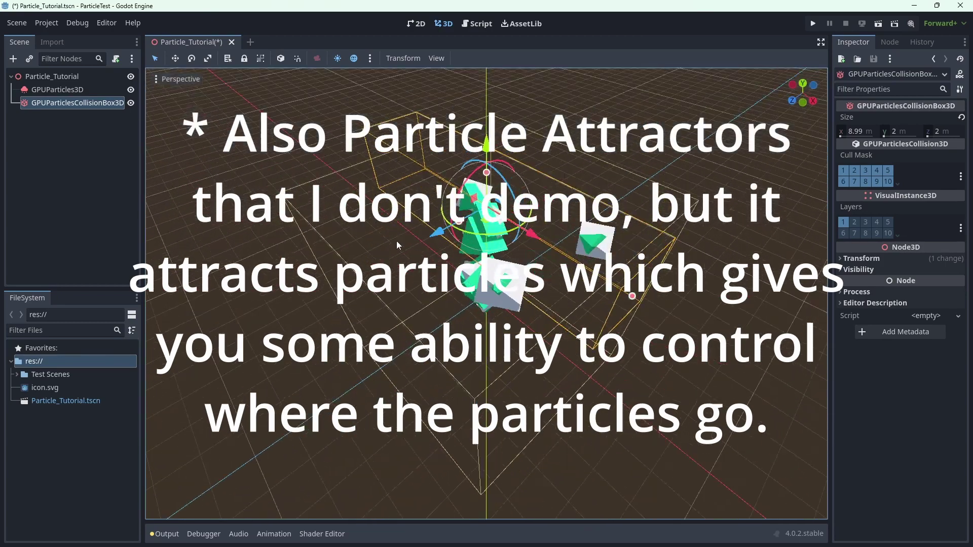
left_click_drag(448, 233, 363, 291)
middle_click_drag(362, 291, 456, 217)
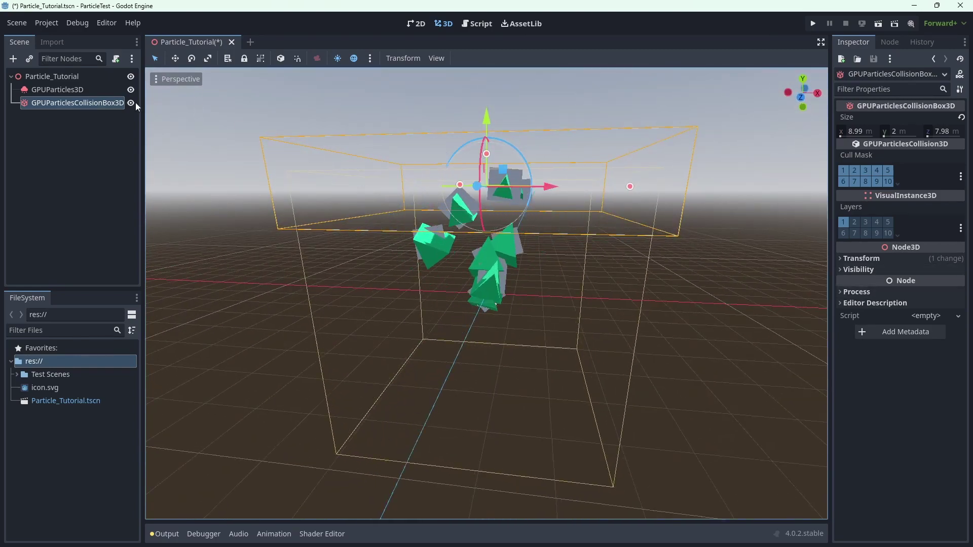
- On GPUParticles3D, set Collision Mode to Rigid with Bounce 0.39 and Friction 0
left_click(75, 89)
scroll(869, 383, "down", 5)
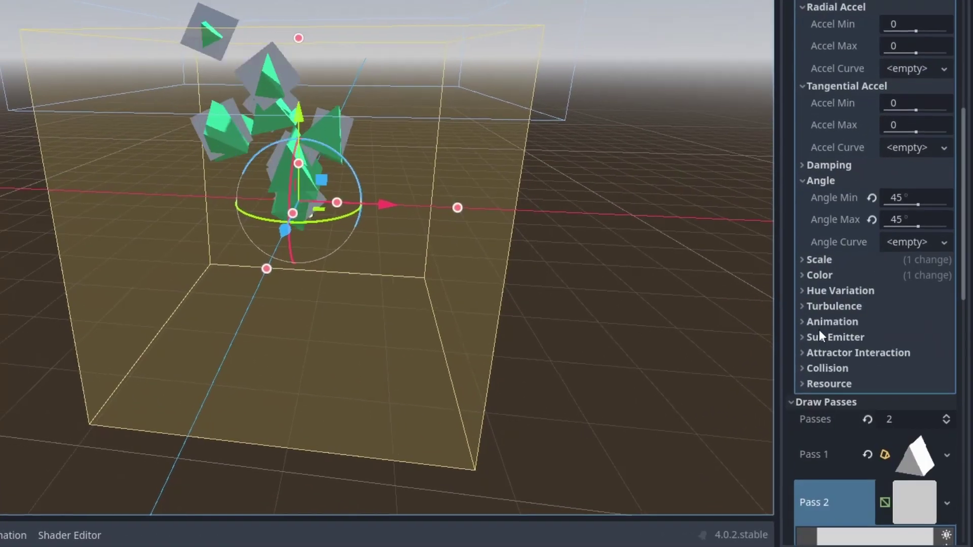
left_click(831, 367)
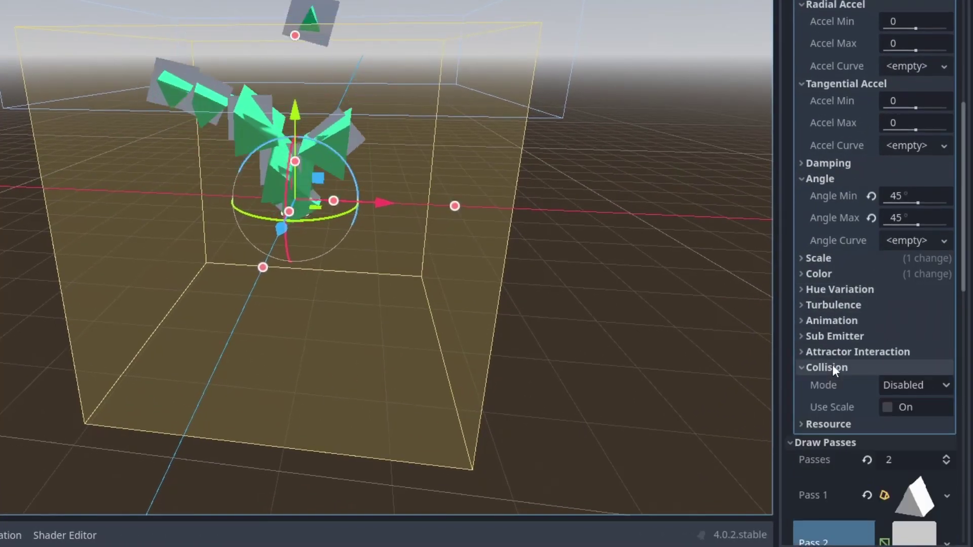
left_click(889, 387)
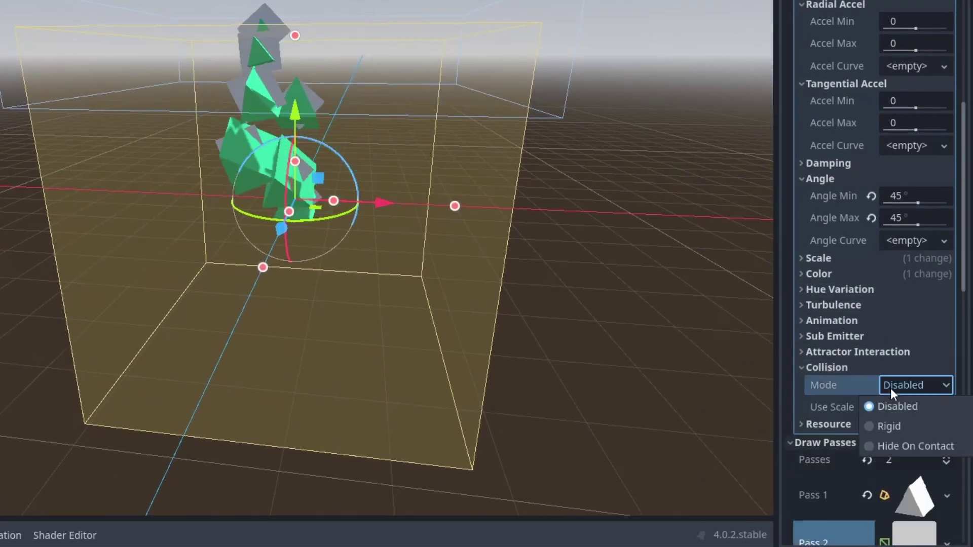
left_click(873, 428)
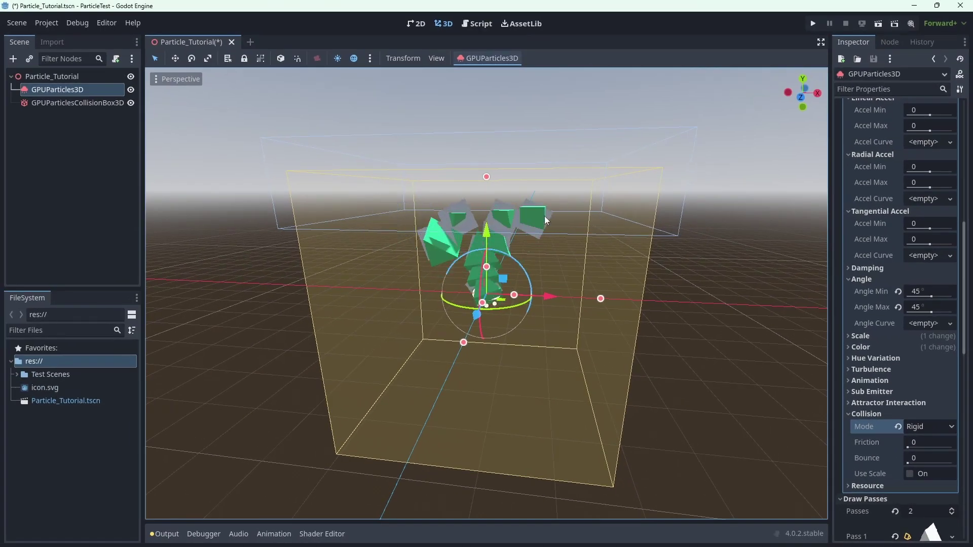
mouse_move(546, 220)
middle_mouse_down()
mouse_move(470, 172)
mouse_move(424, 178)
mouse_move(542, 211)
middle_mouse_up()
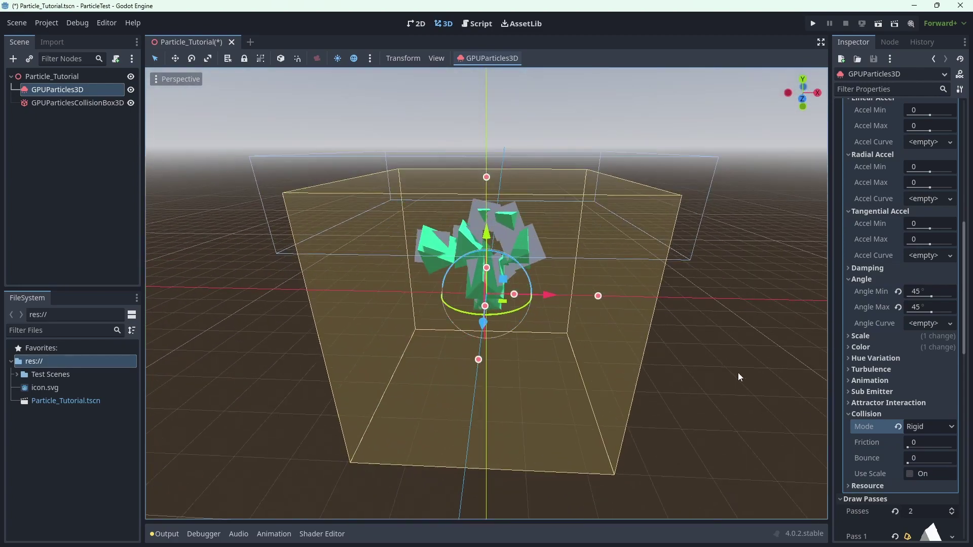
left_click_drag(916, 456, 942, 457)
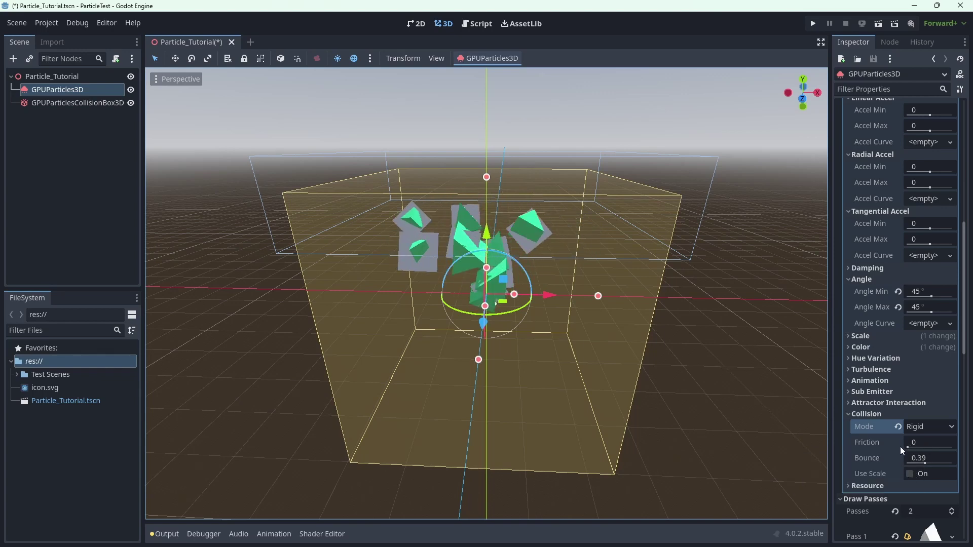
left_click_drag(917, 446, 935, 448)
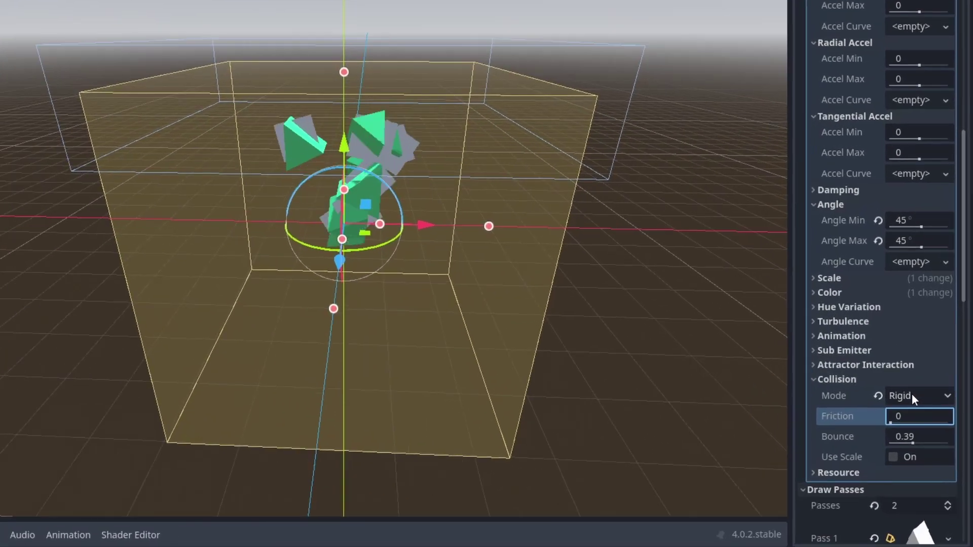
- Try the Hide On Contact collision mode, then switch back to Rigid
left_click(927, 427)
left_click(911, 443)
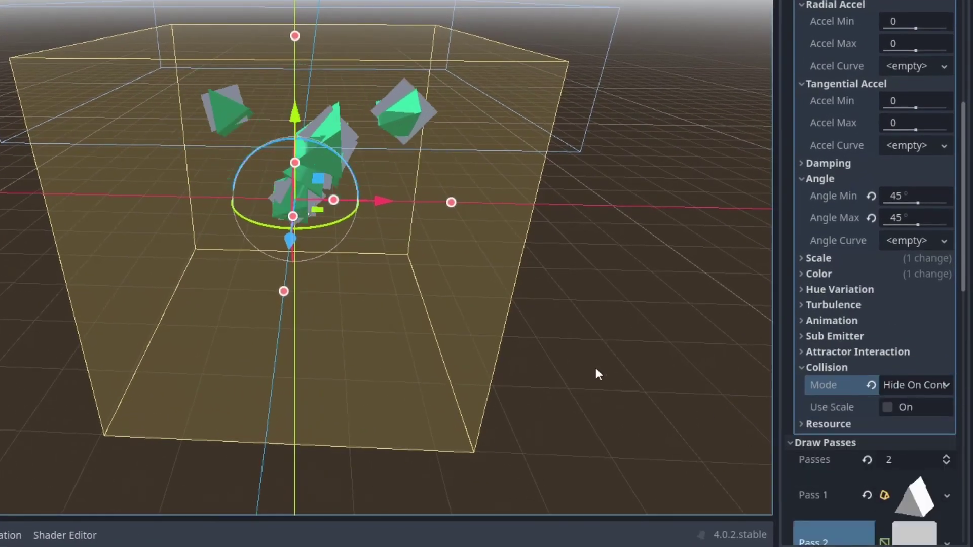
middle_click_drag(559, 322, 495, 233)
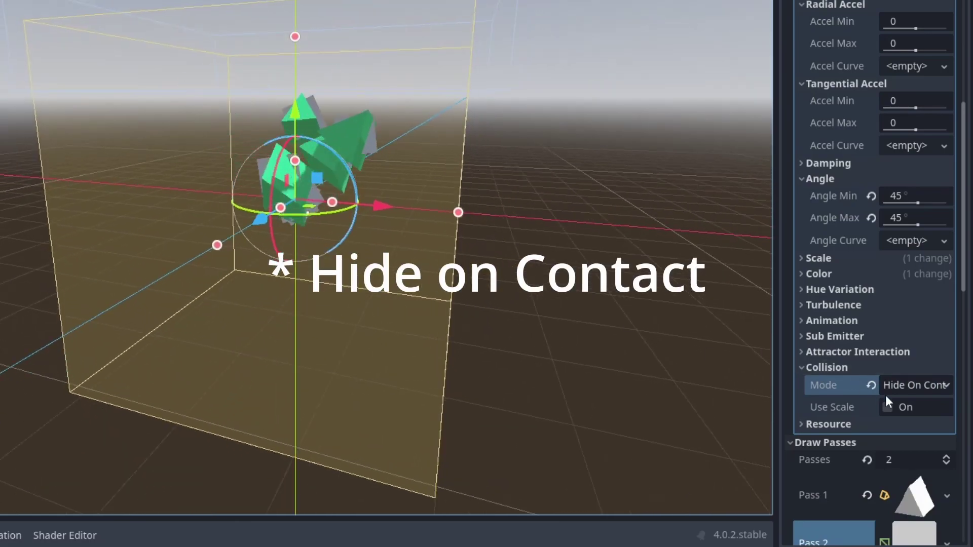
left_click(902, 370)
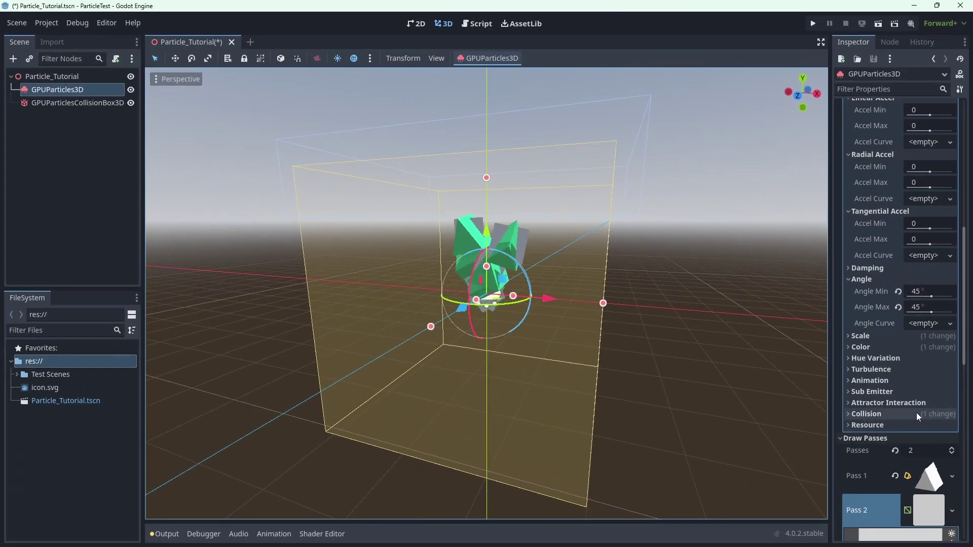
left_click(896, 368)
left_click(937, 425)
left_click(920, 452)
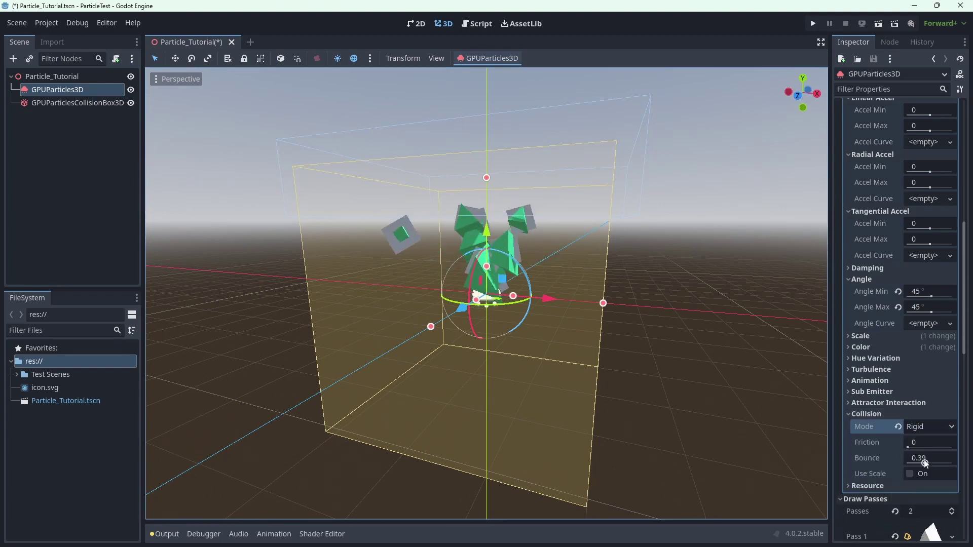
- Set SubParticle's Amount to 50 and give its Pass 1 a new TorusMesh
left_click(911, 460)
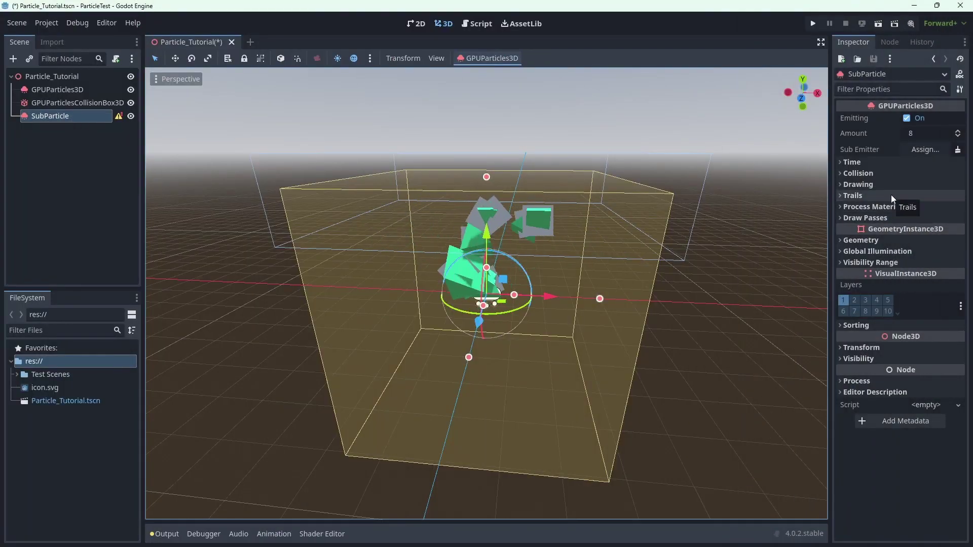
left_click(921, 134)
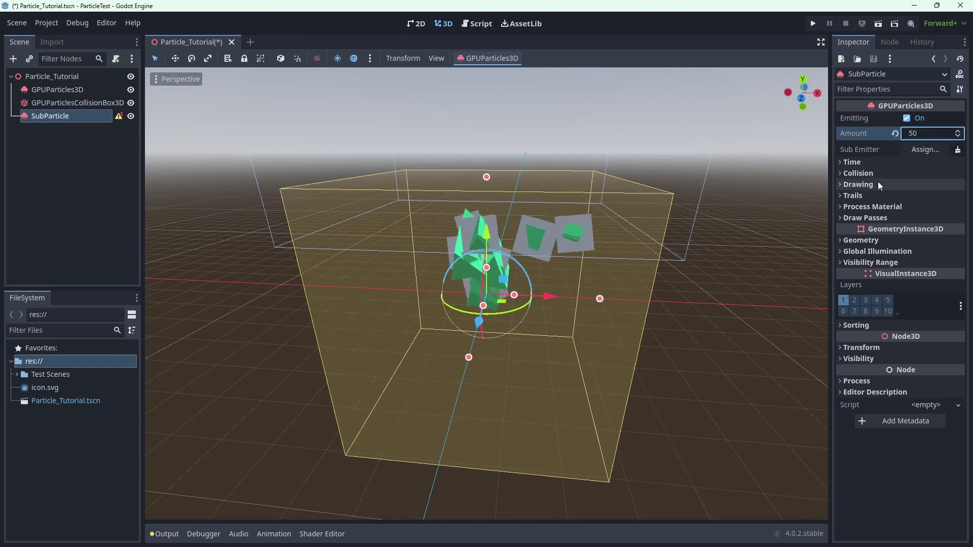
left_click(883, 217)
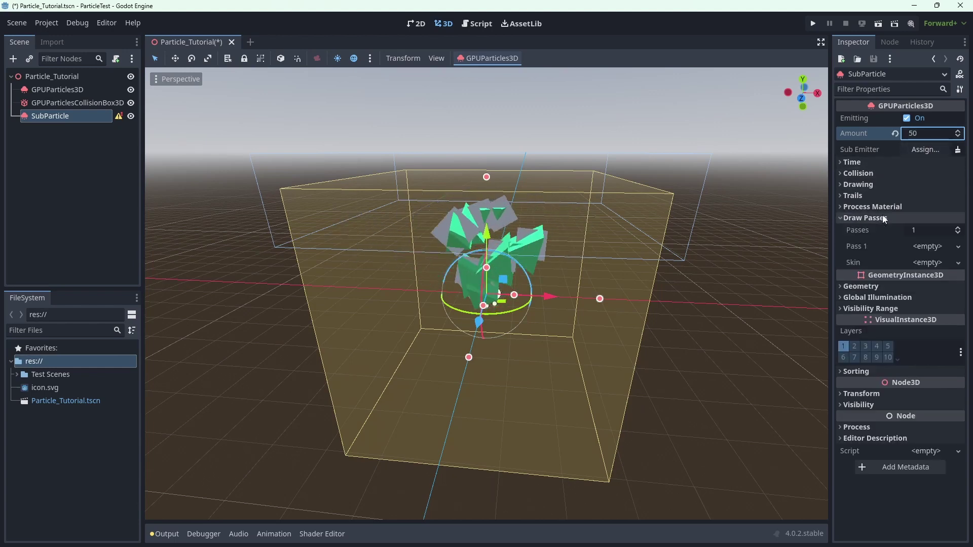
left_click(937, 247)
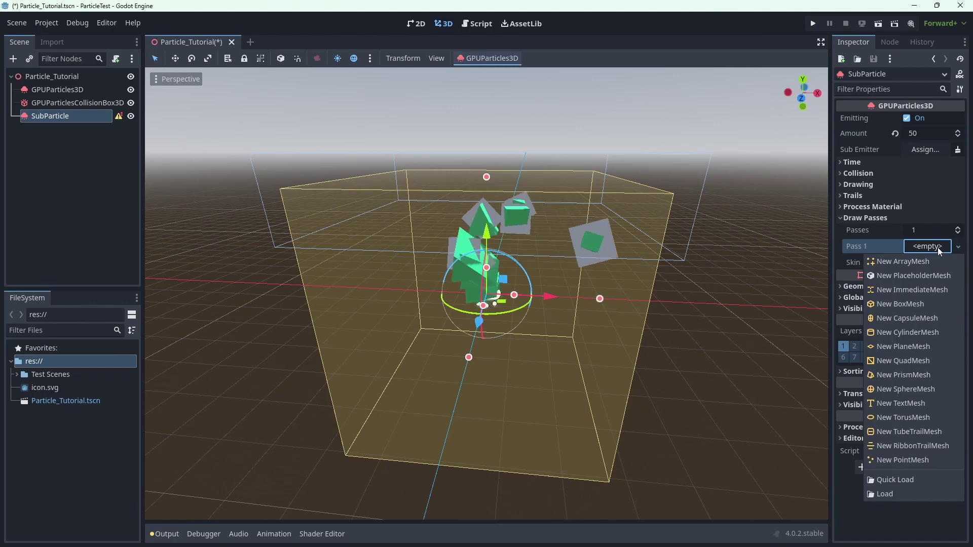
left_click(910, 417)
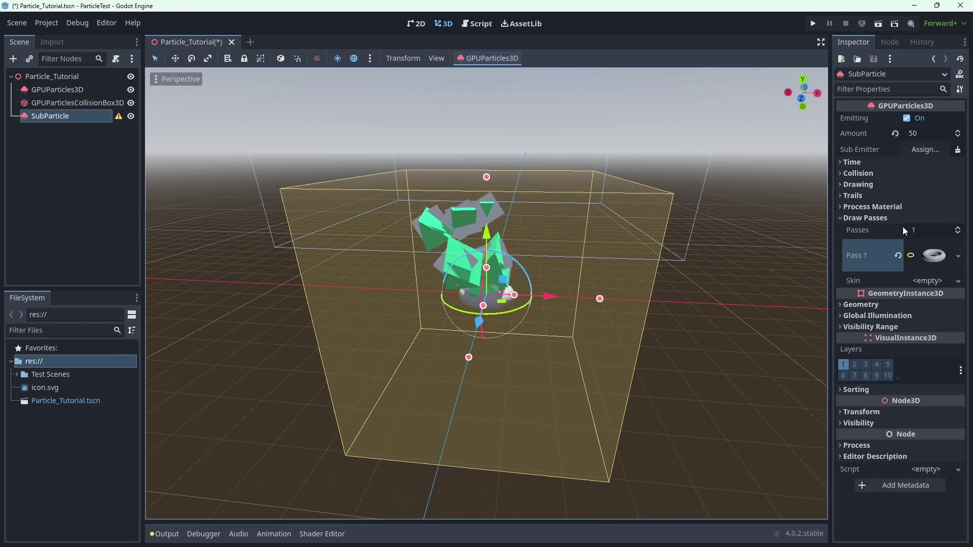
- Give SubParticle a new ParticleProcessMaterial and turn off Emitting
left_click(899, 197)
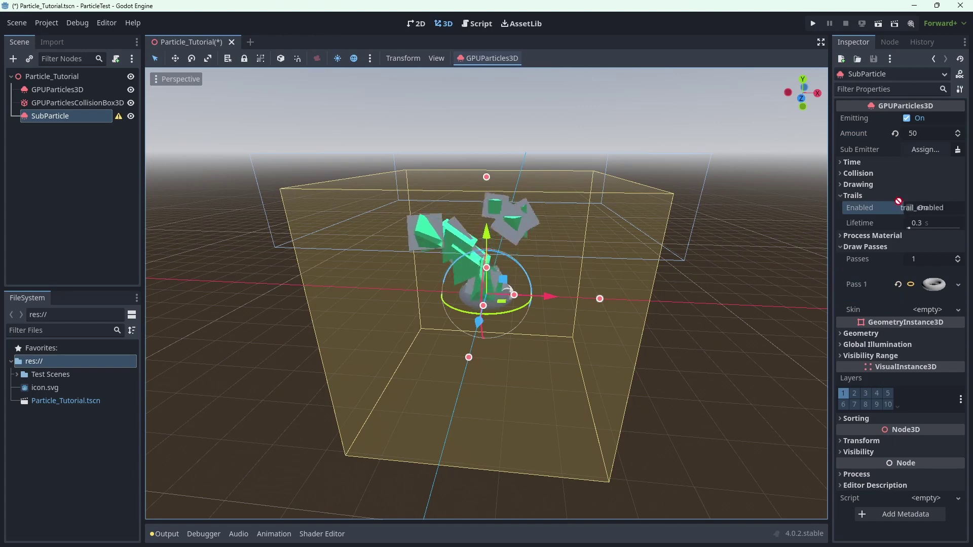
left_click(881, 193)
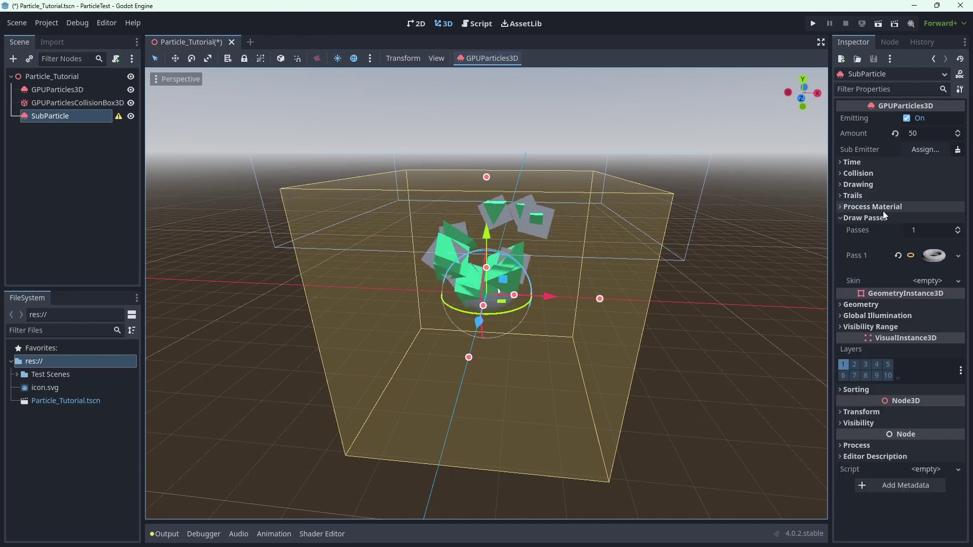
left_click(887, 208)
left_click(928, 219)
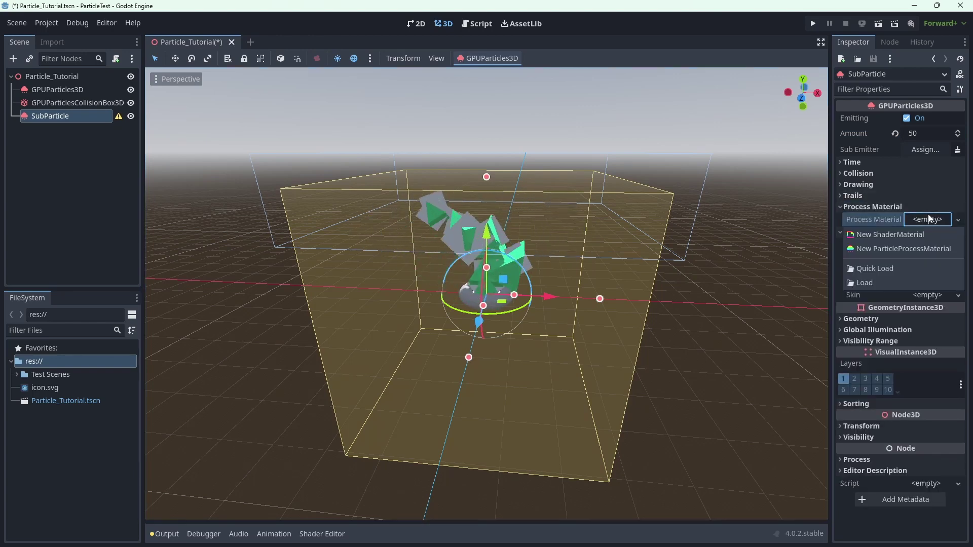
left_click(911, 250)
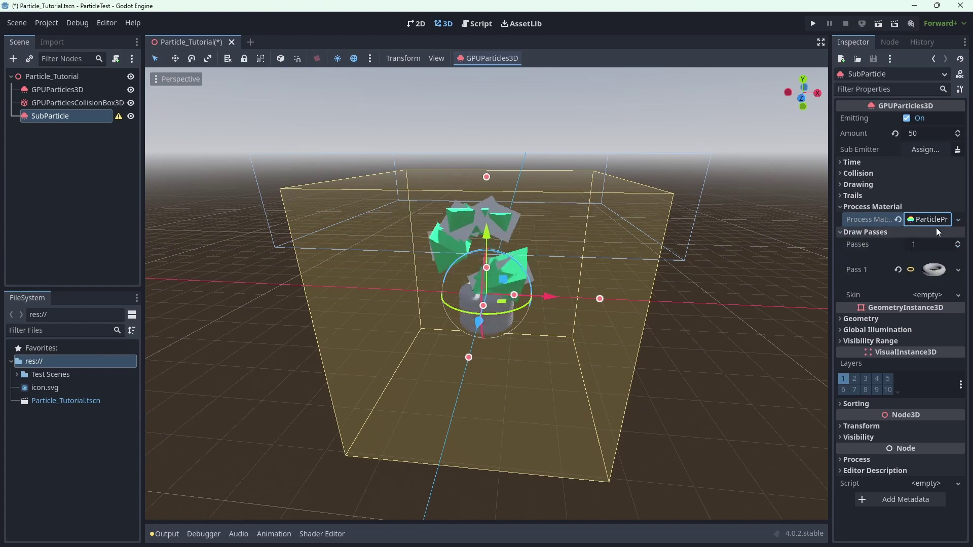
left_click(935, 220)
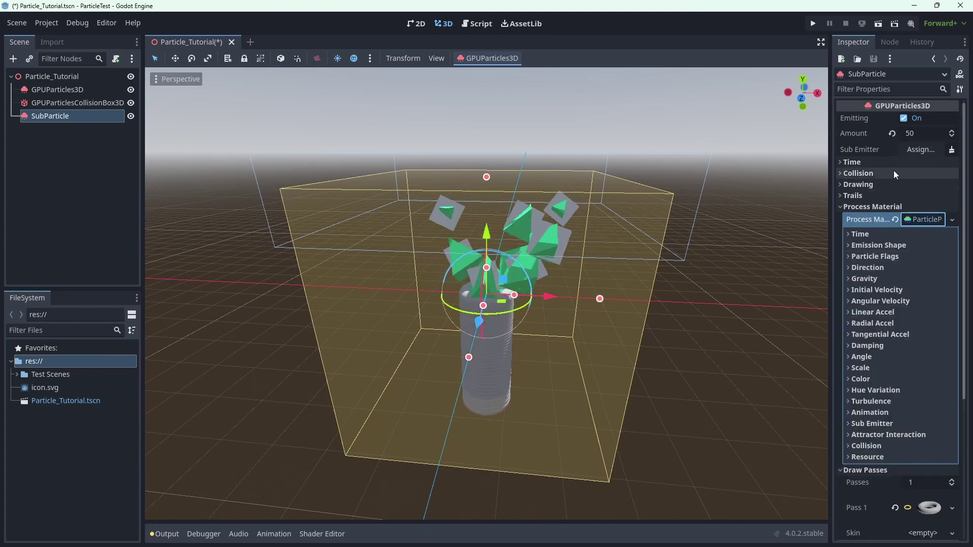
left_click(905, 118)
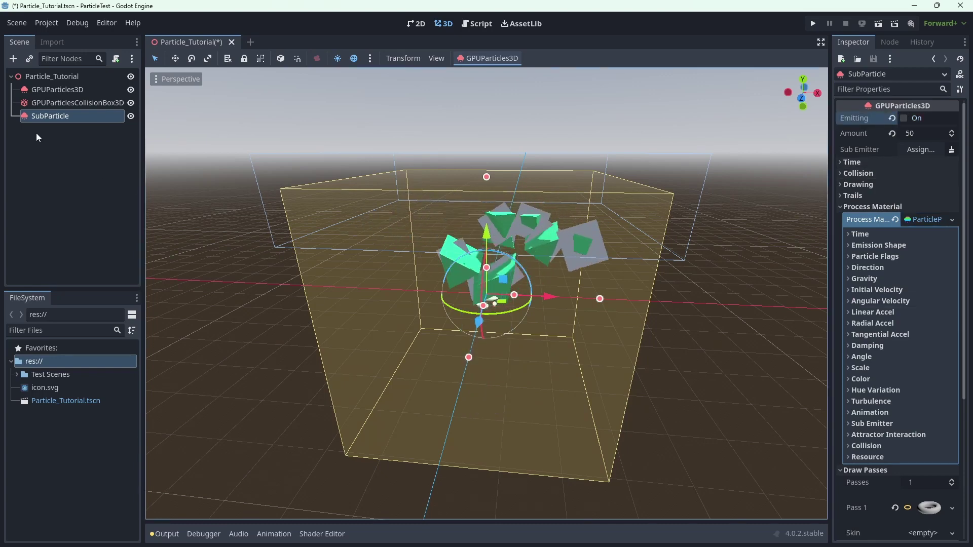
- On GPUParticles3D, assign the SubParticle node to the Sub Emitter property
left_click(50, 90)
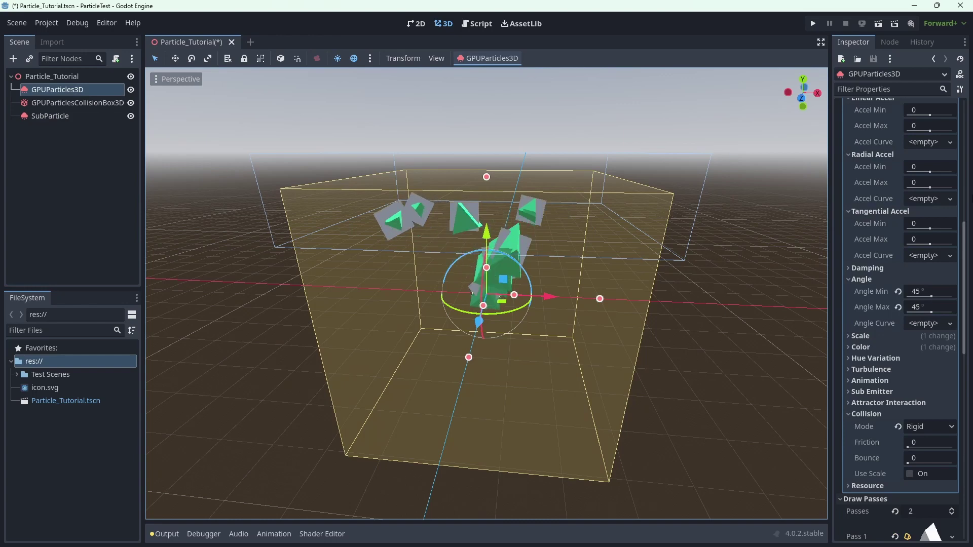
scroll(870, 212, "up", 5)
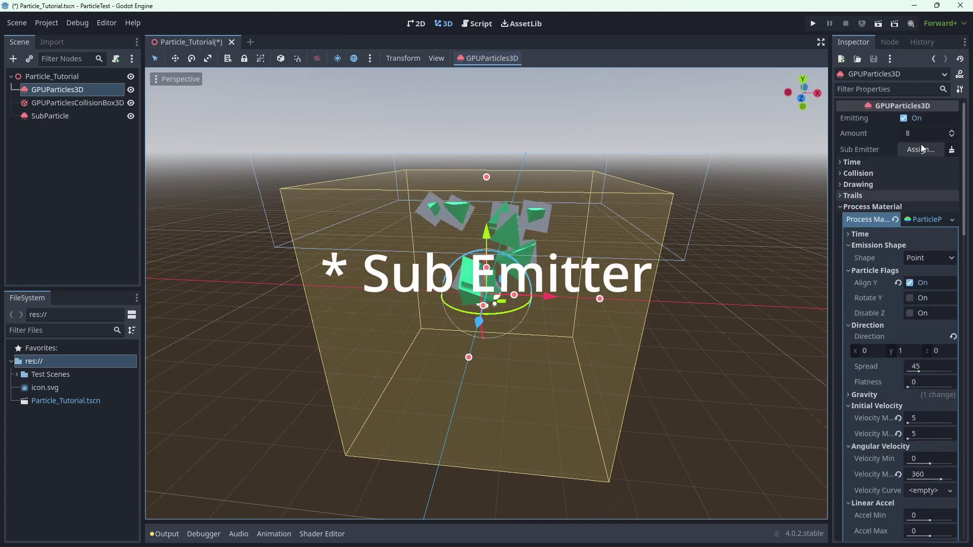
left_click(920, 149)
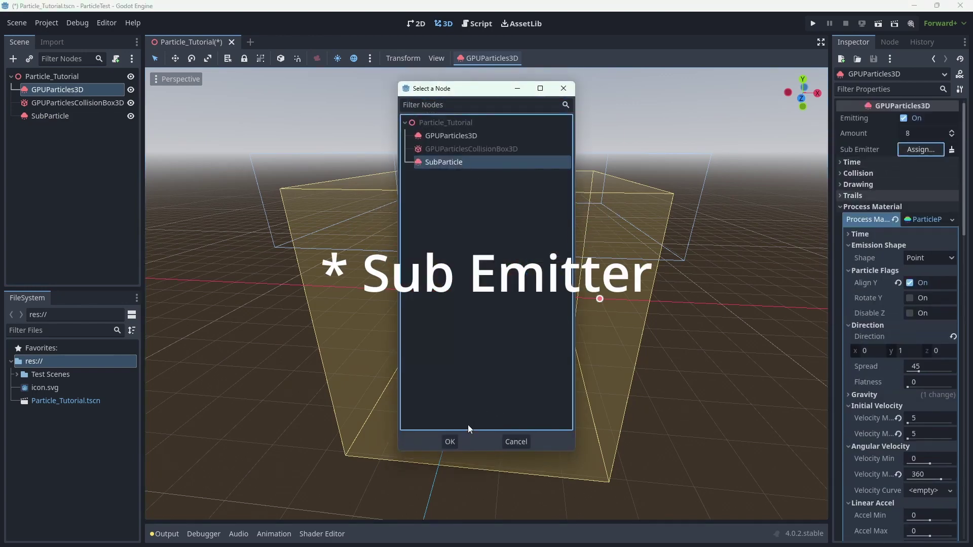
left_click(444, 441)
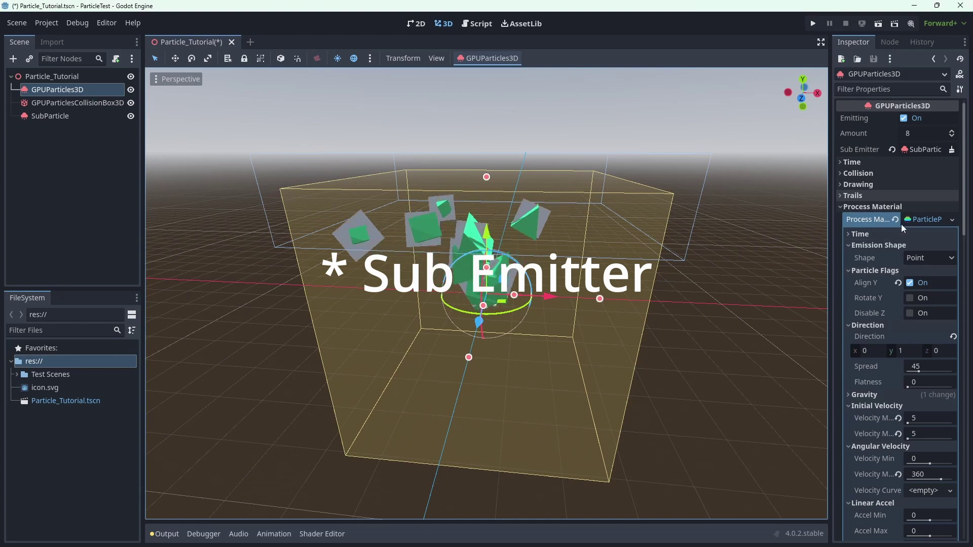
scroll(895, 258, "down", 8)
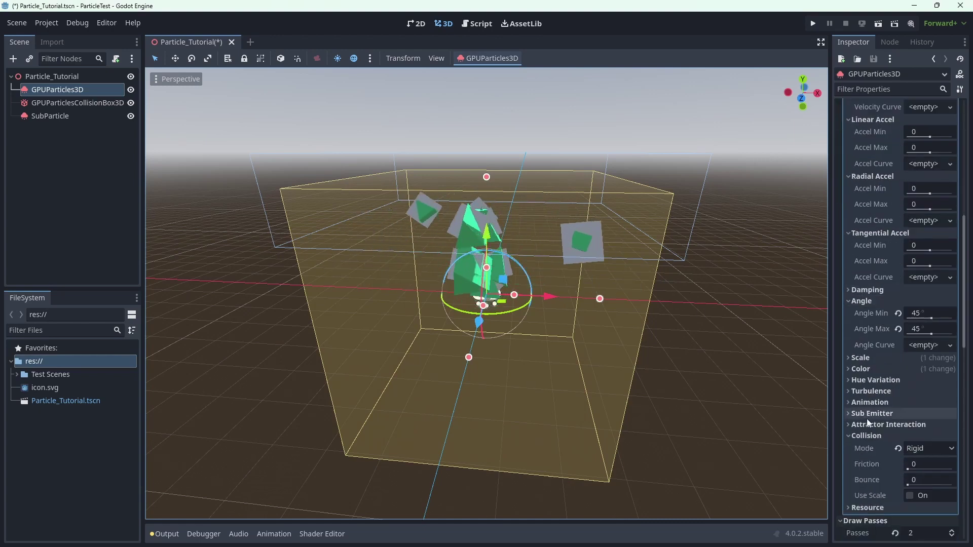
- Set the Sub Emitter mode to At Collision with Amount at Collision 2
left_click(877, 415)
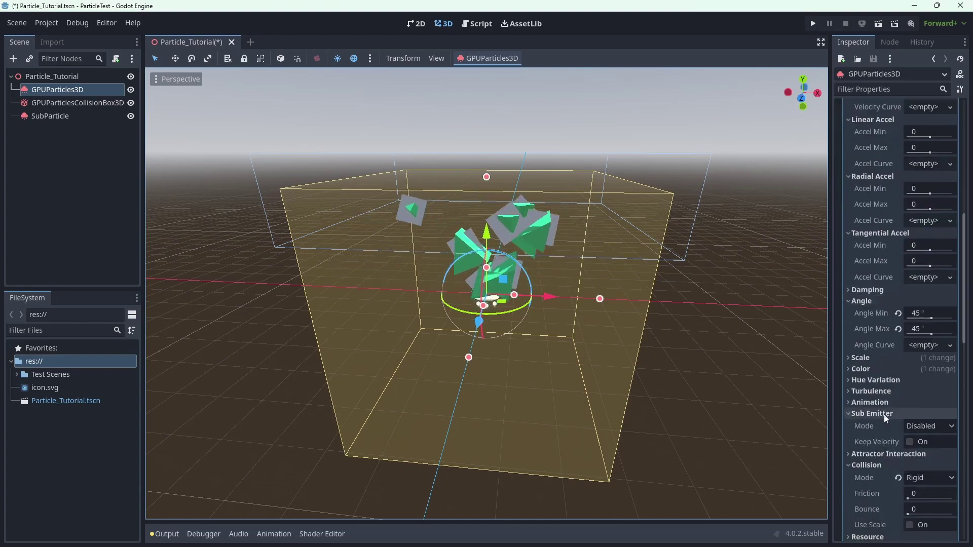
left_click(918, 425)
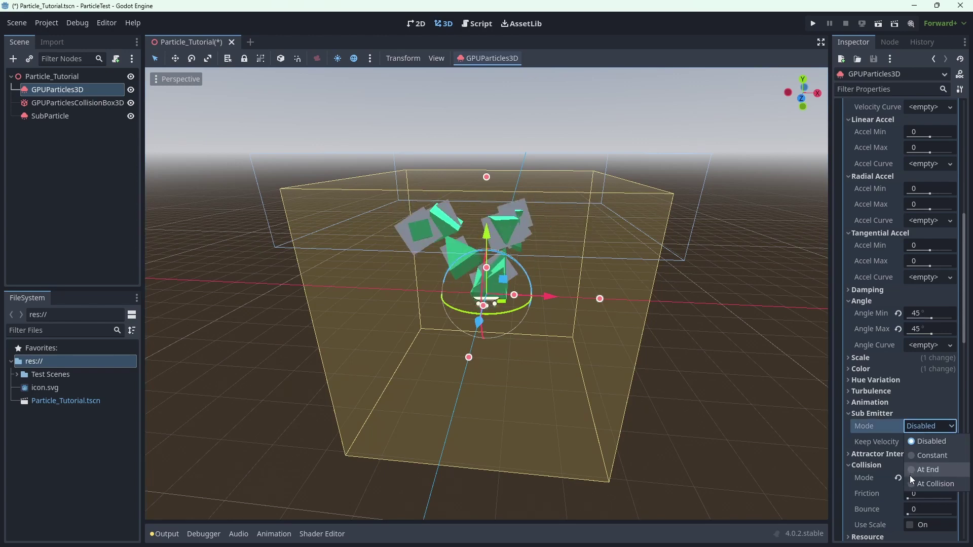
left_click(912, 482)
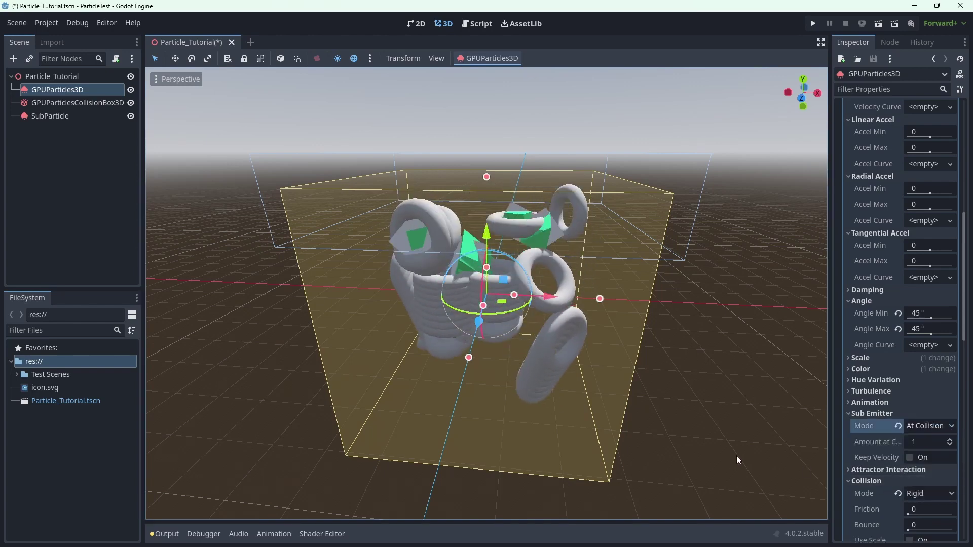
middle_click_drag(719, 427, 744, 351)
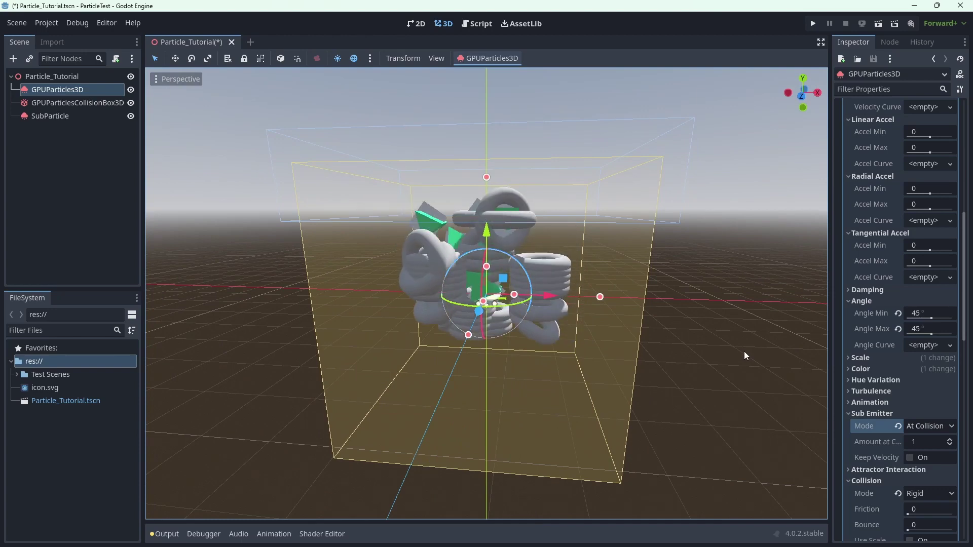
left_click(922, 441)
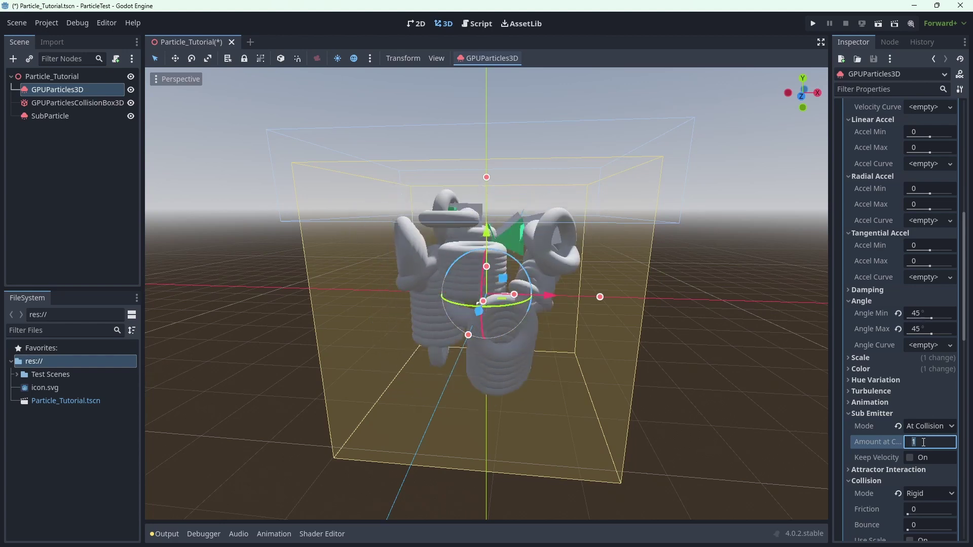
type("2")
key("Return")
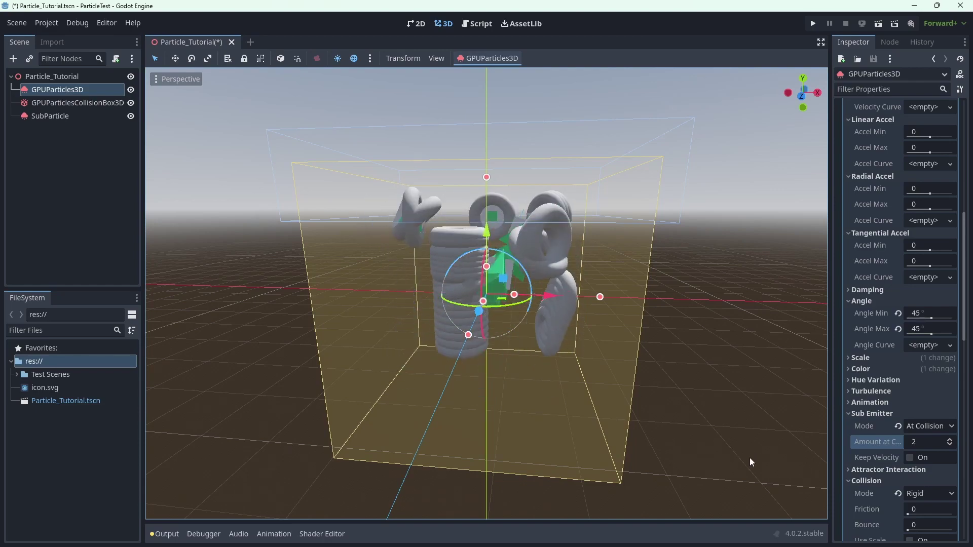
middle_click_drag(747, 455, 635, 458)
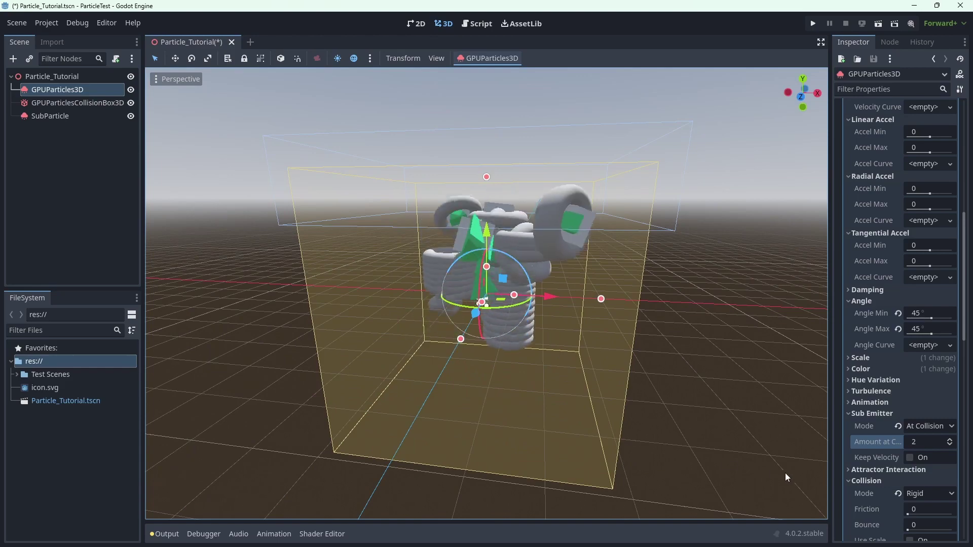
scroll(867, 448, "down", 5)
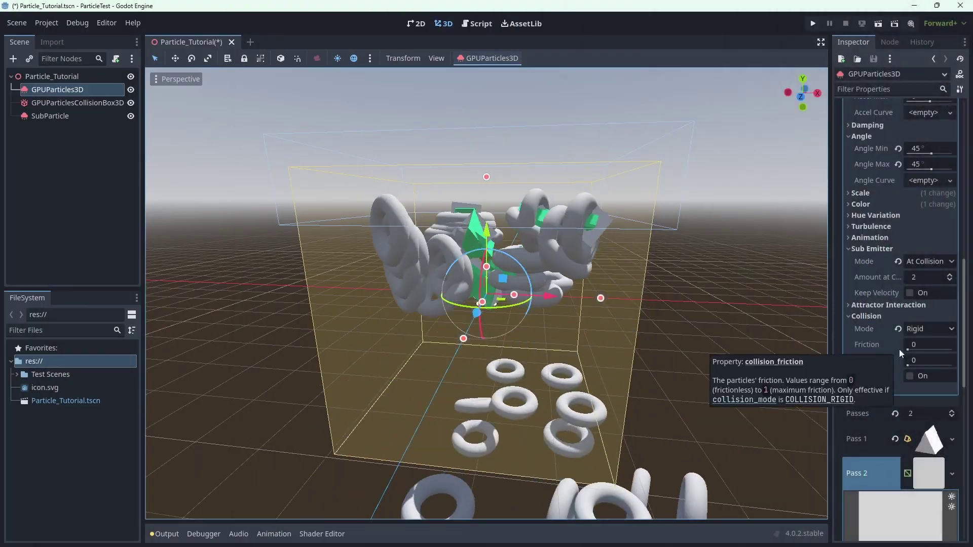
- Set Collision Mode to Hide On Contact, briefly trial Keep Velocity, then collapse Sub Emitter
left_click(928, 325)
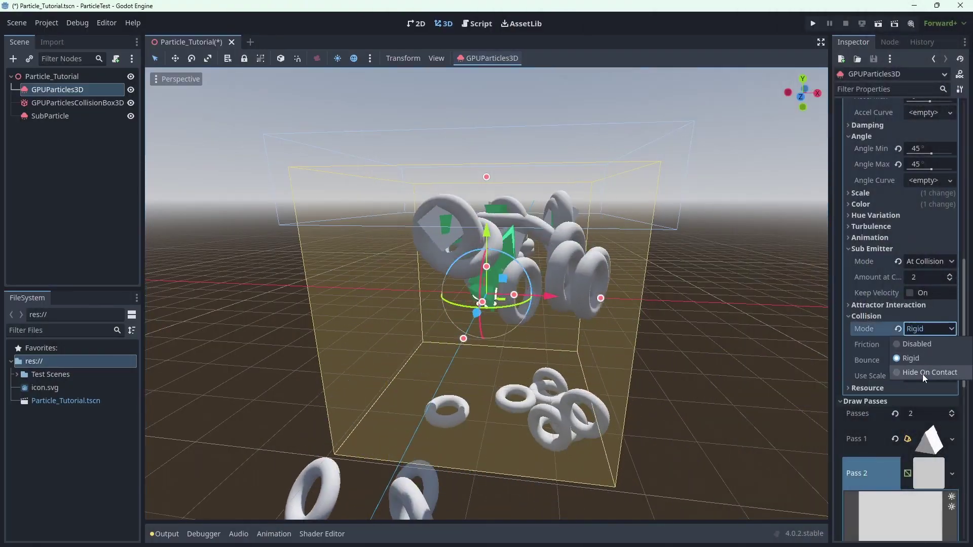
left_click(922, 374)
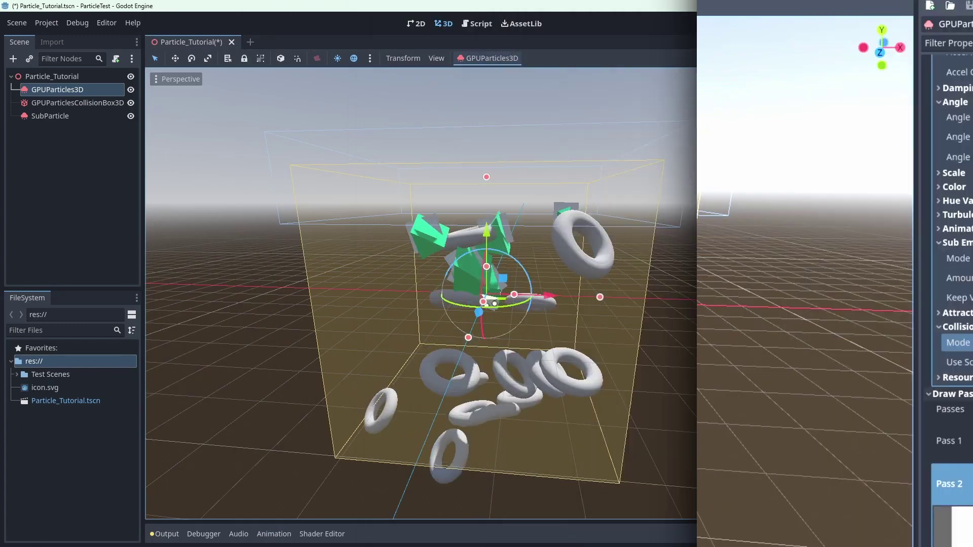
left_click(915, 295)
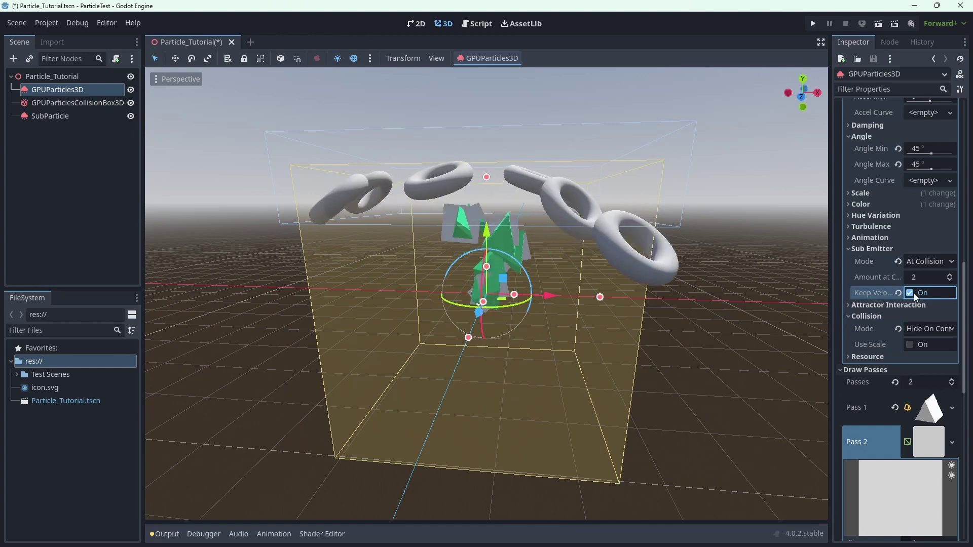
left_click(911, 293)
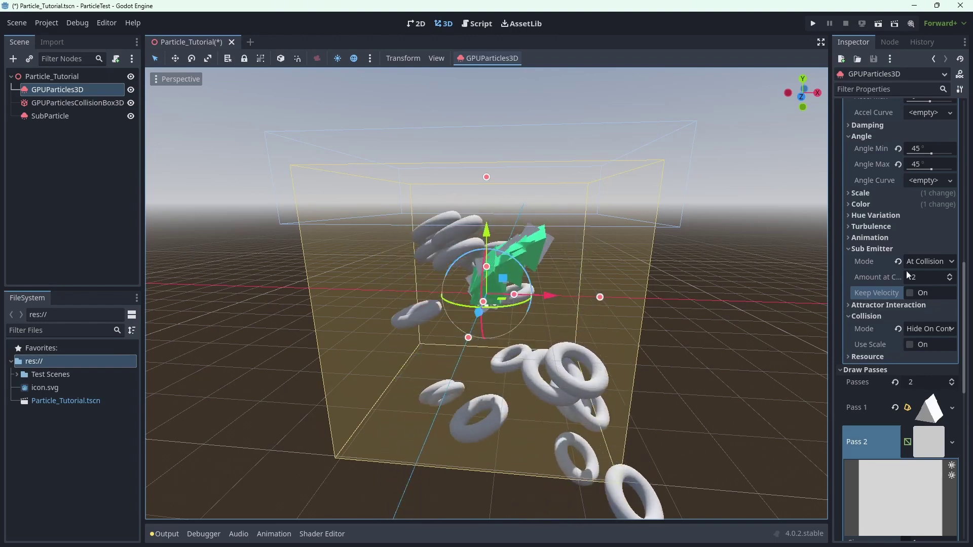
left_click(886, 249)
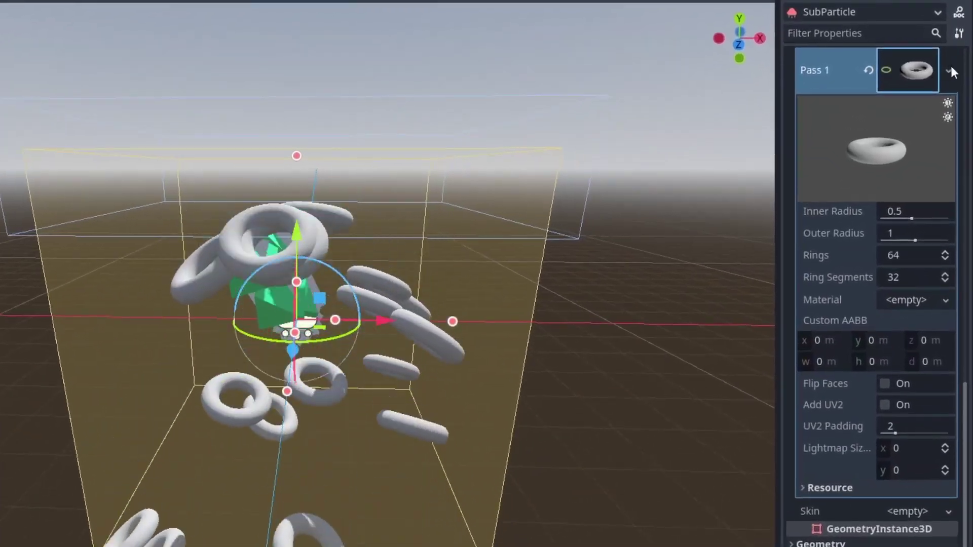
- Make SubParticle's Pass 1 mesh a ribbon with a new StandardMaterial3D
left_click(951, 114)
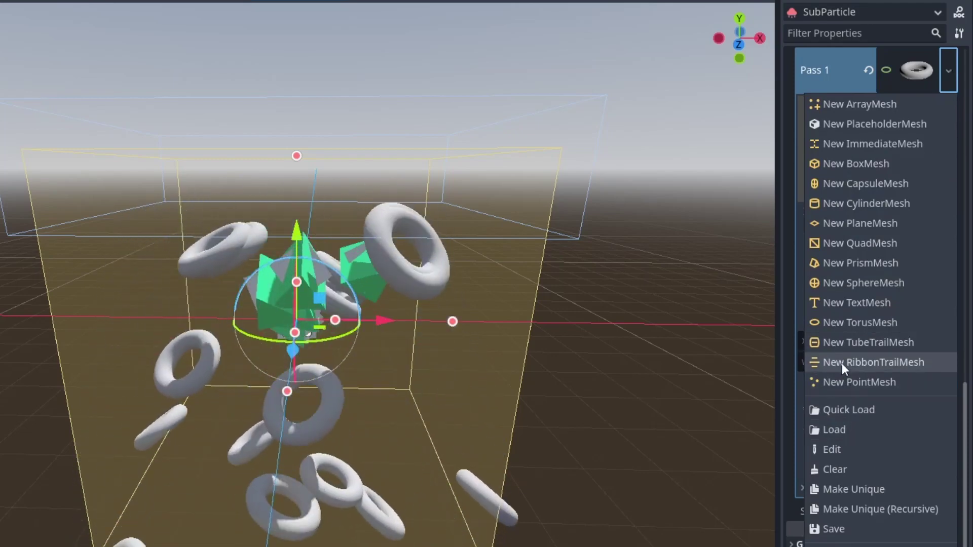
left_click(841, 362)
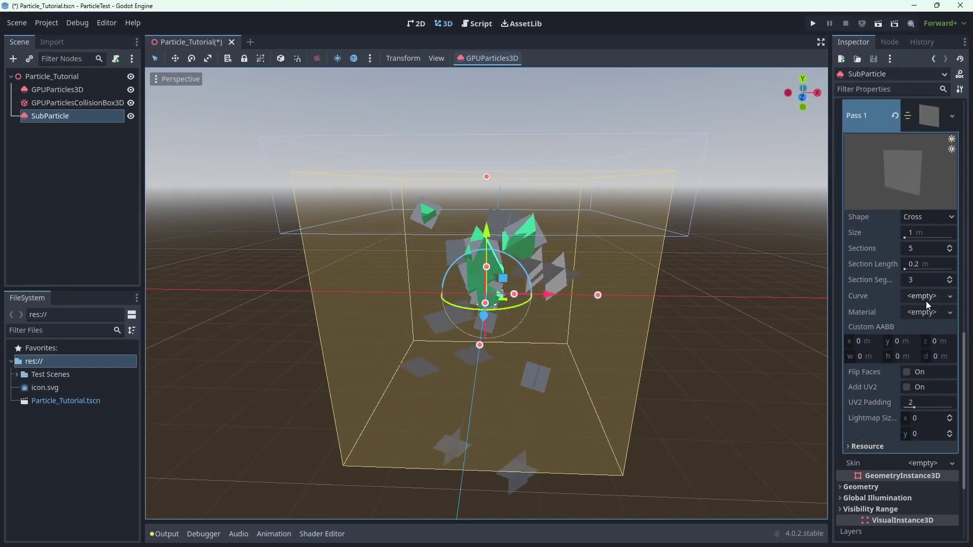
left_click(938, 310)
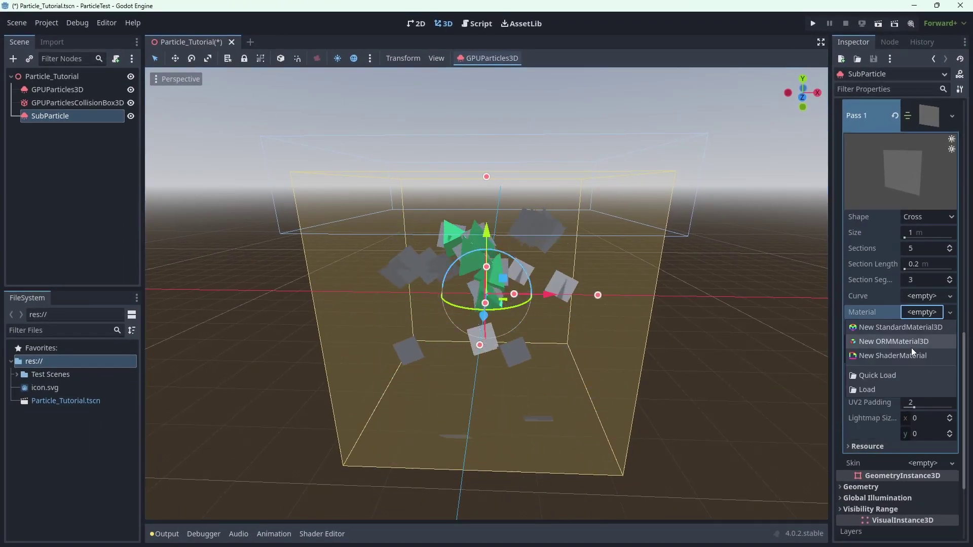
left_click(910, 329)
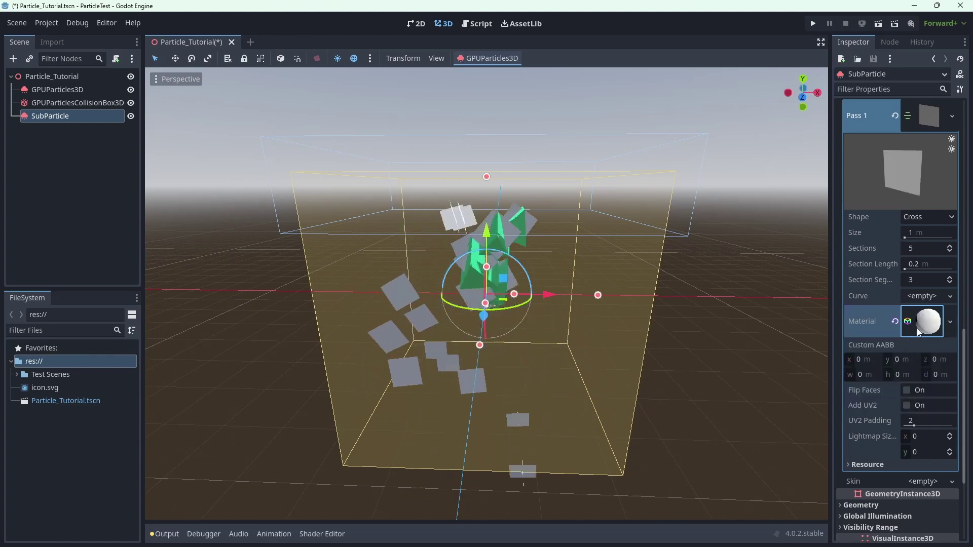
- Enable Use Particle Trails in the ribbon material's Transform settings
scroll(891, 345, "down", 10)
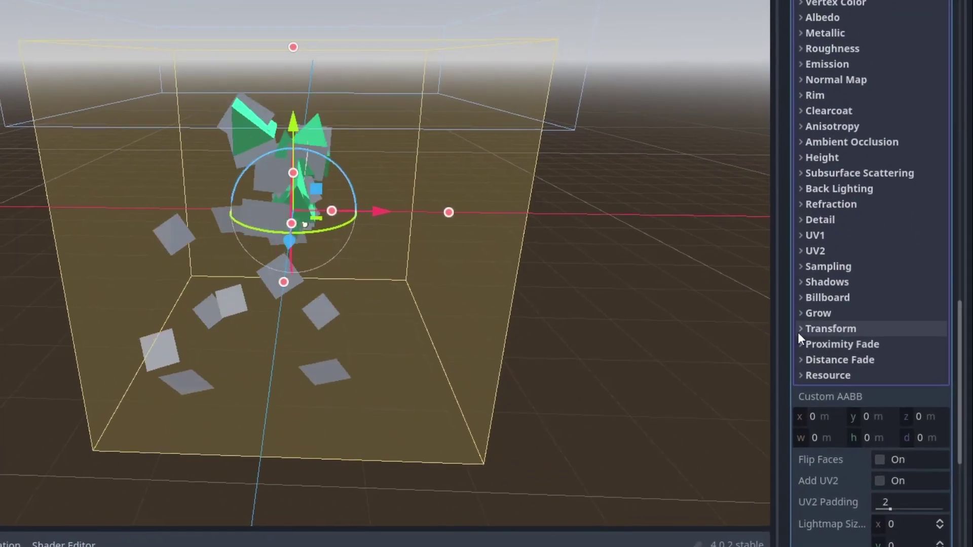
left_click(851, 379)
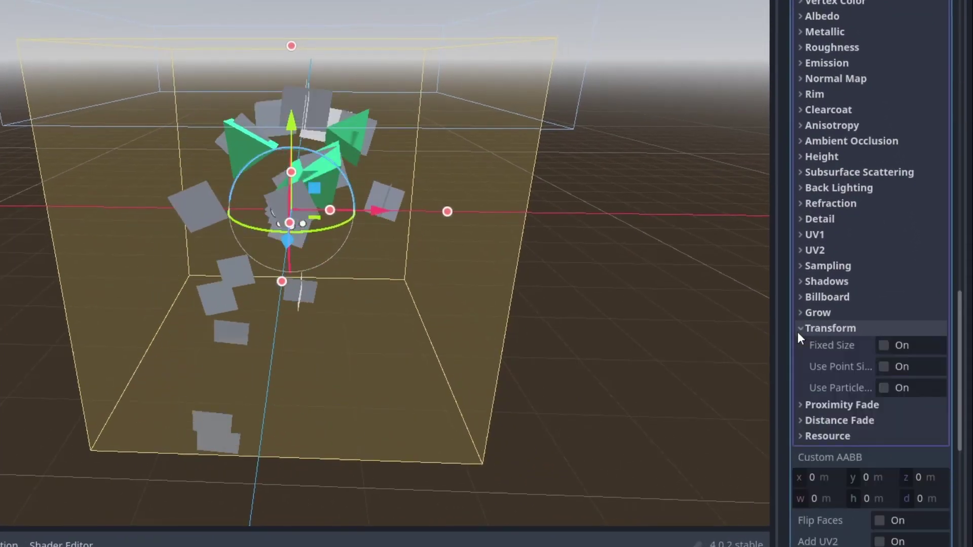
mouse_move(862, 388)
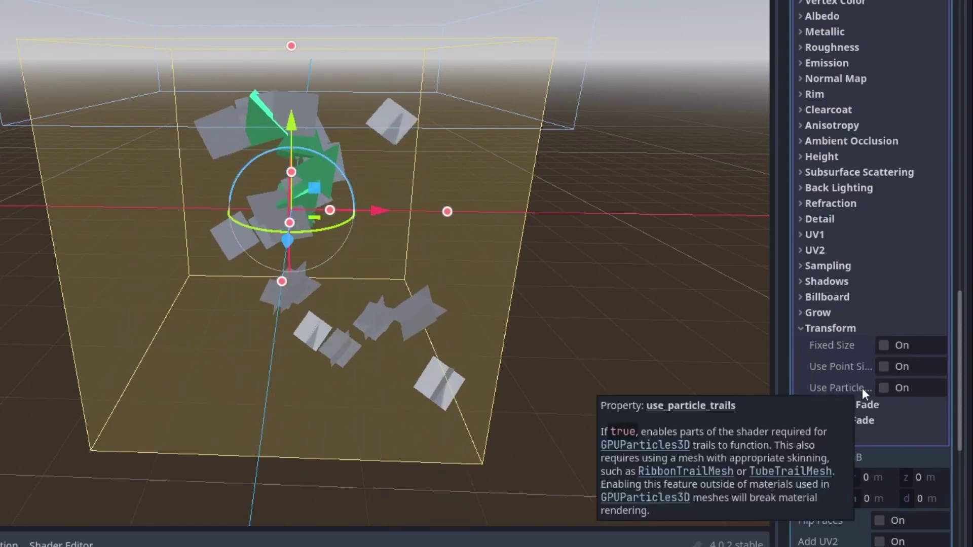
left_click(883, 387)
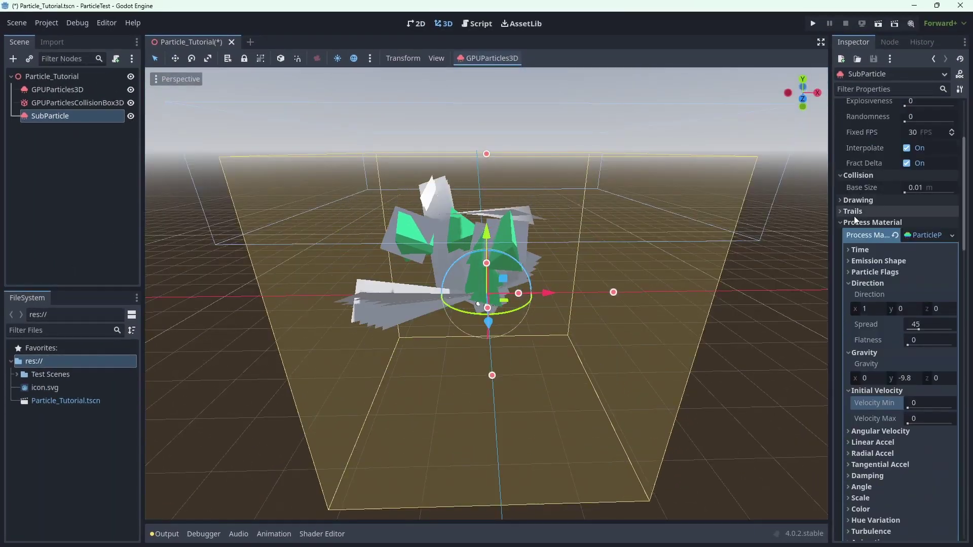
- Enable SubParticle trails and set the ribbon material's Cull Mode to Disabled
left_click(904, 221)
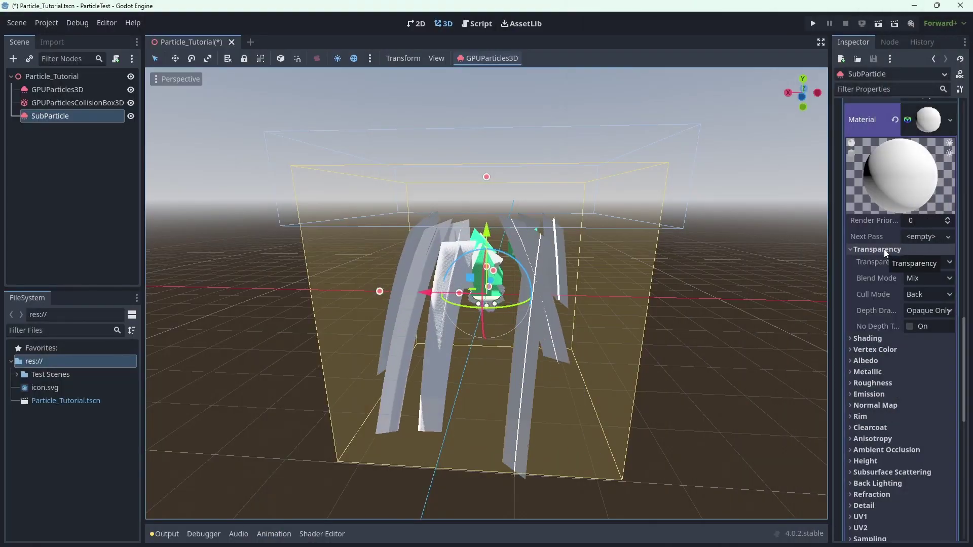
left_click(917, 296)
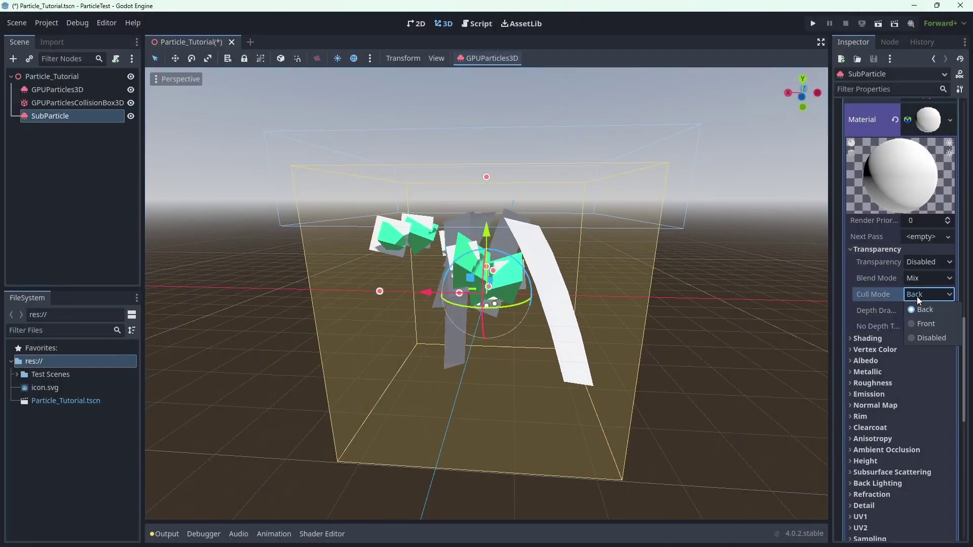
left_click(918, 335)
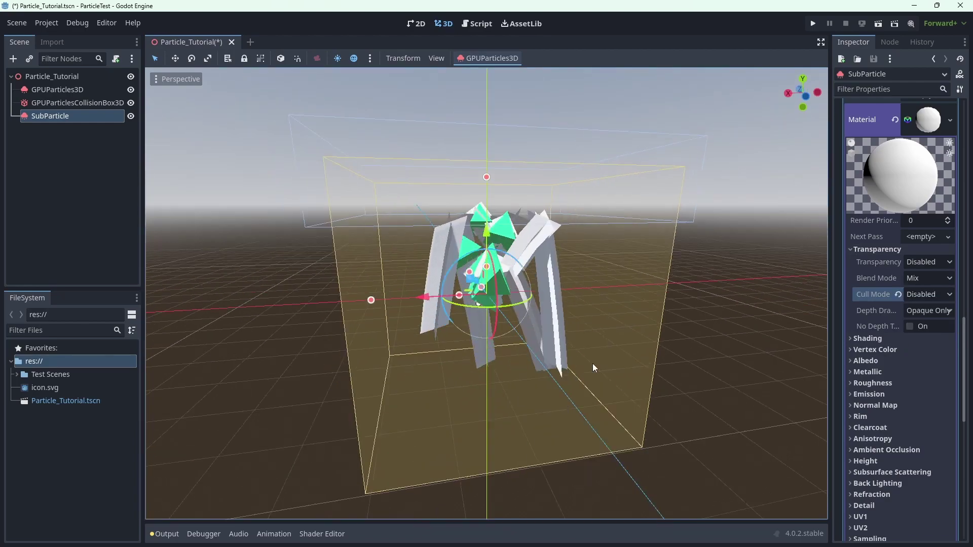
middle_click_drag(561, 369, 221, 363)
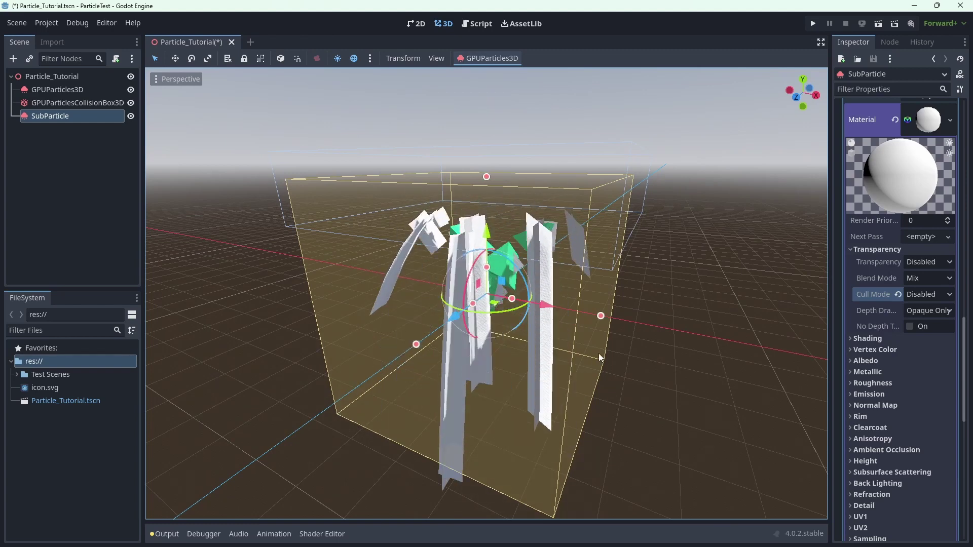
middle_click_drag(594, 358, 595, 330)
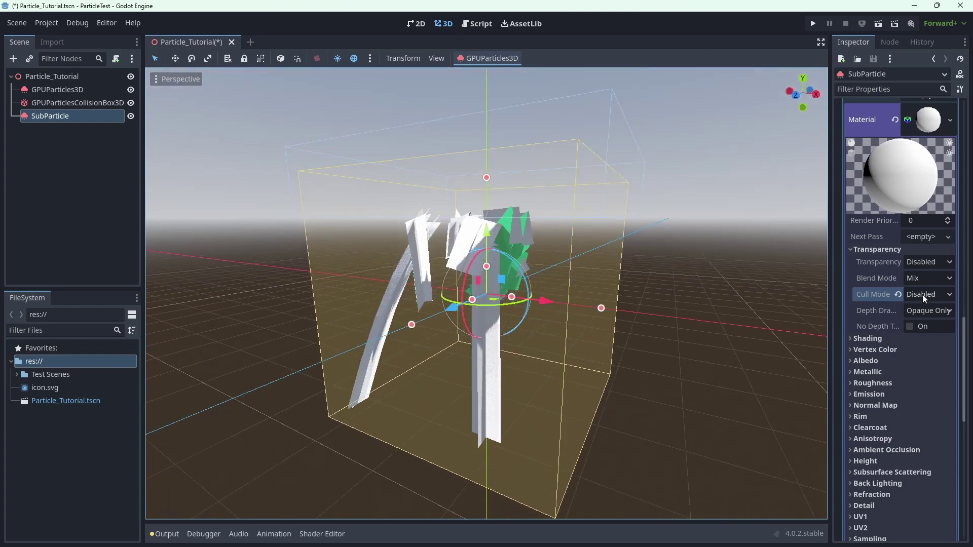
left_click(898, 294)
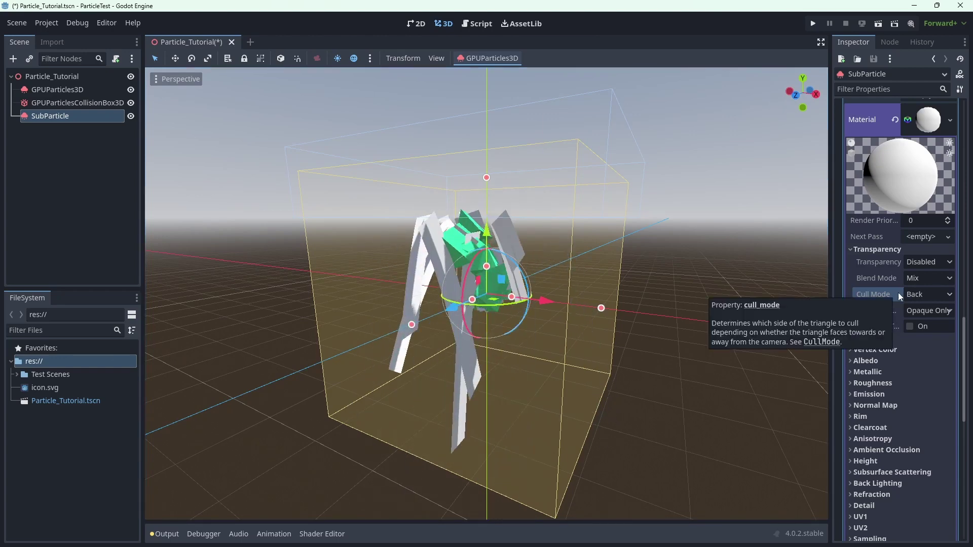
left_click(923, 294)
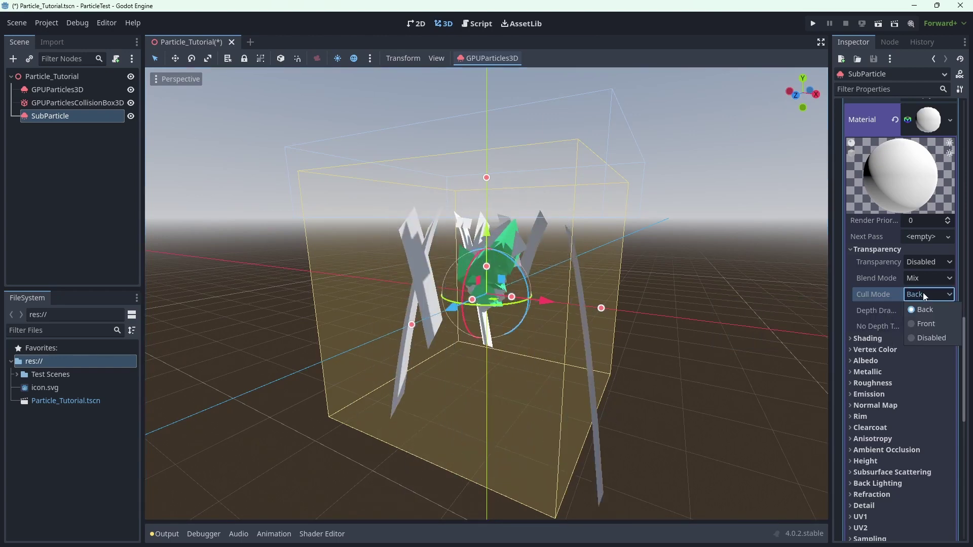
left_click(935, 336)
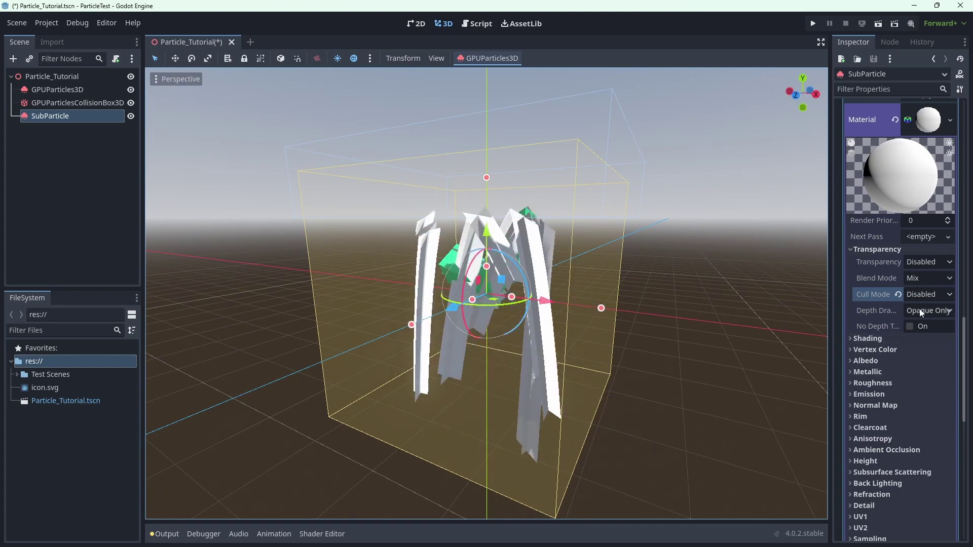
- Shorten the SubParticle Trails Lifetime to 0.3 s
left_click(877, 249)
scroll(879, 352, "up", 5)
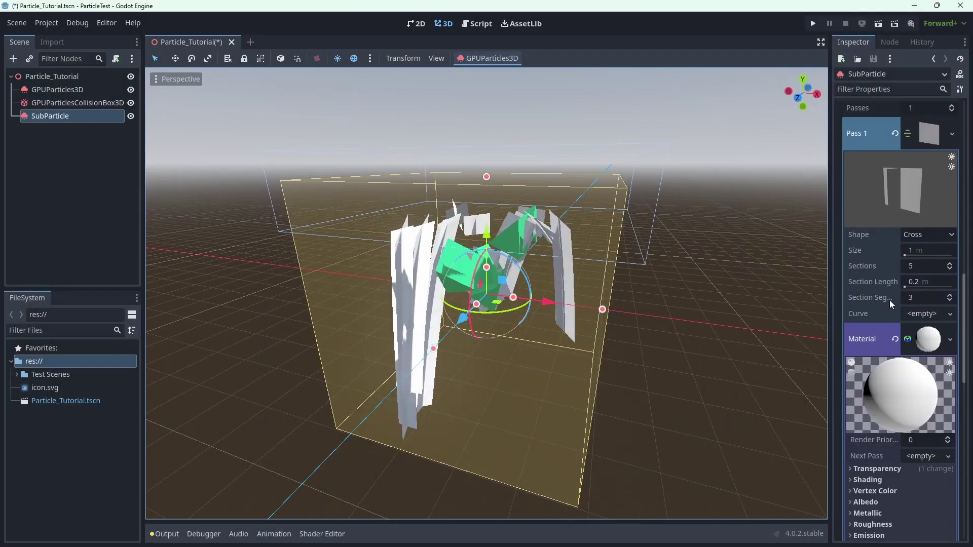
scroll(889, 300, "up", 6)
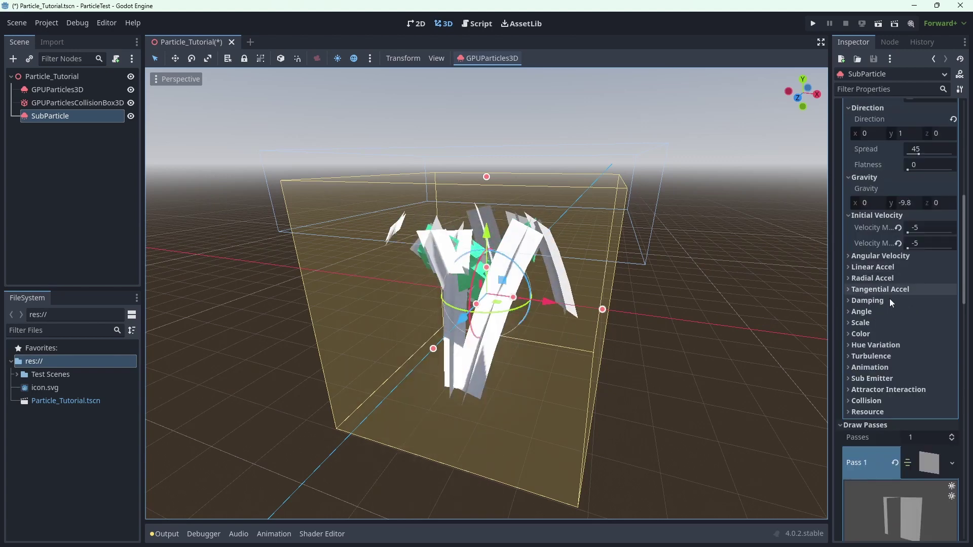
scroll(883, 329, "up", 8)
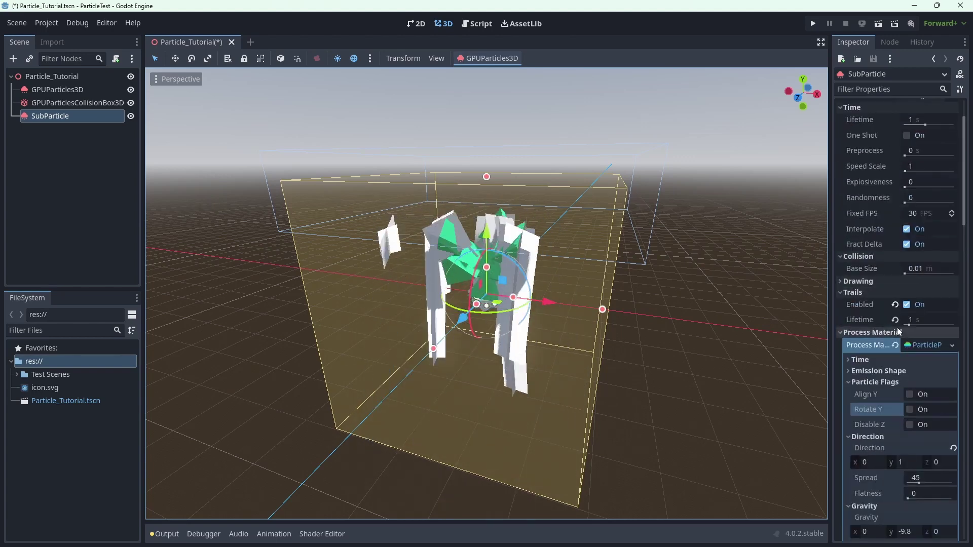
left_click_drag(893, 320, 894, 320)
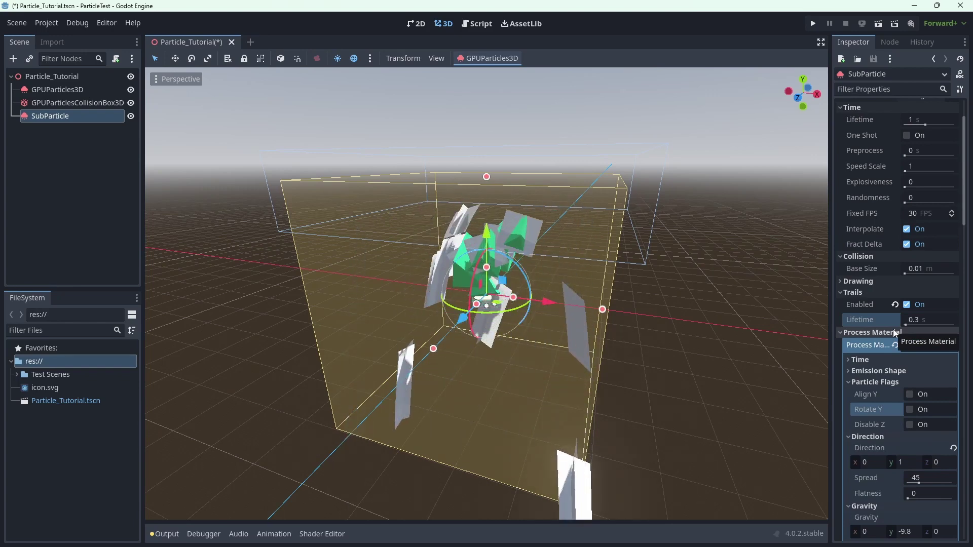
scroll(930, 336, "down", 15)
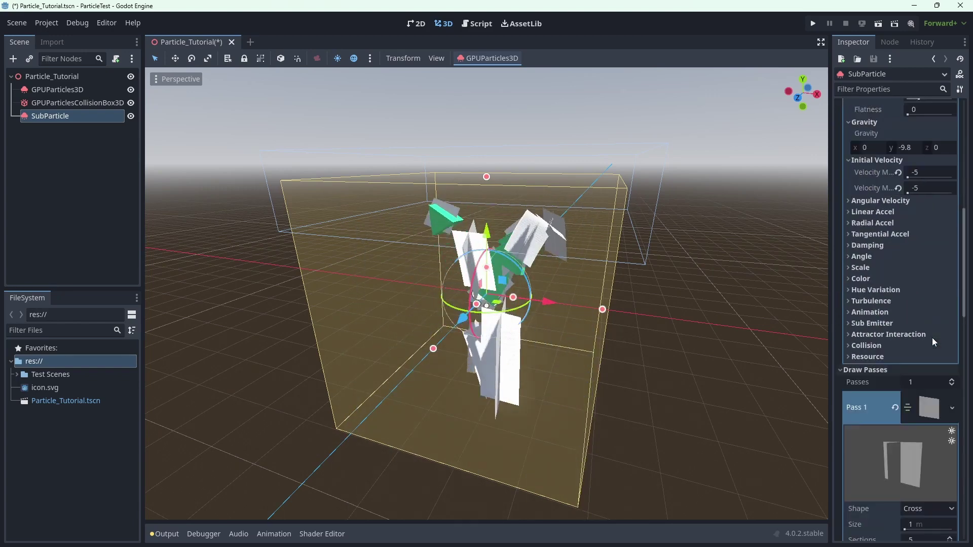
scroll(925, 360, "up", 10)
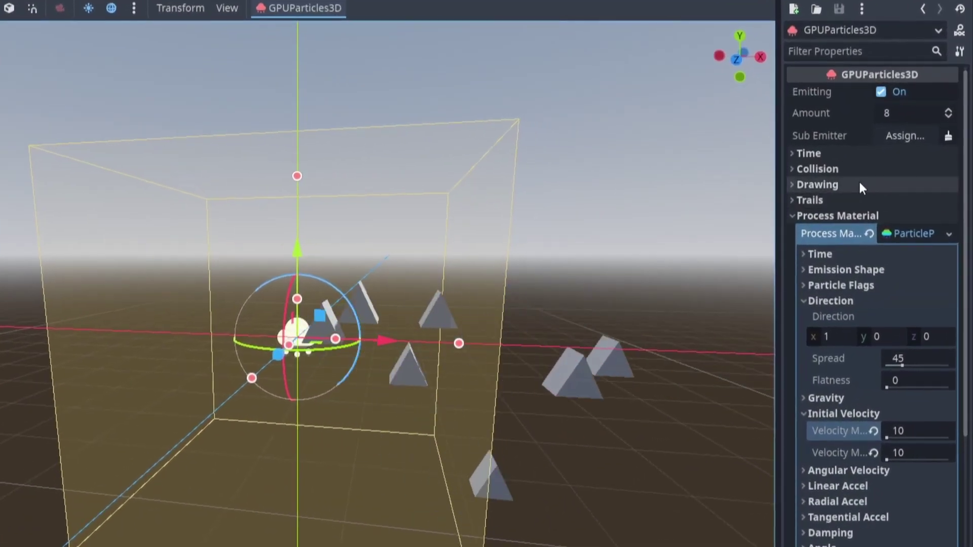
- Test Local Coords with a rotated emitter, then turn it off and rotate the emitter again
left_click(876, 180)
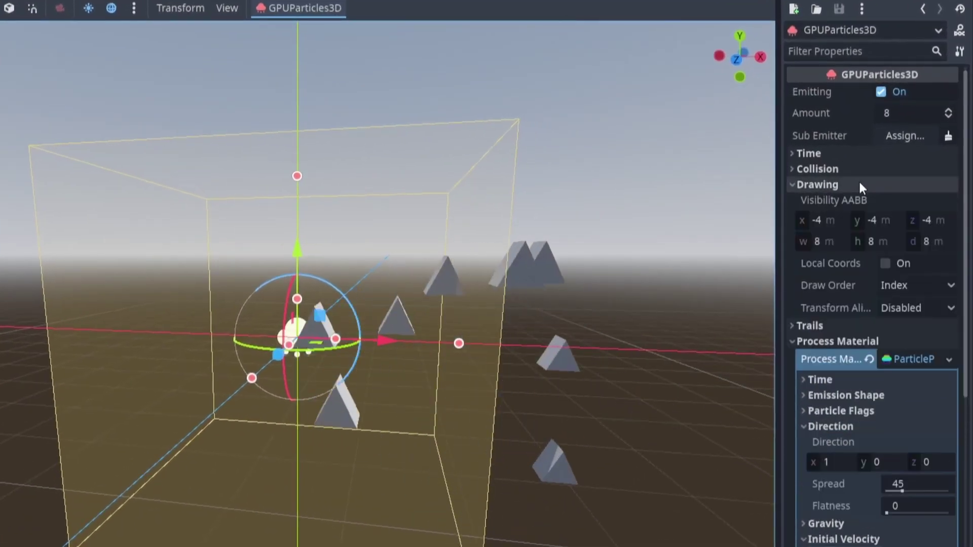
left_click(886, 263)
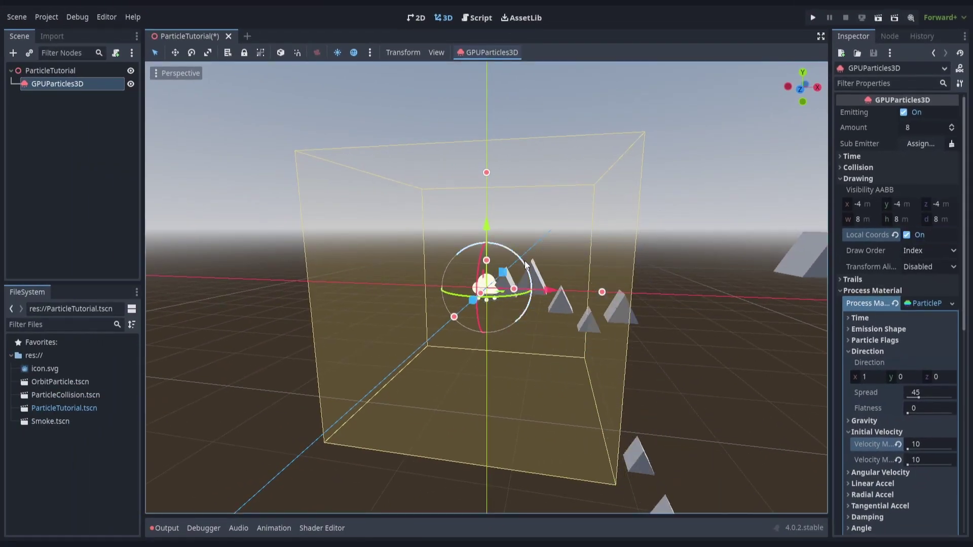
left_click_drag(525, 260, 622, 282)
key("ctrl+z")
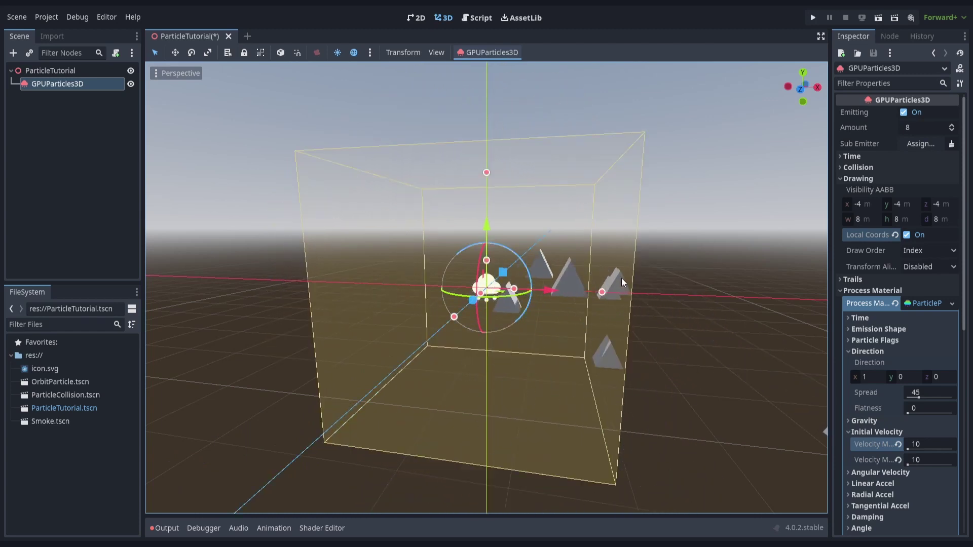
left_click(905, 235)
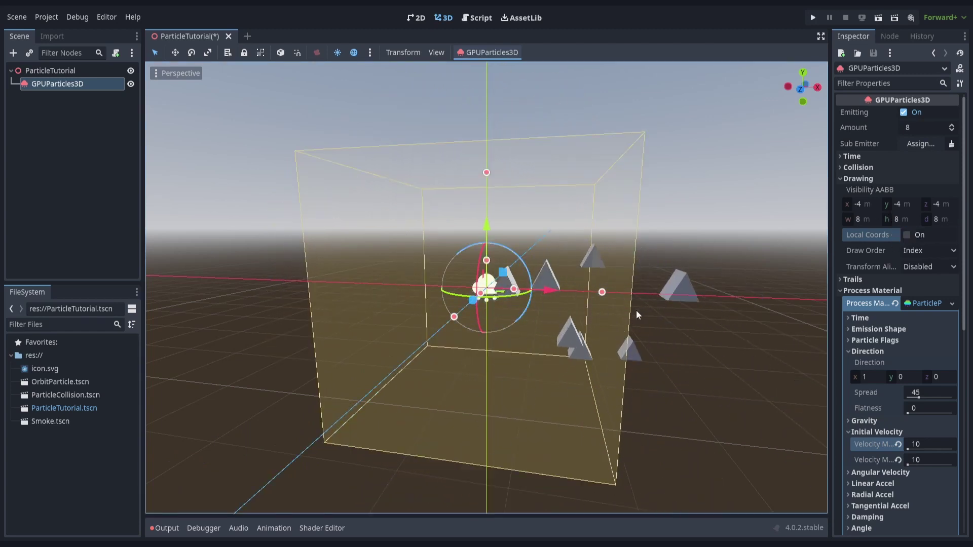
left_click_drag(527, 270, 635, 435)
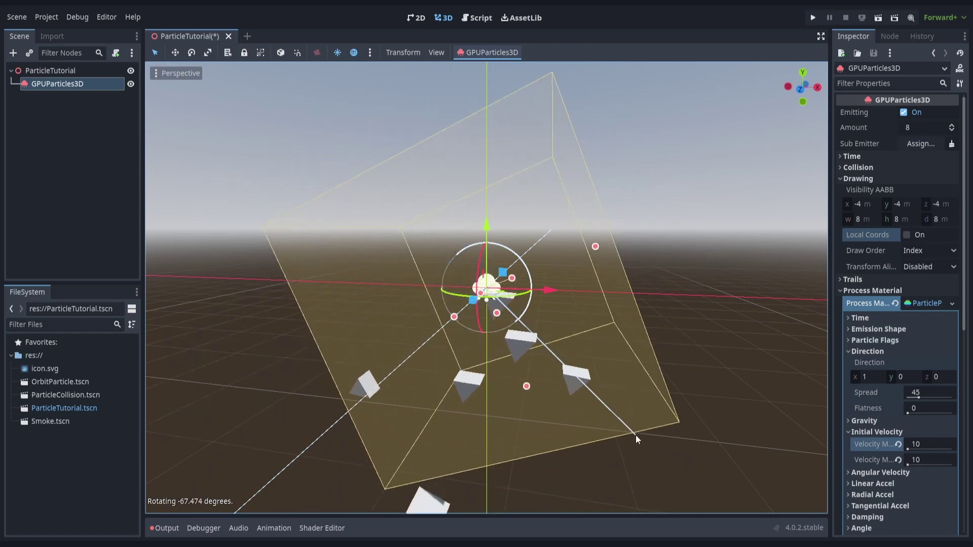